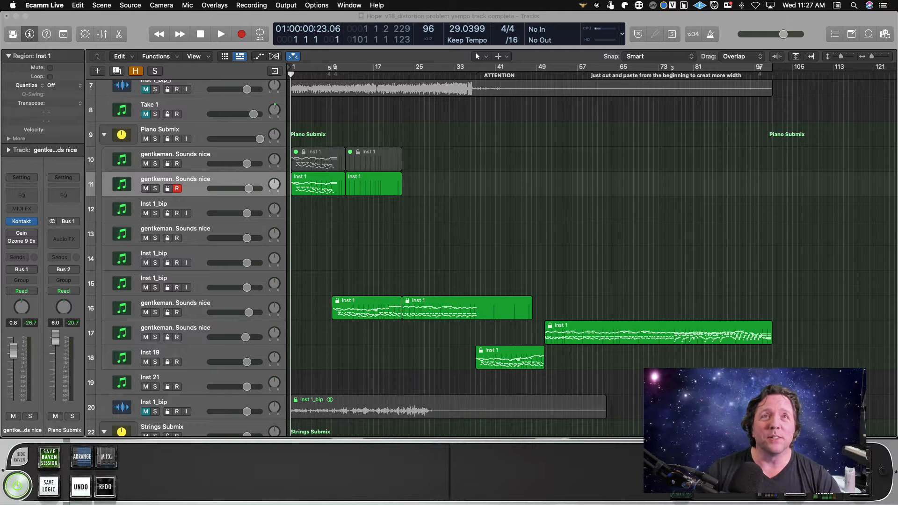
Examine the string regions in the Strings Submix and place the playhead at bar 41.
scroll(593, 255, "left", 1)
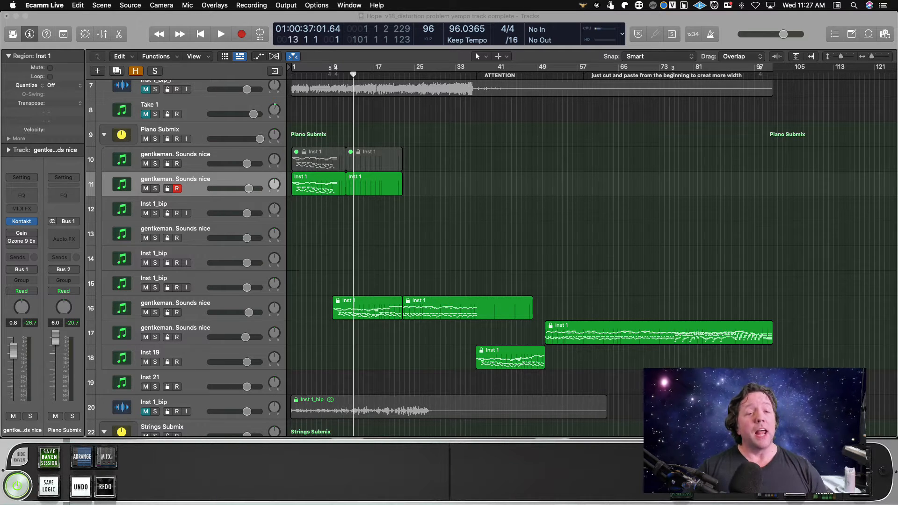
left_click(271, 77)
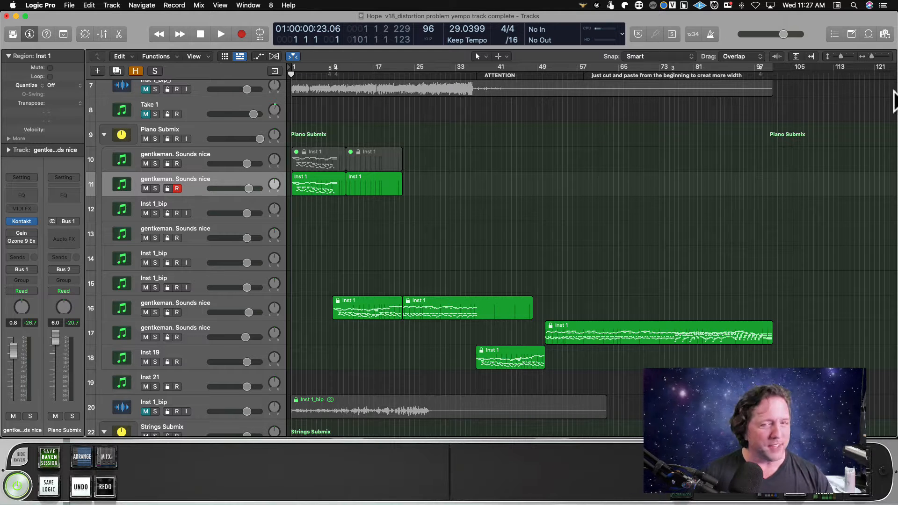
left_click(884, 55)
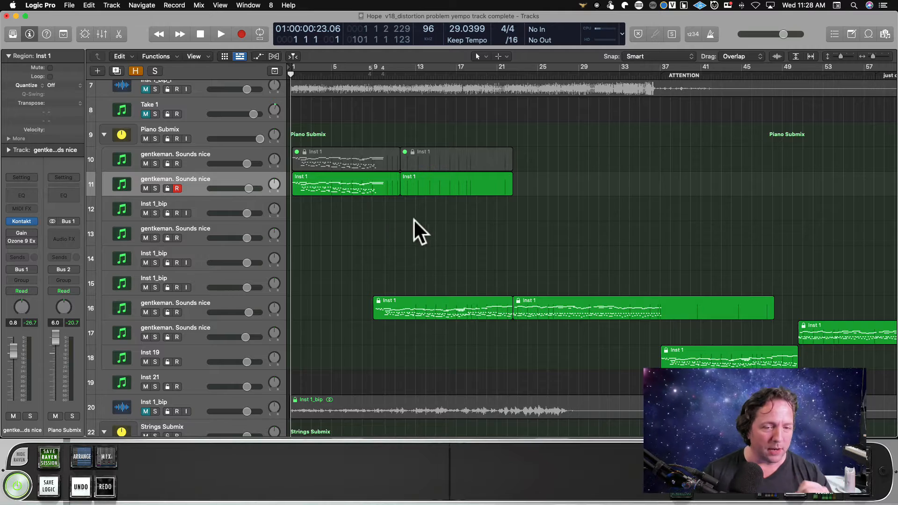
scroll(420, 217, "down", 8)
scroll(590, 218, "right", 5)
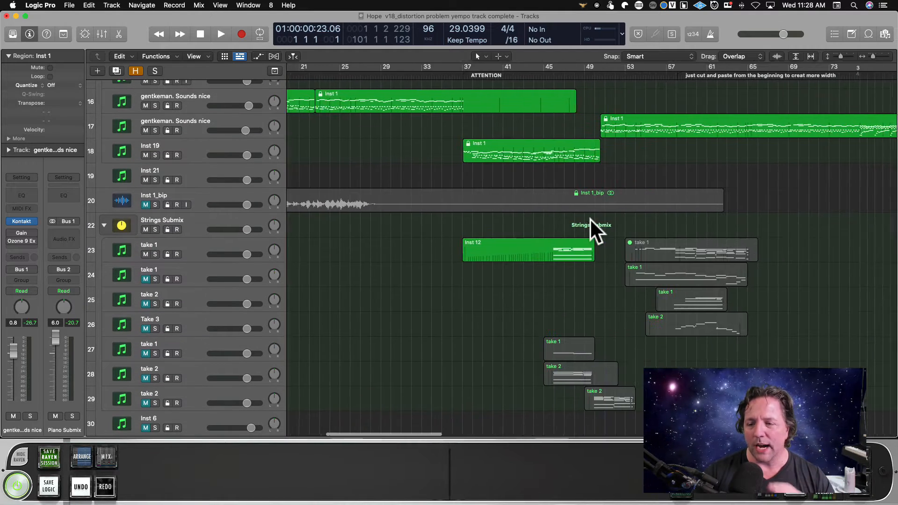
scroll(591, 218, "right", 2)
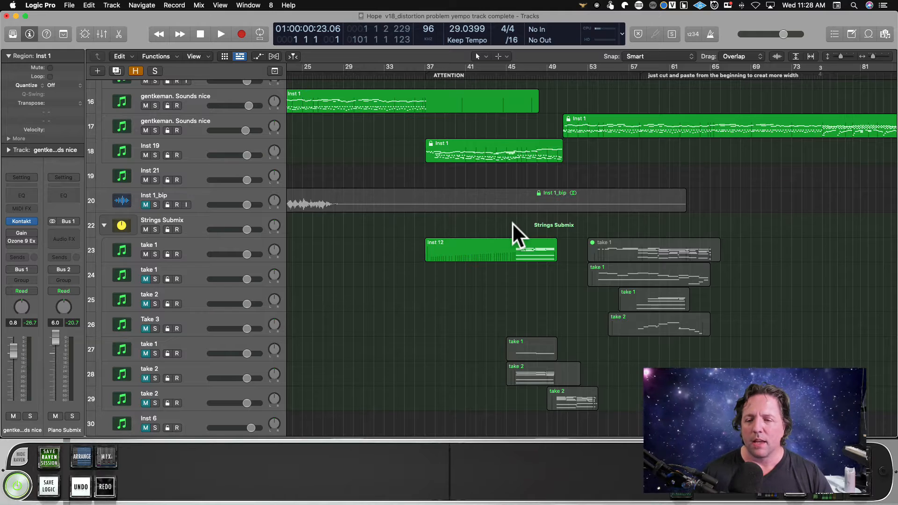
left_click(466, 74)
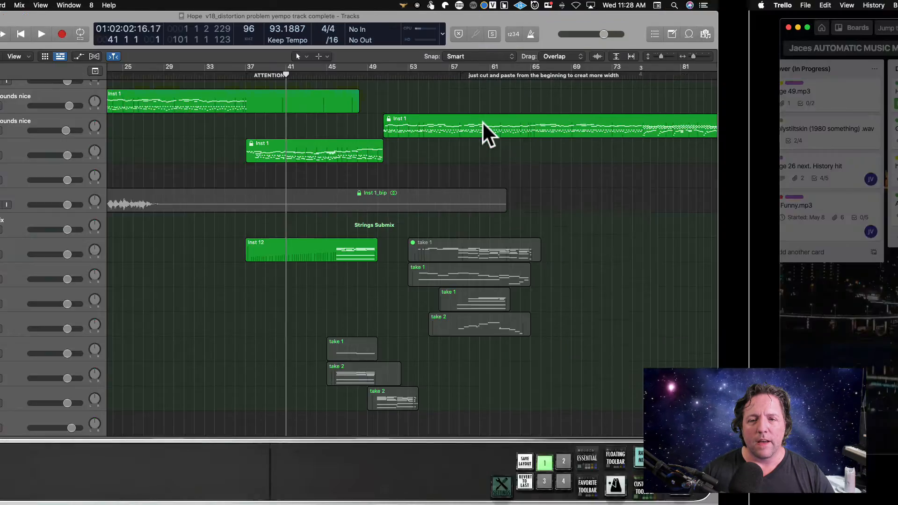
Switch to the MindNode map "Hope" and review the note on how our thoughts frame our lives and the ending's tension and release.
key("ctrl+Right")
left_click_drag(661, 21, 609, 16)
left_click(658, 305)
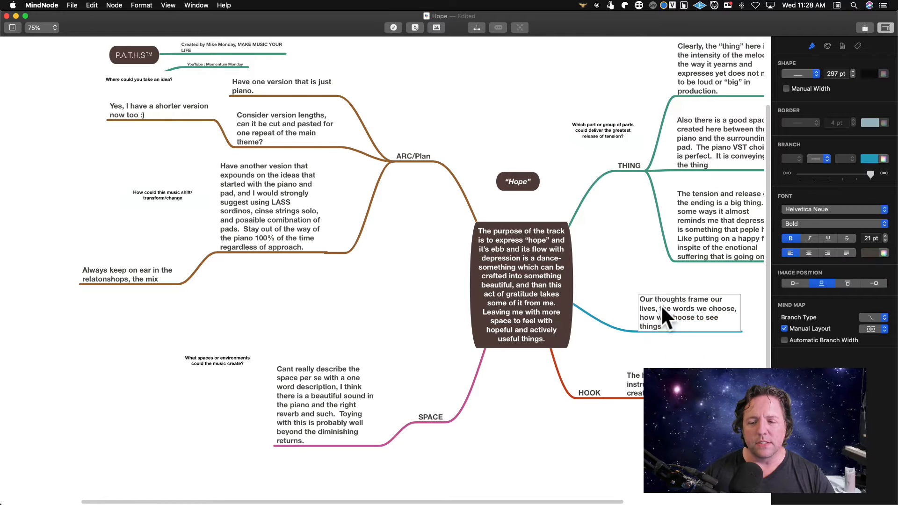
left_click_drag(679, 328, 636, 293)
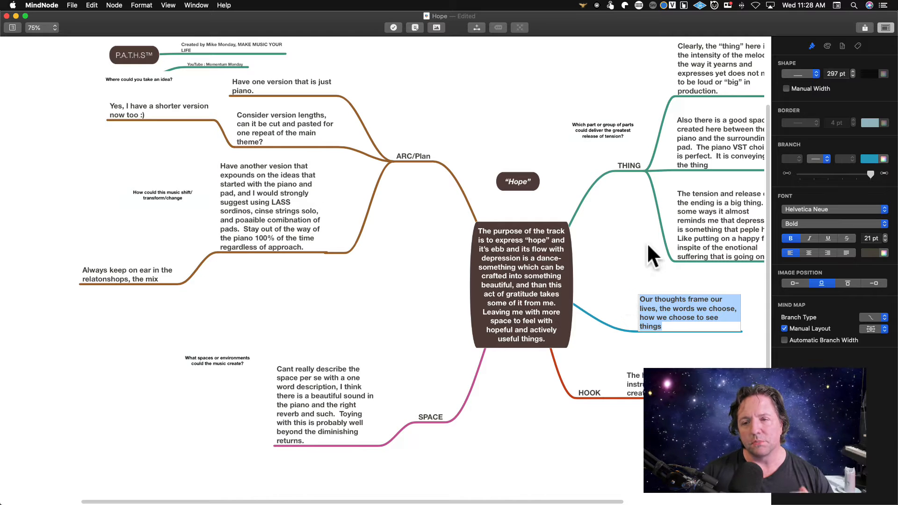
scroll(672, 218, "right", 3)
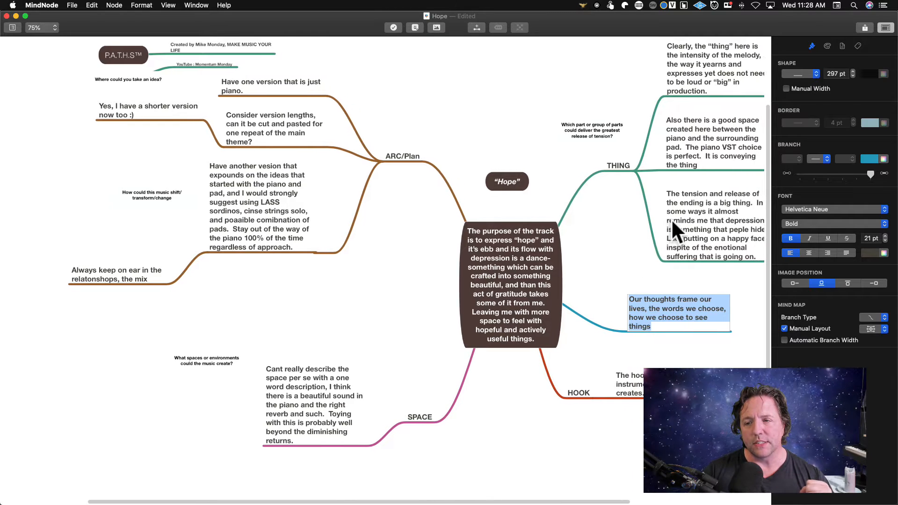
left_click(679, 217)
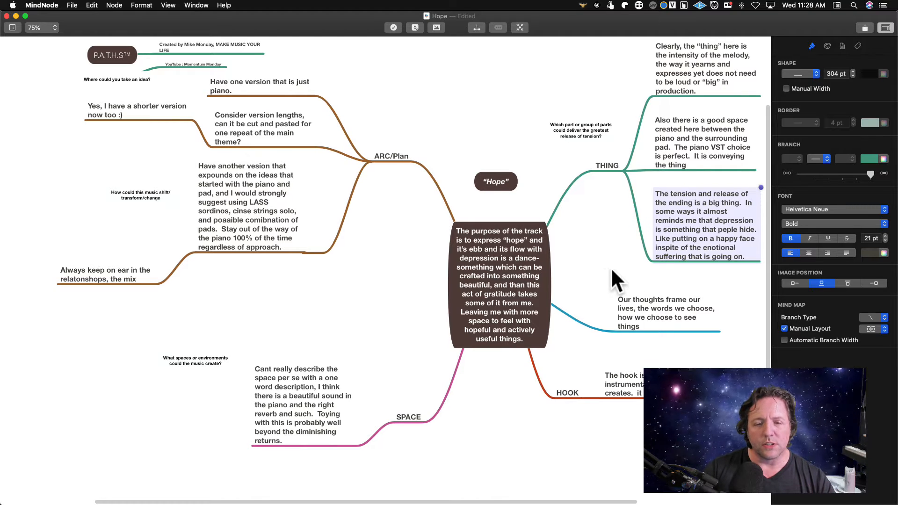
Switch to the Trello card and review the Strings item in "Done Checklist v18" by highlighting its full text.
key("ctrl+Left")
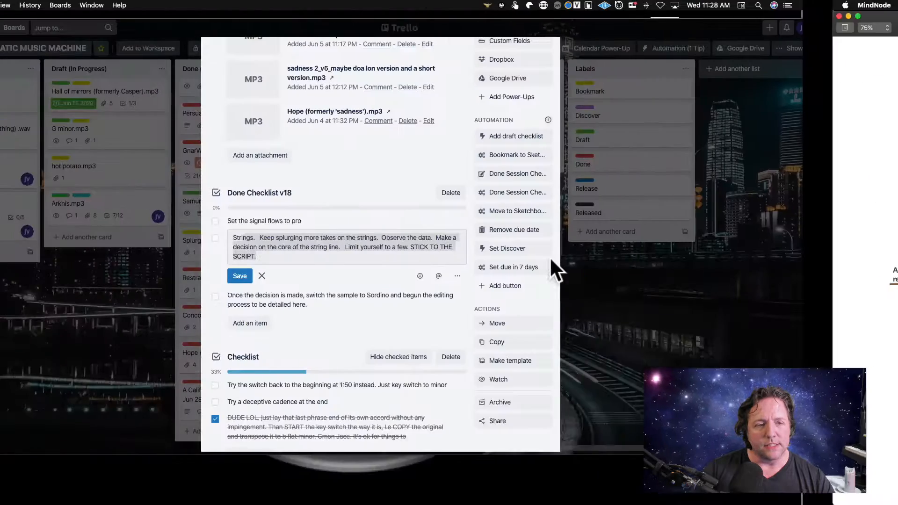
left_click(453, 254)
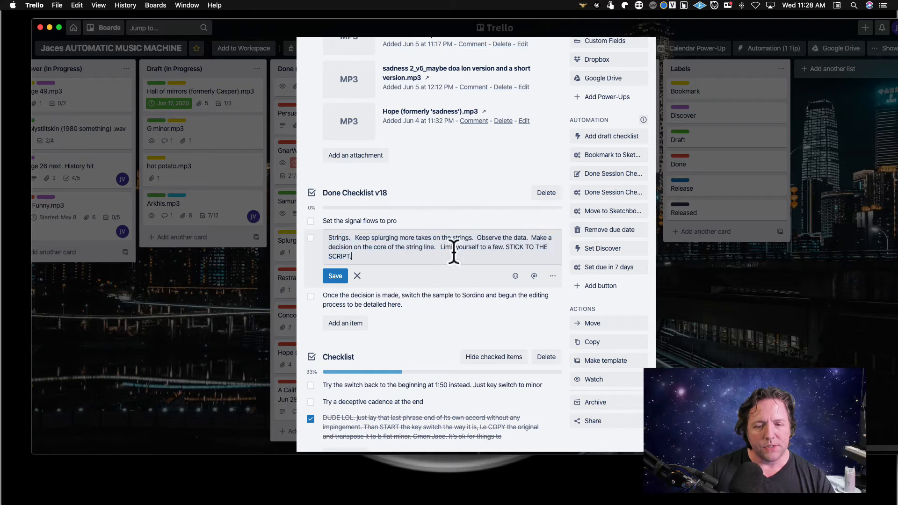
left_click_drag(432, 259, 330, 233)
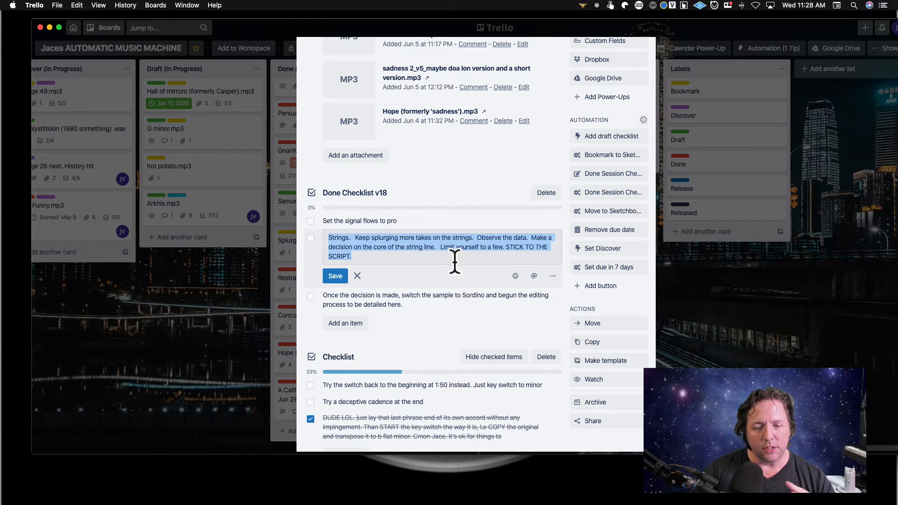
Back in Logic Pro, rename string tracks 24, 25 and 26 as take 2, take 3 and Take 4.
key("ctrl+Right")
scroll(480, 239, "left", 10)
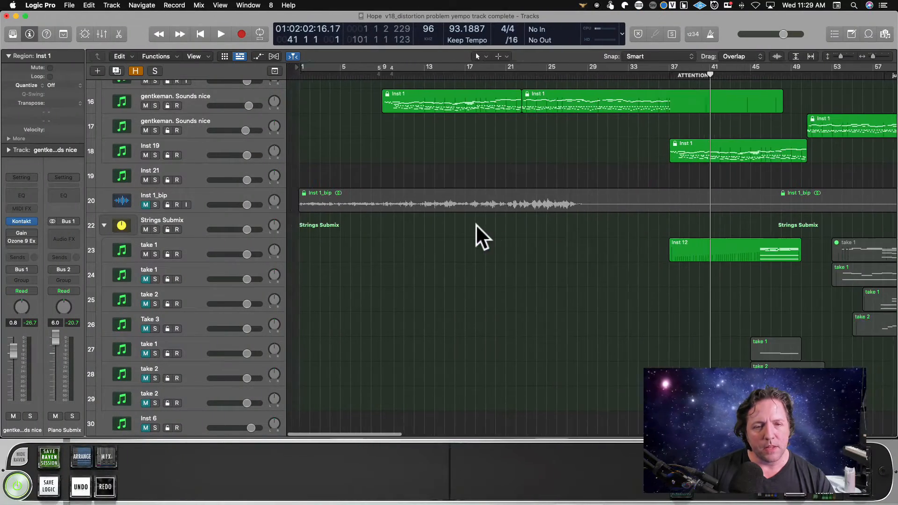
left_click_drag(873, 56, 872, 57)
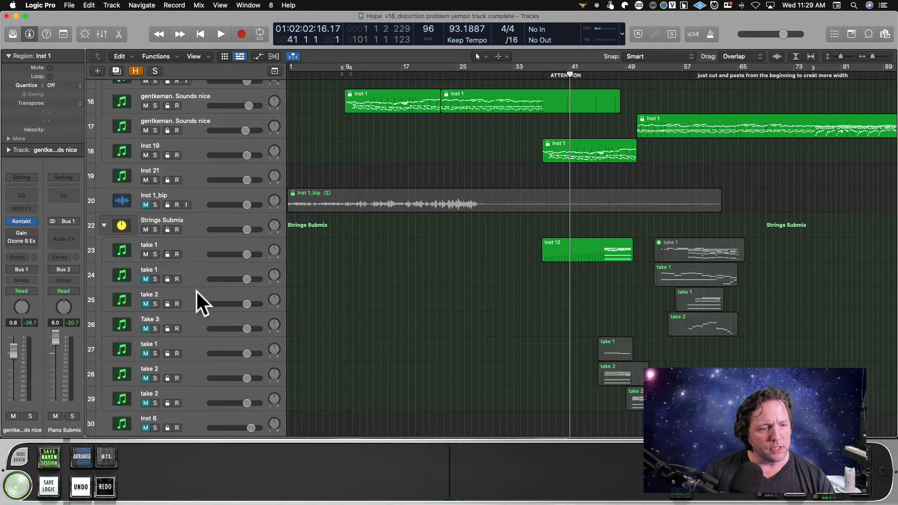
double_click(194, 269)
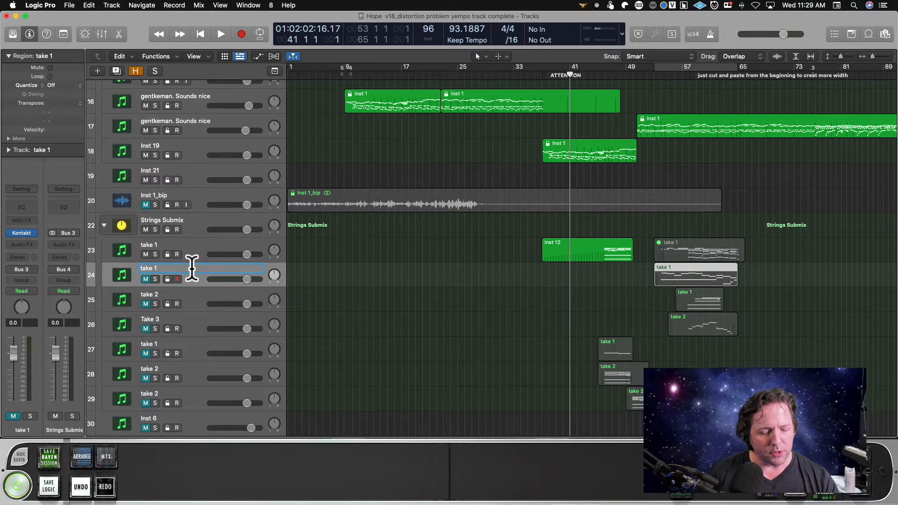
key("Tab")
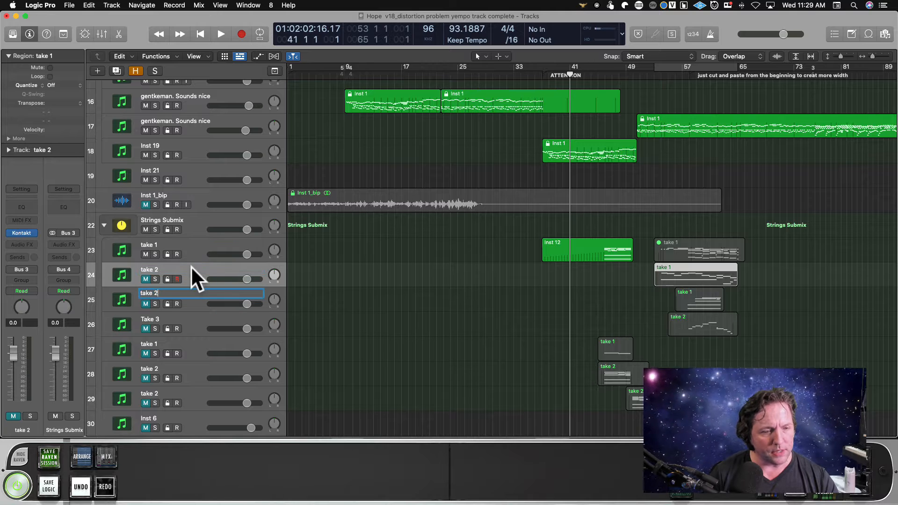
key("BackSpace")
type("3")
key("Tab")
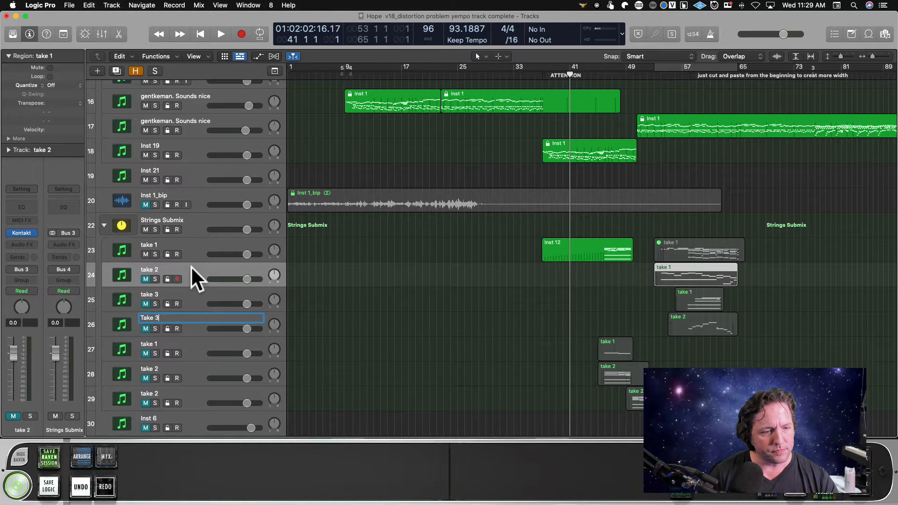
key("BackSpace")
type("4")
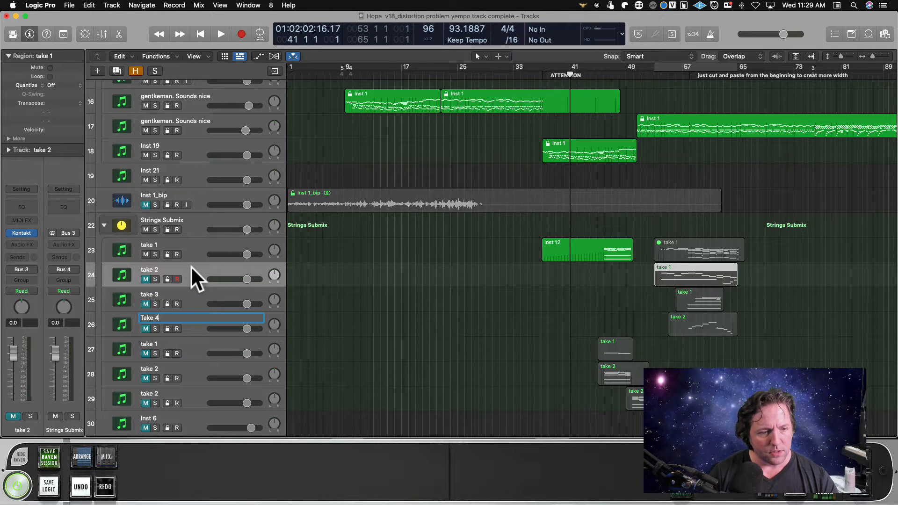
key("Return")
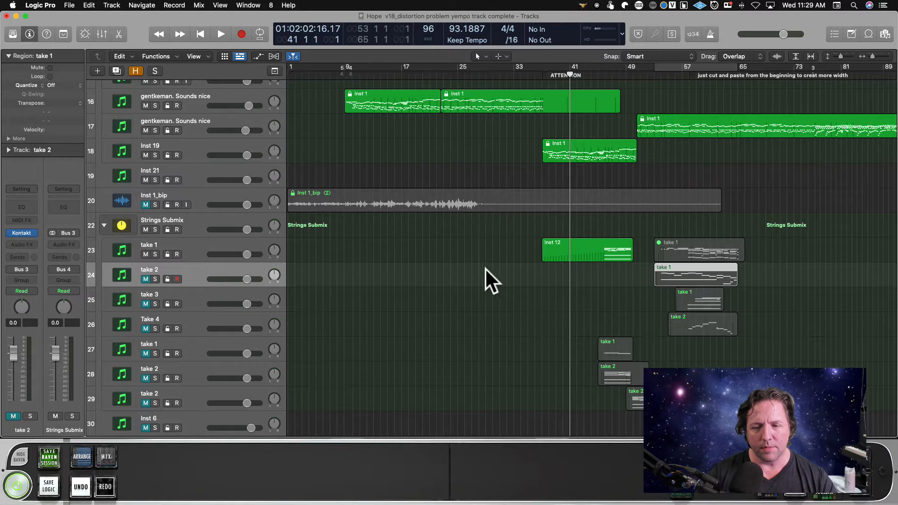
Play the song from bar 1 and listen to the piano part while viewing the piano and string tracks.
scroll(485, 269, "right", 3)
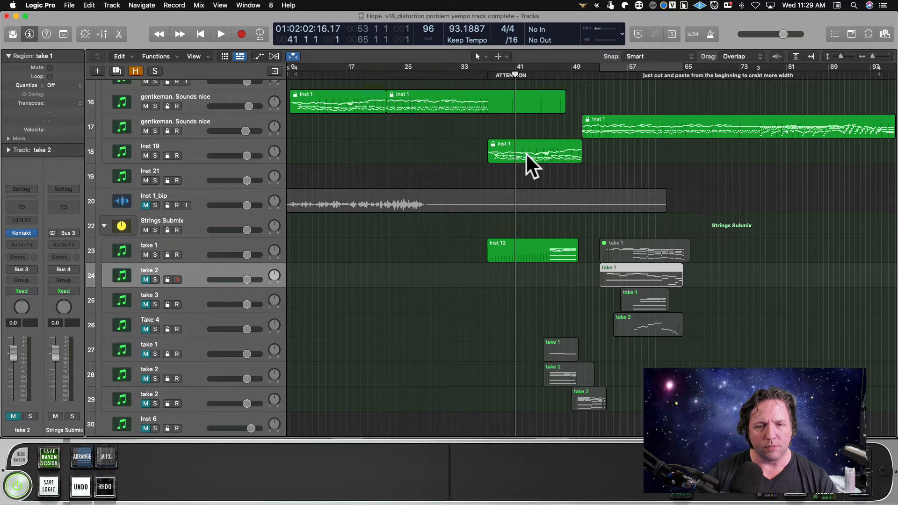
scroll(382, 110, "left", 3)
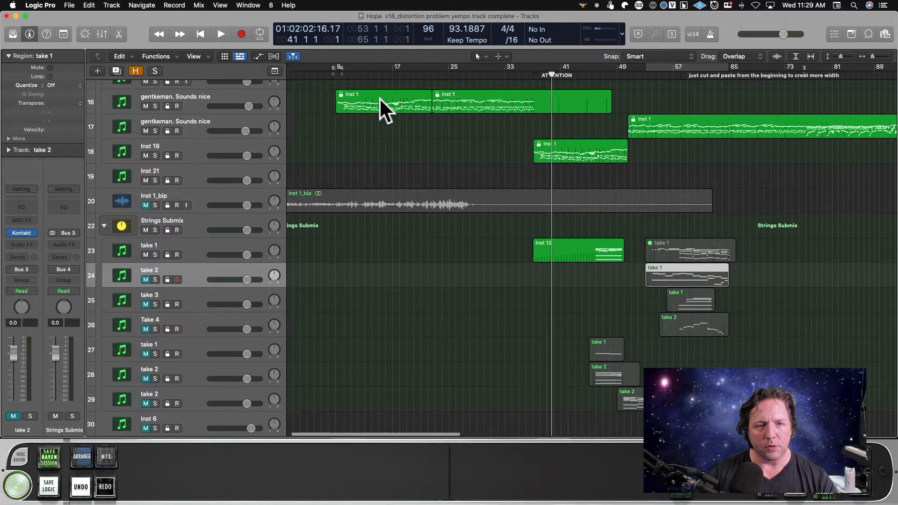
left_click(341, 79)
scroll(392, 129, "up", 15)
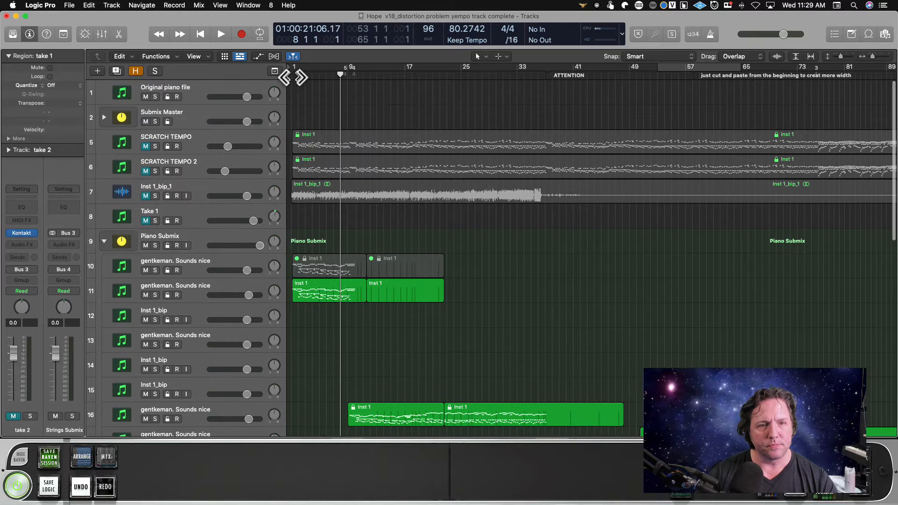
left_click(292, 77)
key("space")
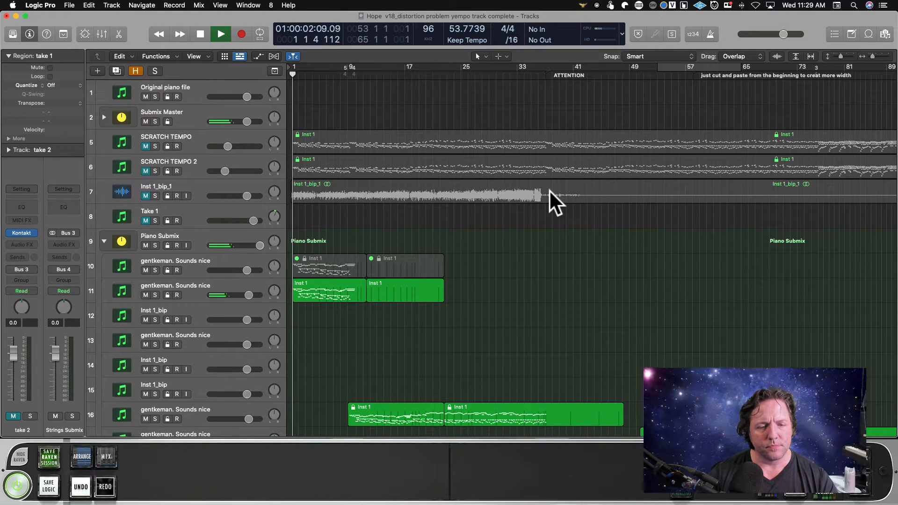
scroll(552, 238, "down", 10)
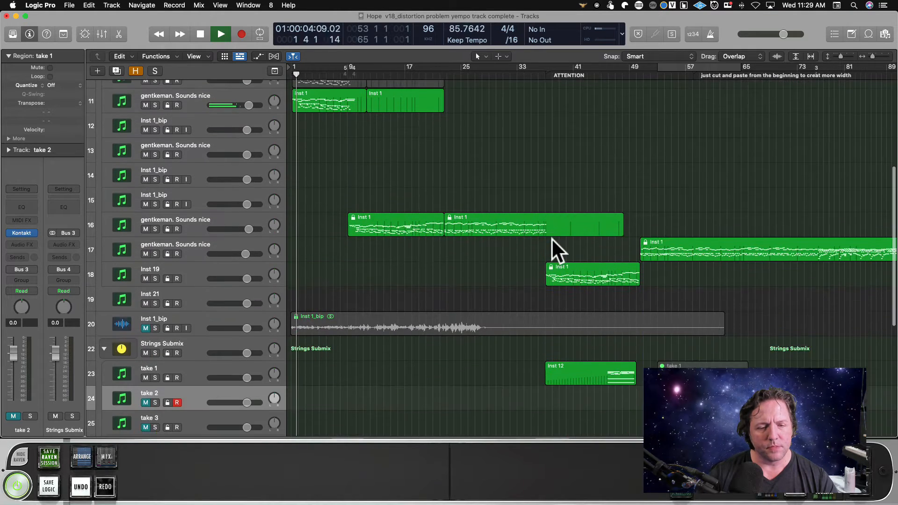
scroll(551, 238, "down", 2)
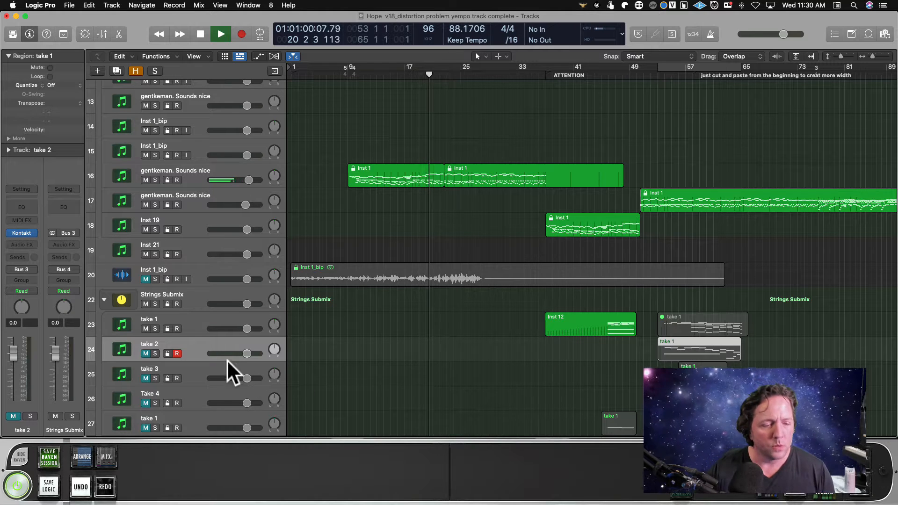
Duplicate the Take 4 string track without its regions and name the new track Take 5.
scroll(300, 356, "down", 2)
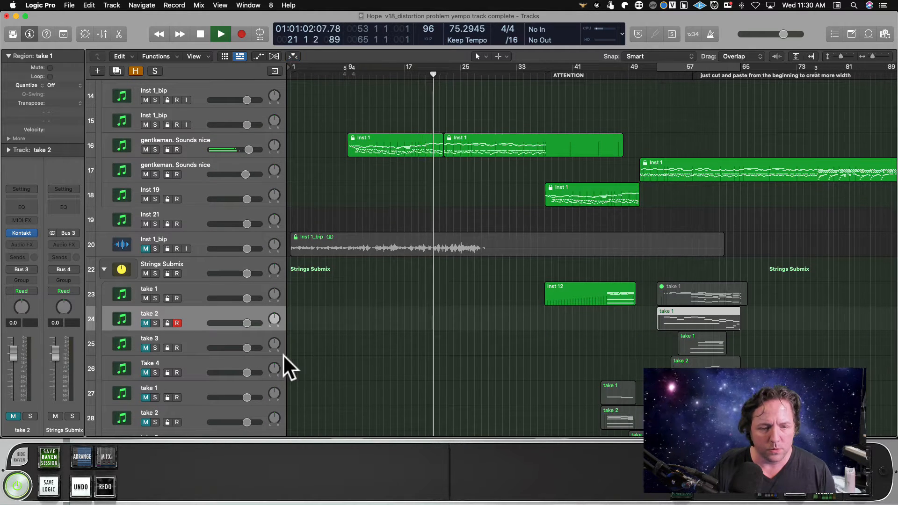
left_click(219, 361)
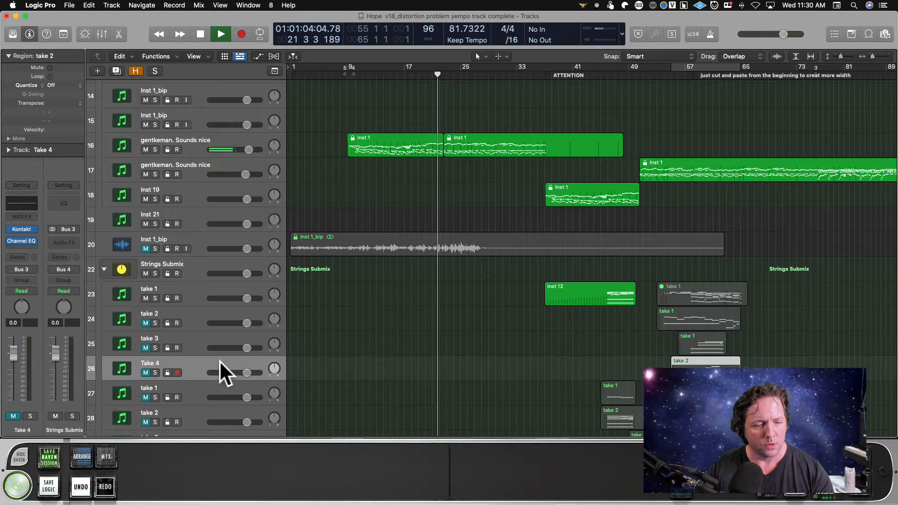
key("super+d")
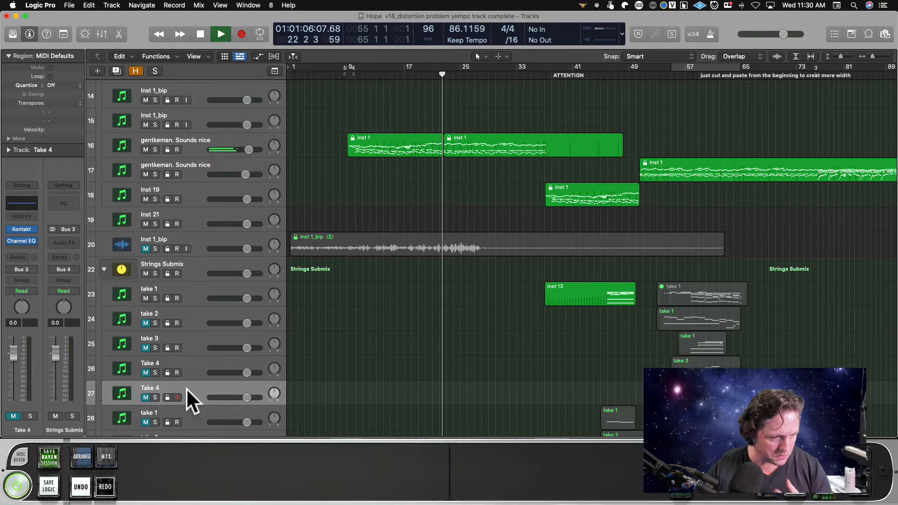
double_click(184, 388)
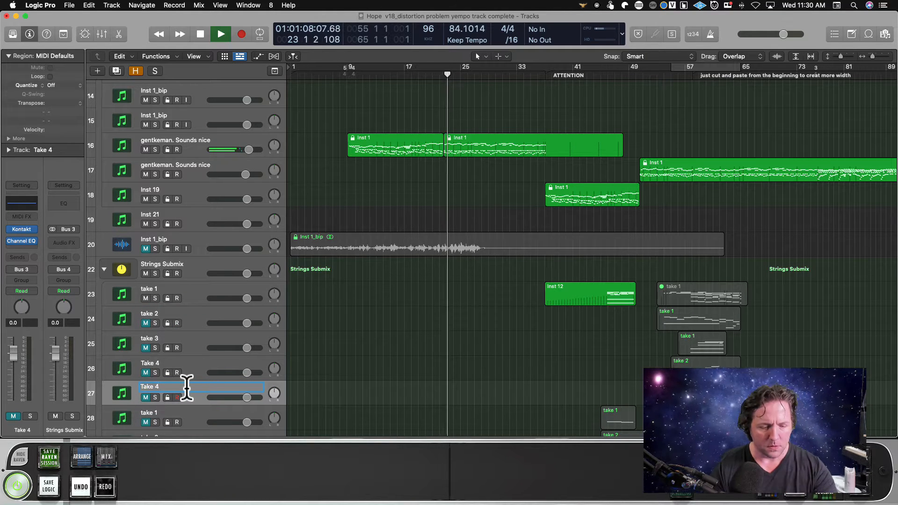
type("Take 5")
key("Return")
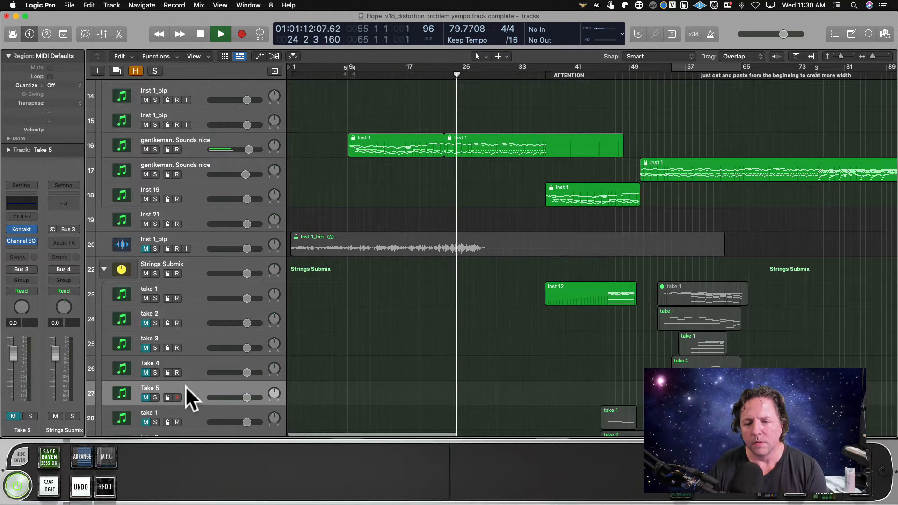
Name the five regions on string tracks 23 to 26 after their tracks, and stop playback.
left_click_drag(533, 288, 695, 380)
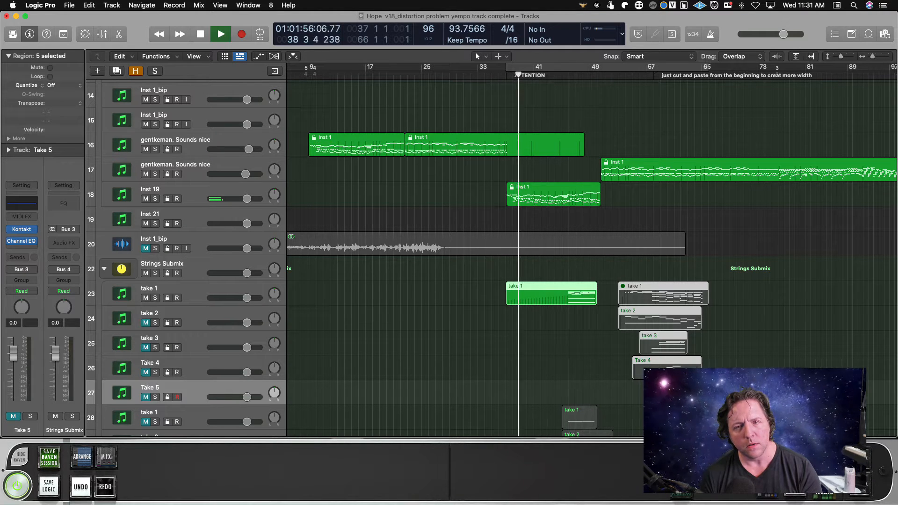
key("space")
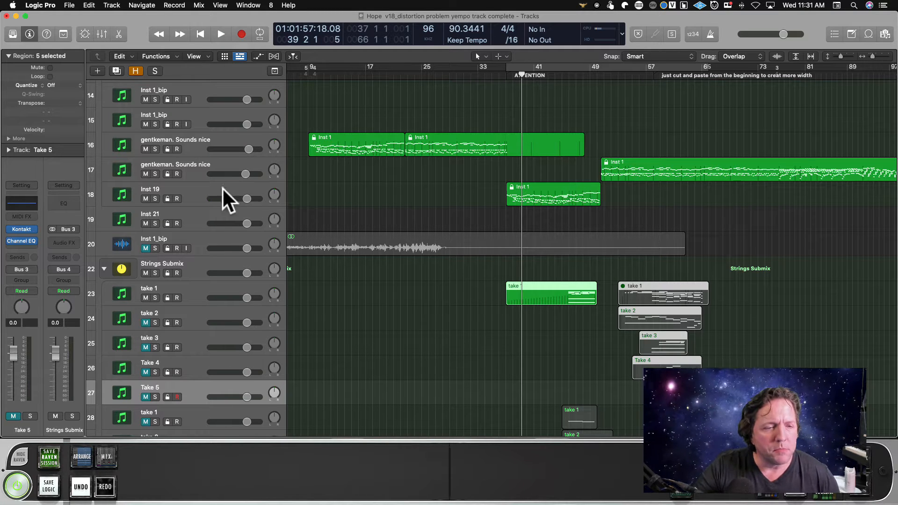
Set the Gain plug-in on the Inst 19 piano track to +11.8 dB.
left_click(205, 192)
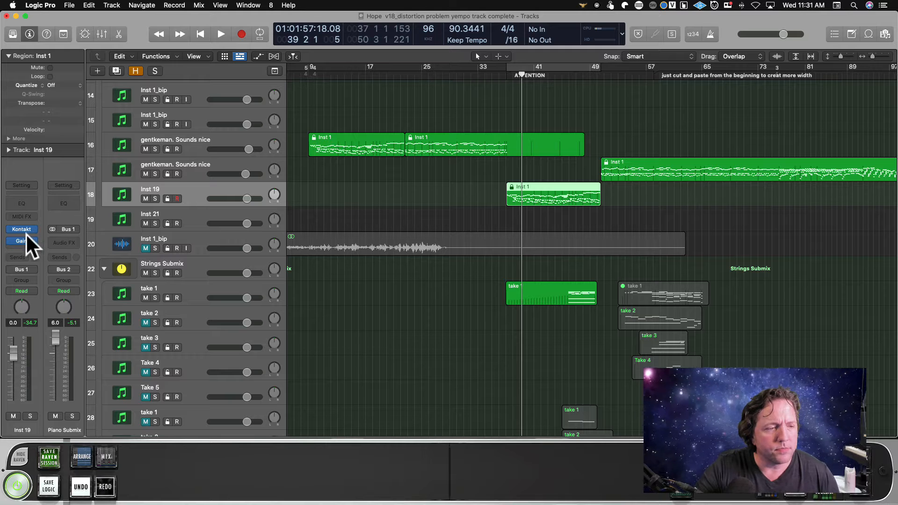
left_click(22, 241)
left_click_drag(311, 210, 311, 199)
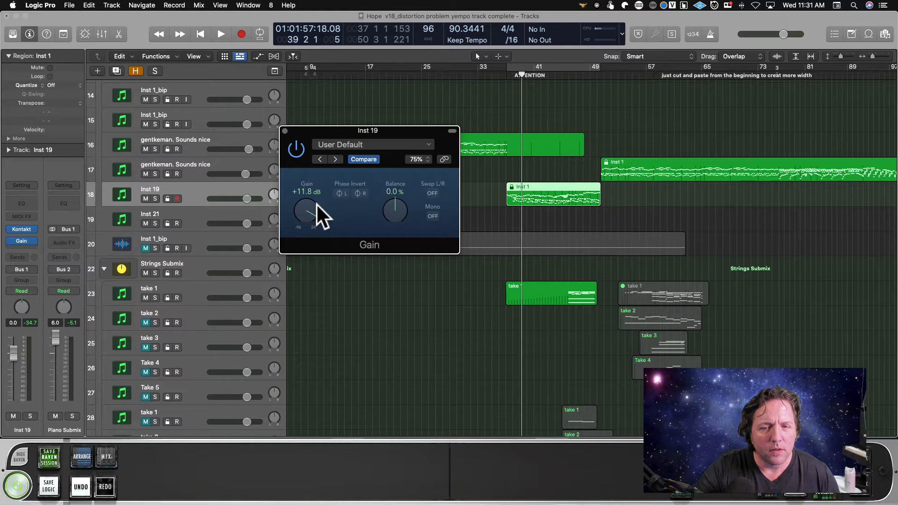
Close the Gain plug-in window and play the Inst 19 piano part from bar 37 to hear its adjusted level.
left_click(285, 130)
left_click(507, 74)
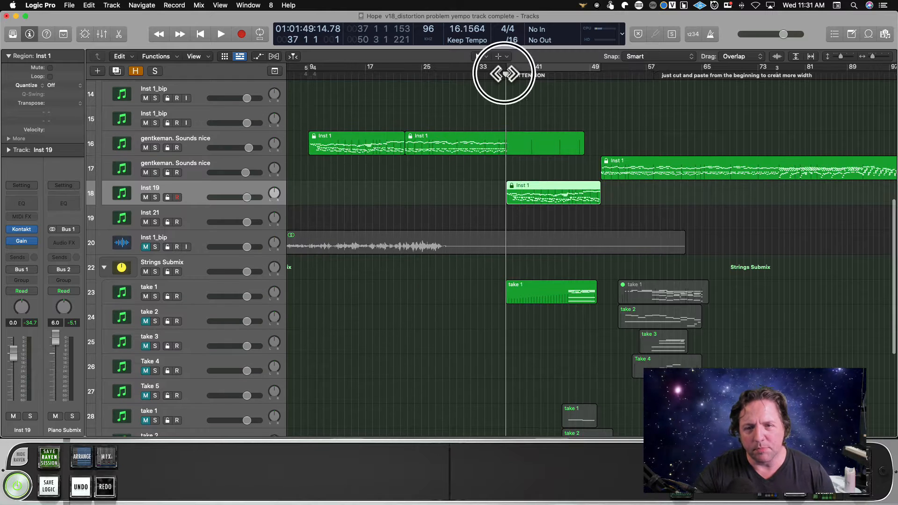
key("space")
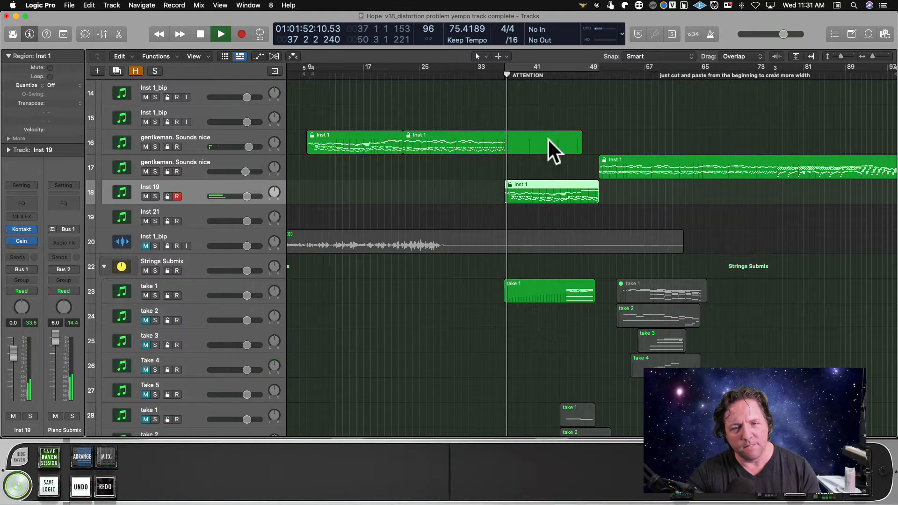
scroll(528, 86, "down", 1)
key("space")
Play the piano transition from bar 36 past bar 37, and select piano track 16.
left_click(499, 74)
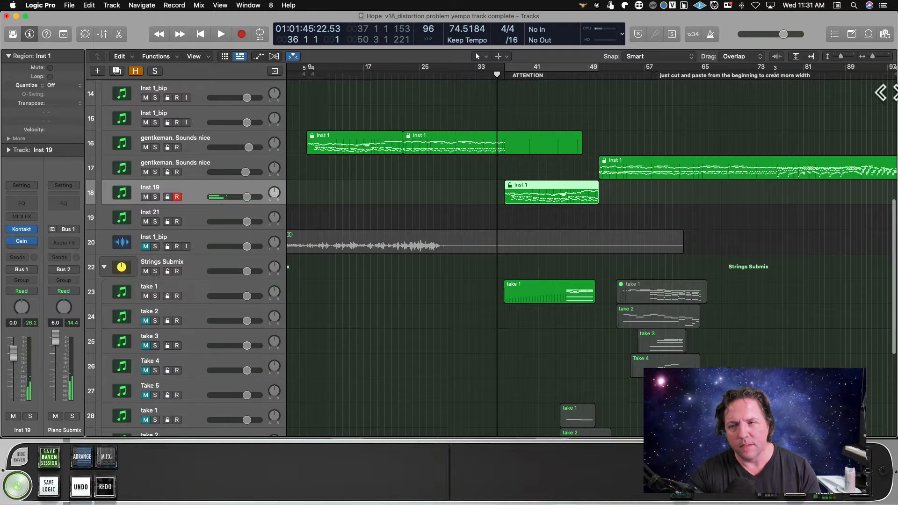
left_click_drag(874, 56, 875, 56)
scroll(675, 100, "right", 1)
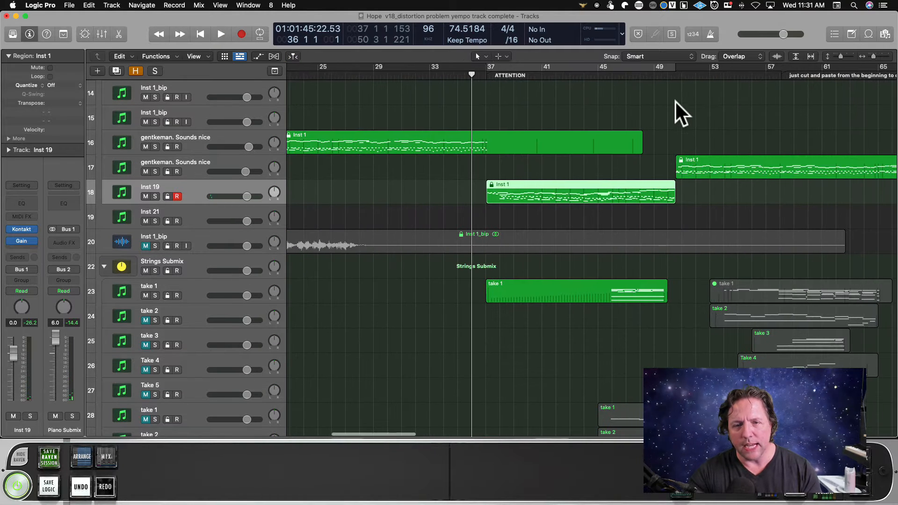
key("space")
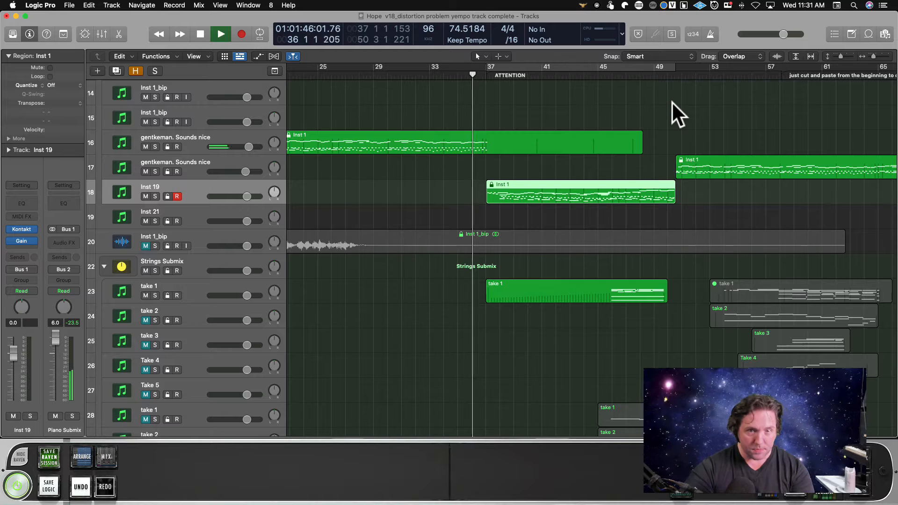
left_click(234, 136)
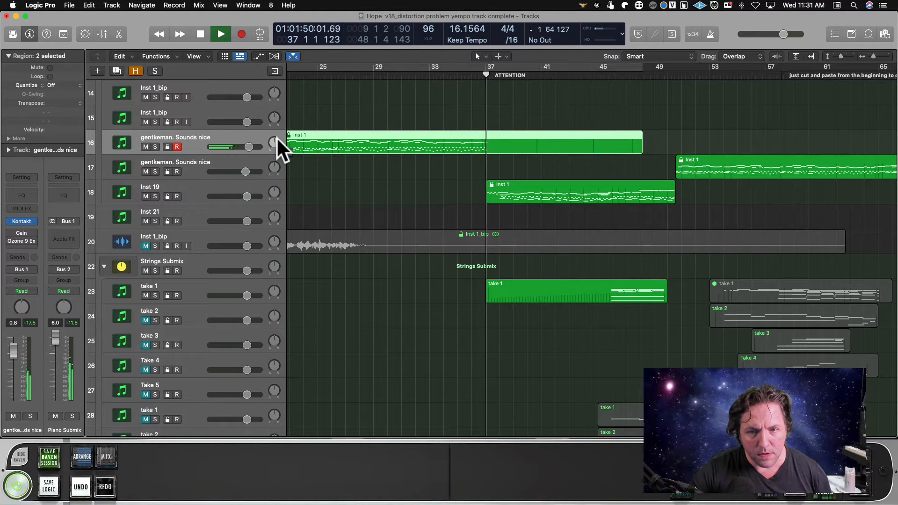
key("space")
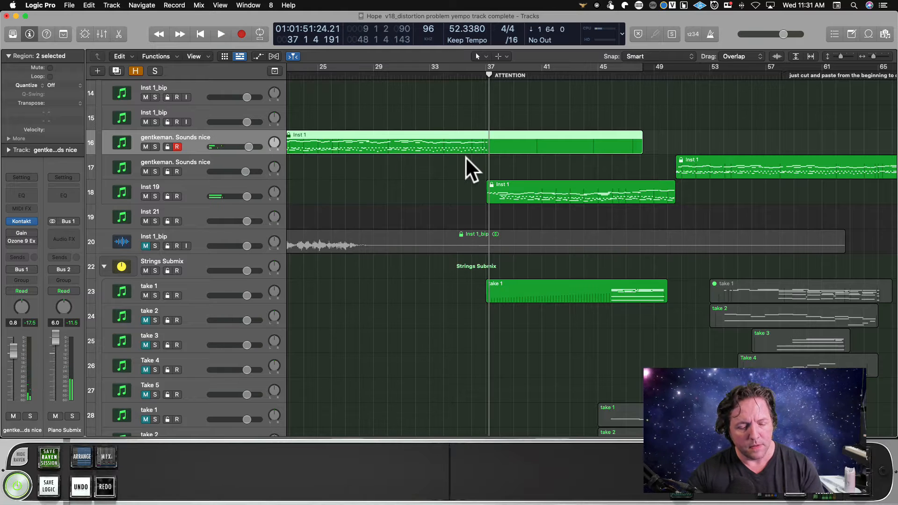
Open the track 16 piano region's notes for editing and delete the upper muted notes just after bar 37.
key("p")
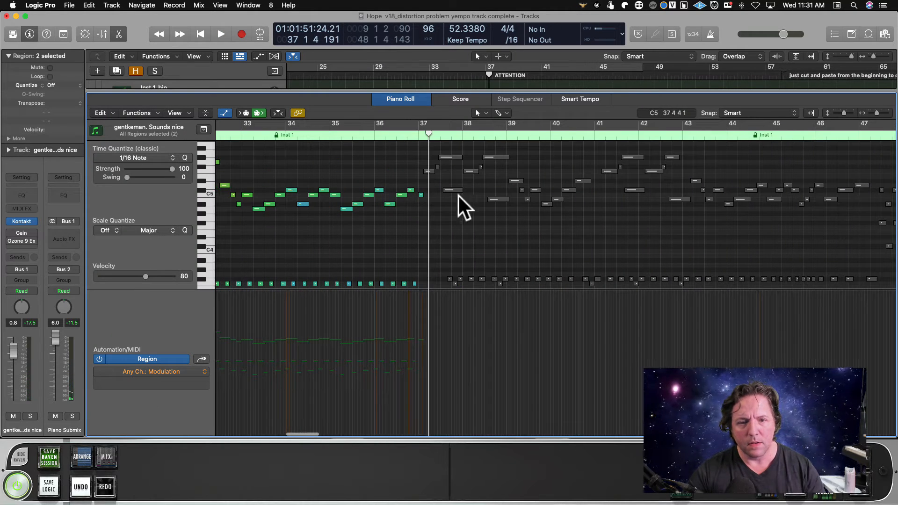
left_click_drag(418, 154, 499, 180)
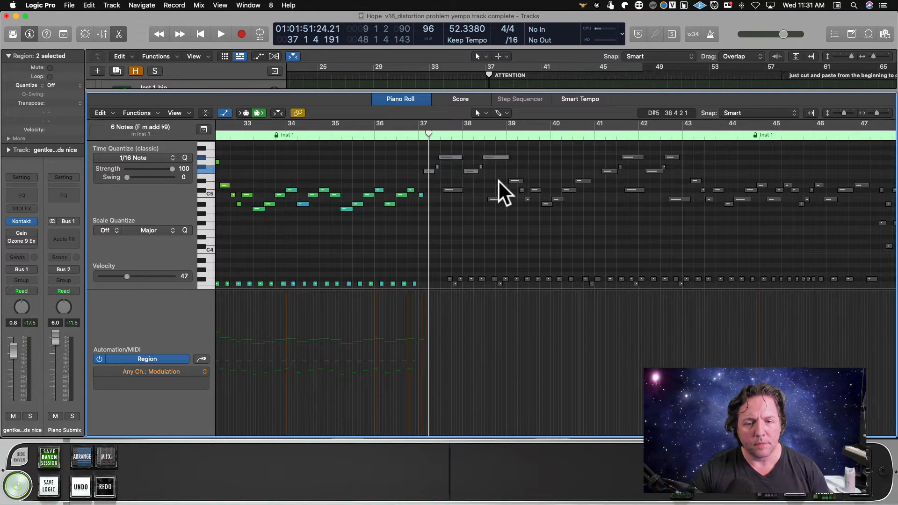
key("Delete")
scroll(465, 207, "down", 4)
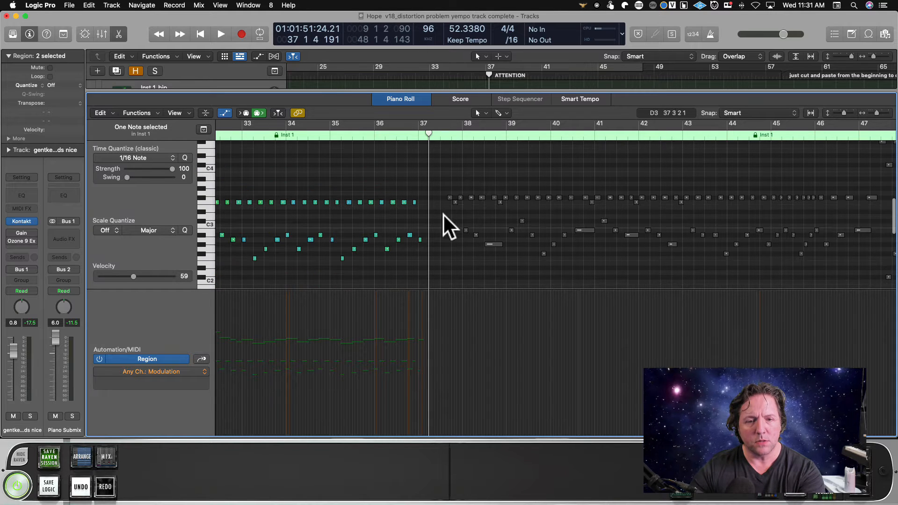
left_click_drag(425, 231, 453, 242)
Lengthen the last C5 and A2 notes to about the middle of bar 37, and play the transition.
scroll(440, 220, "up", 5)
scroll(438, 254, "down", 4)
scroll(439, 259, "down", 1)
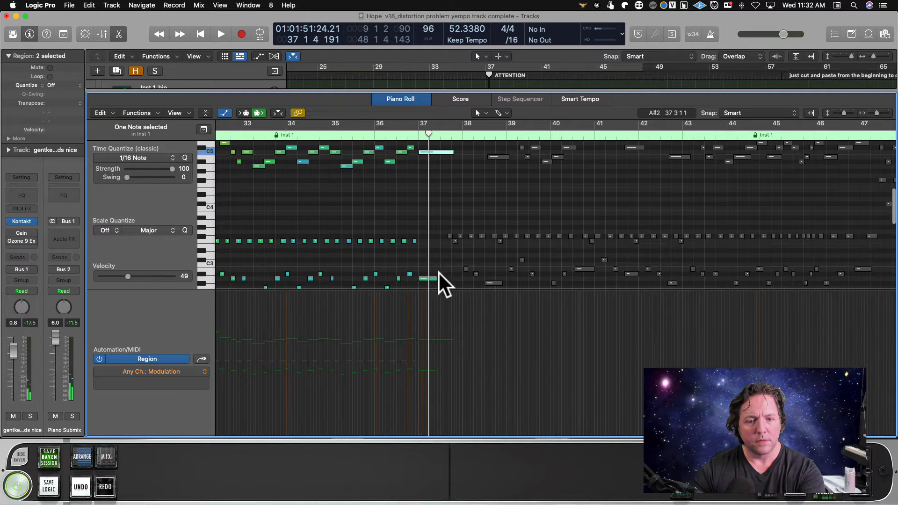
left_click_drag(435, 277, 447, 279)
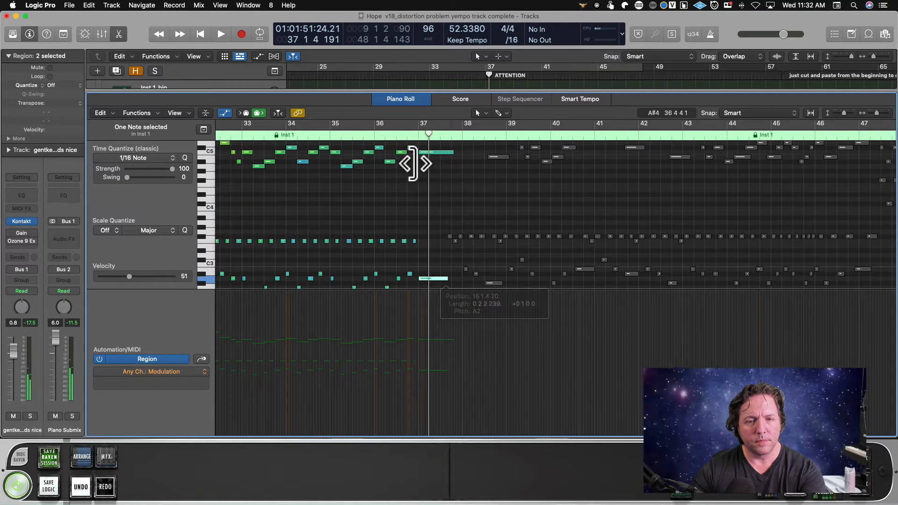
left_click(373, 135)
key("space")
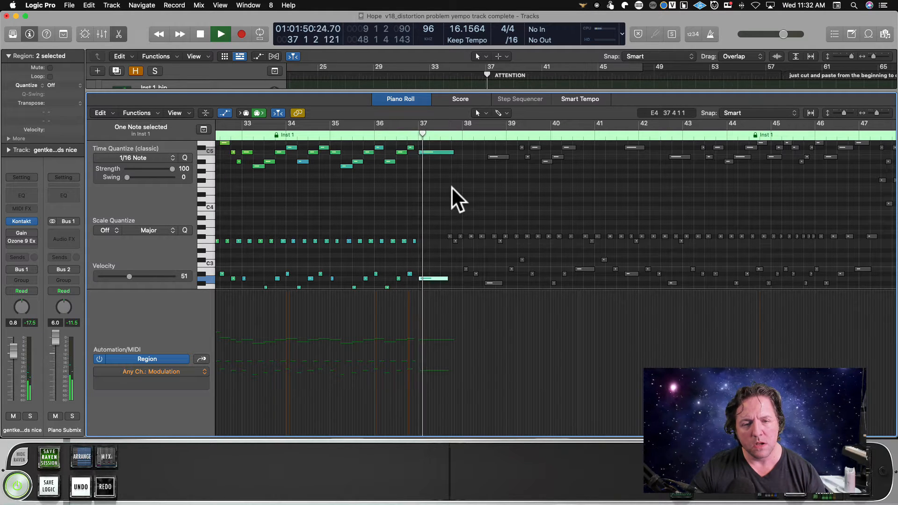
key("space")
Shorten the last C5 note to about one beat and the A2 note further, play the transition, and close the note editor.
left_click(454, 153)
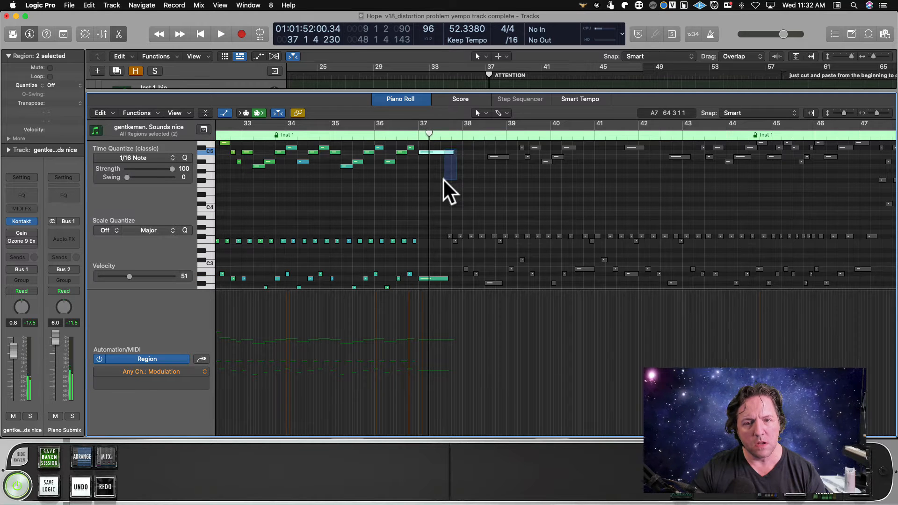
left_click_drag(445, 279, 425, 281)
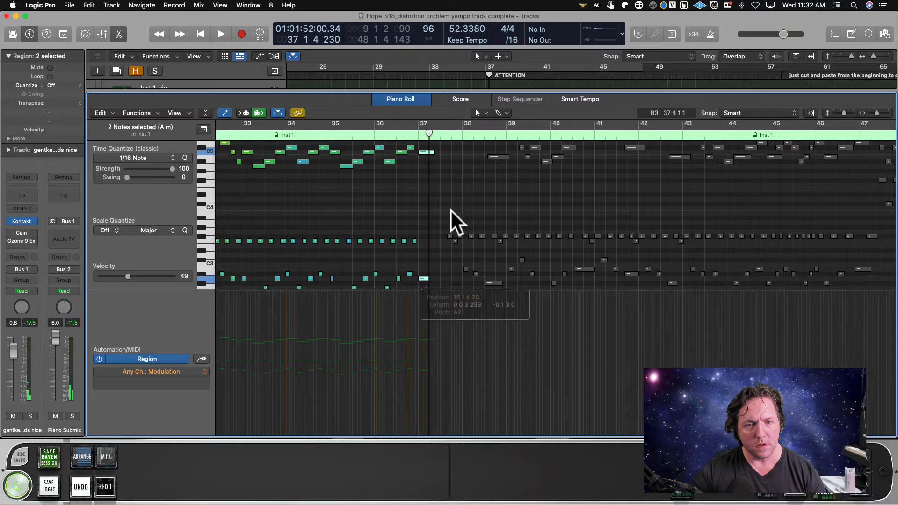
left_click_drag(433, 153, 429, 153)
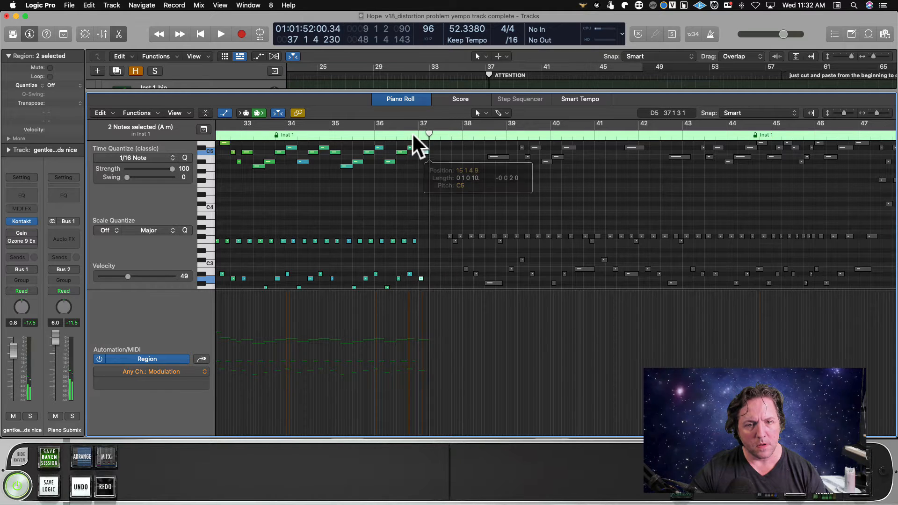
key("space")
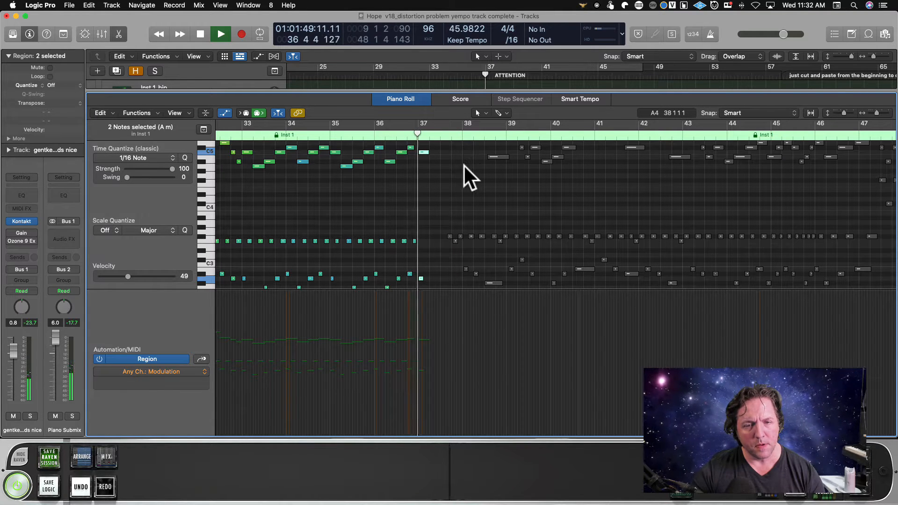
key("e")
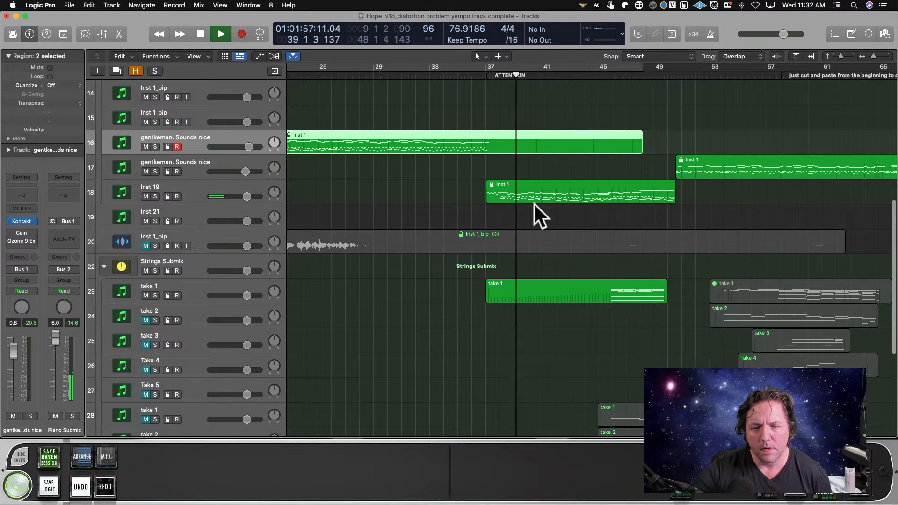
Examine how the piano and string regions line up across the arrangement around bars 37 to 65, and stop playback.
scroll(515, 264, "down", 3)
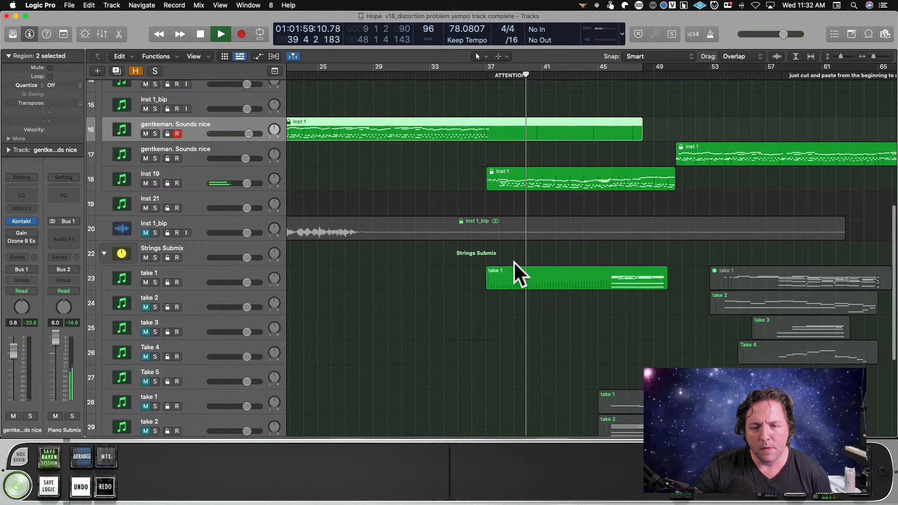
scroll(649, 223, "left", 5)
scroll(636, 222, "right", 3)
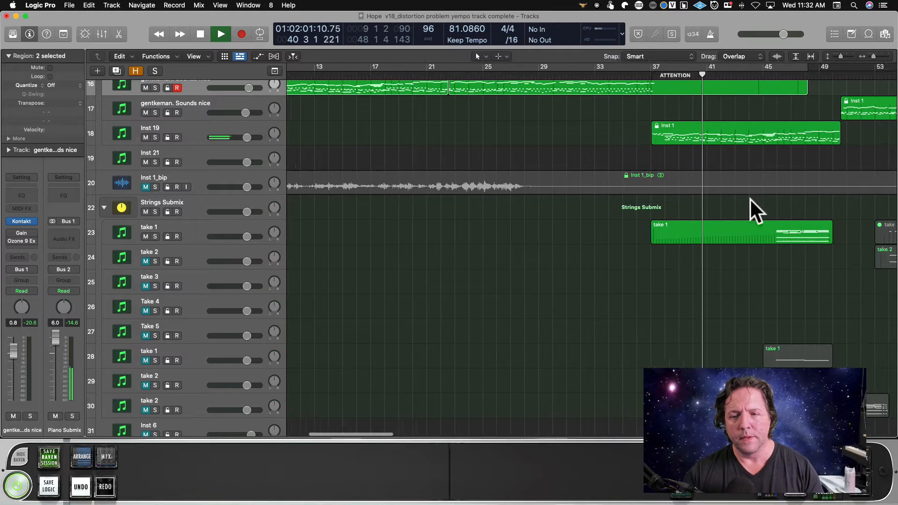
left_click_drag(875, 54, 873, 55)
key("space")
scroll(579, 257, "up", 7)
scroll(579, 258, "left", 4)
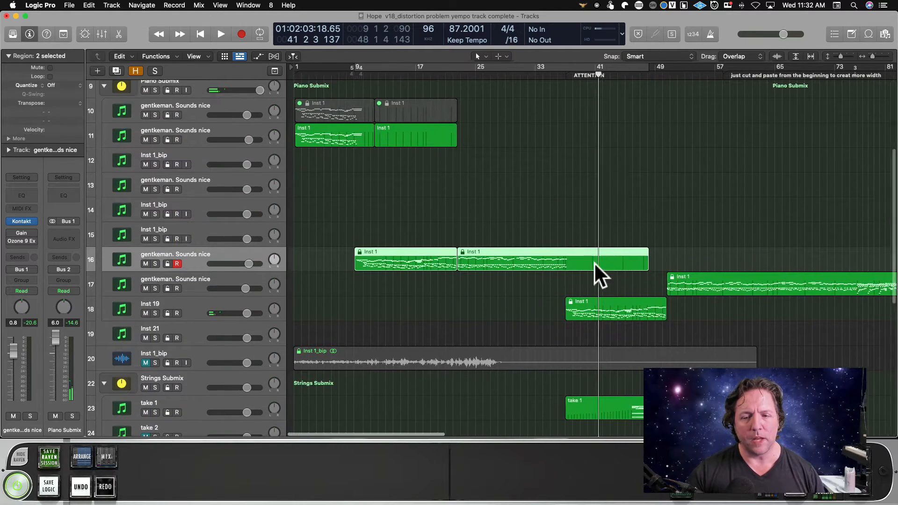
scroll(603, 267, "down", 1)
scroll(610, 269, "right", 4)
scroll(610, 262, "right", 6)
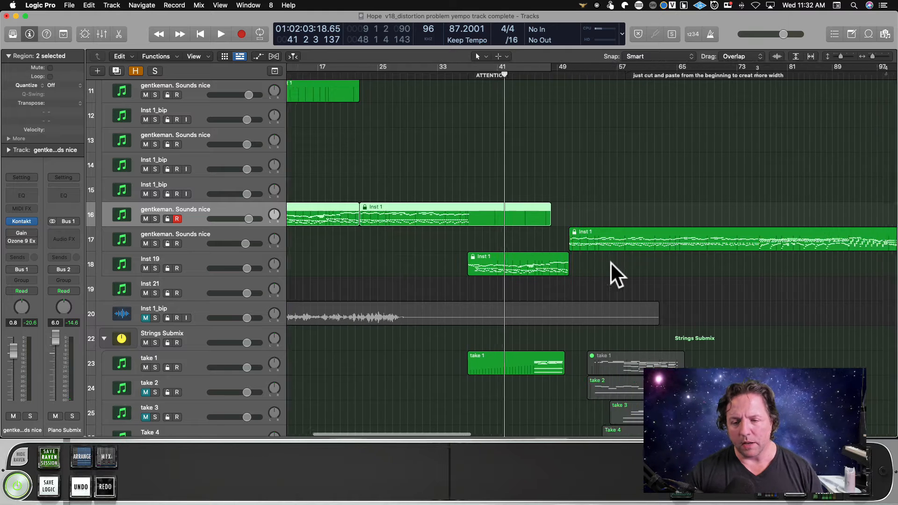
scroll(517, 323, "left", 2)
scroll(483, 281, "left", 1)
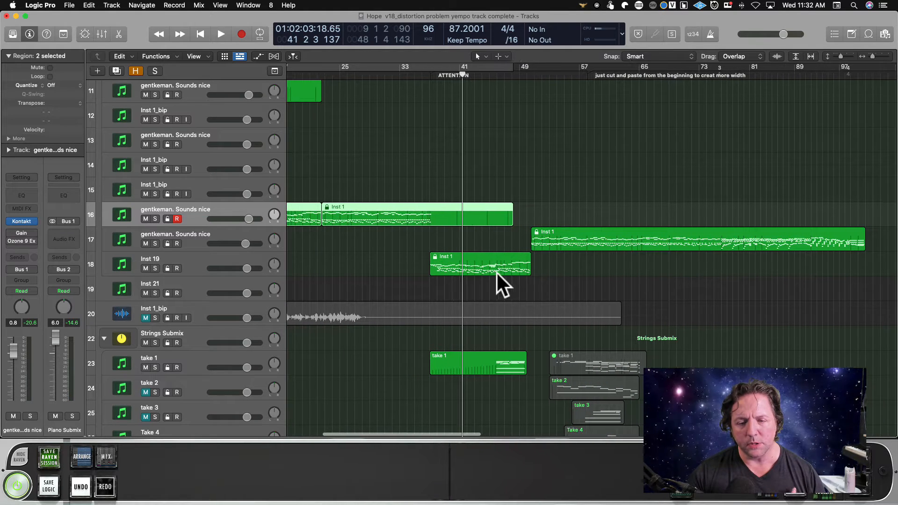
Select the Inst 19 piano region, play the section from bar 37 and again from bar 43, and review the string tracks.
left_click(464, 264)
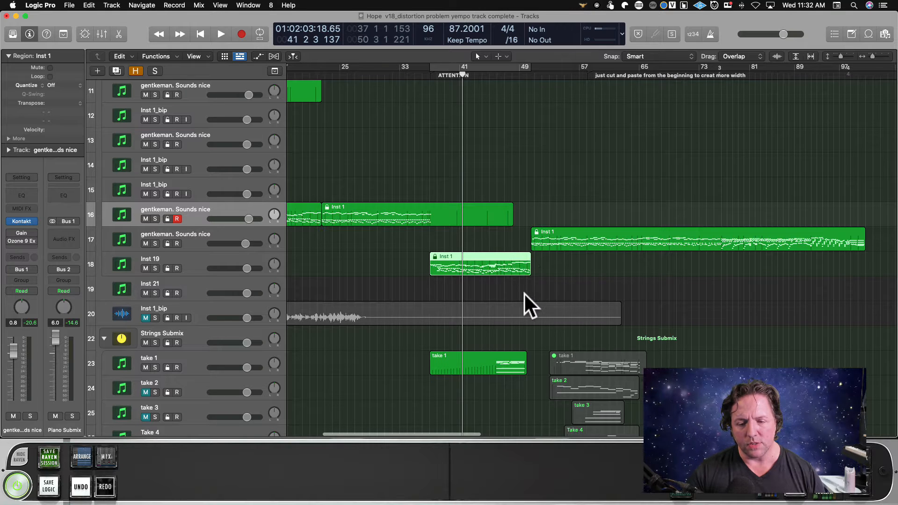
scroll(524, 293, "down", 2)
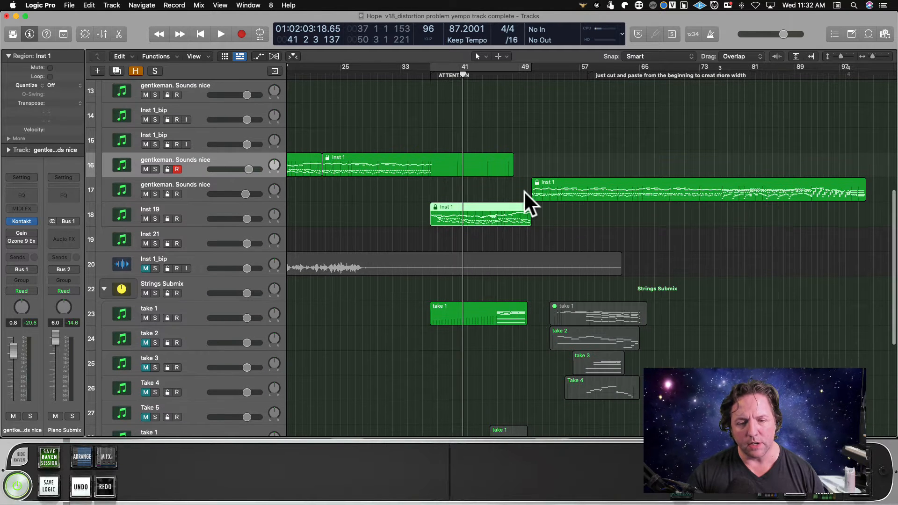
left_click(433, 78)
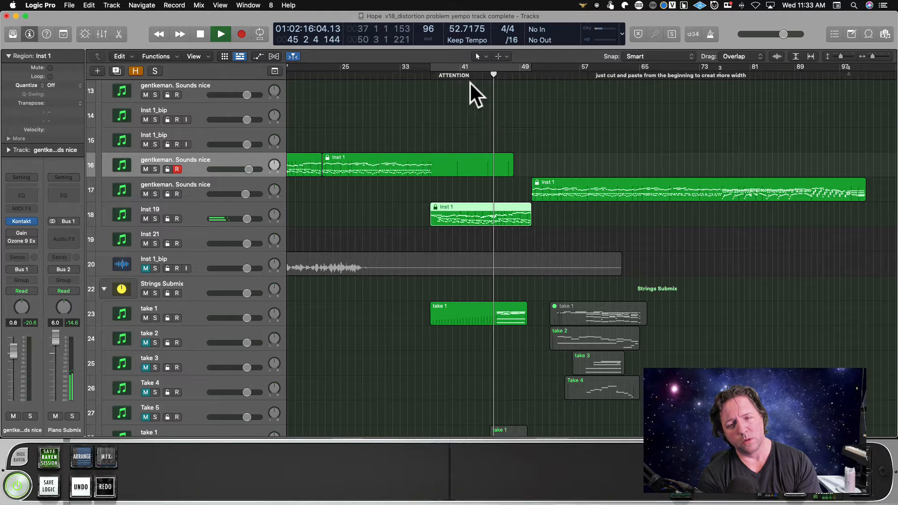
key("space")
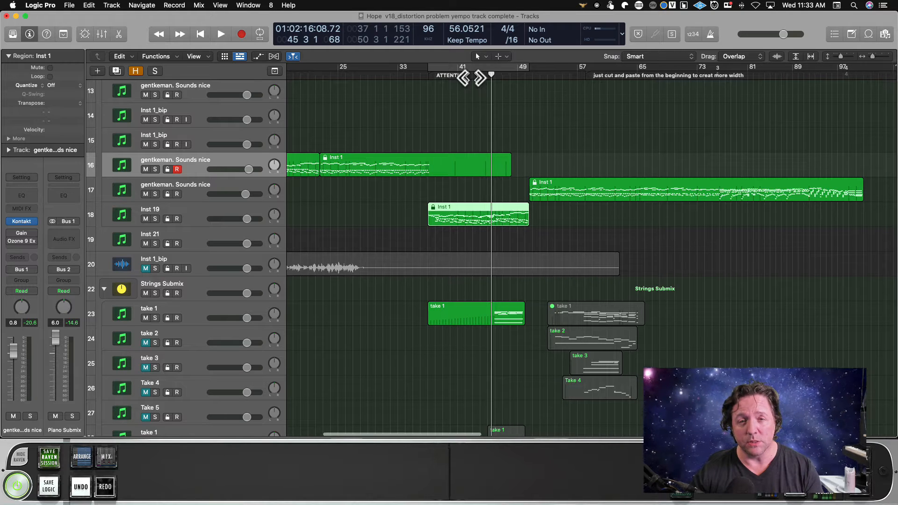
left_click(474, 75)
key("space")
scroll(554, 323, "down", 4)
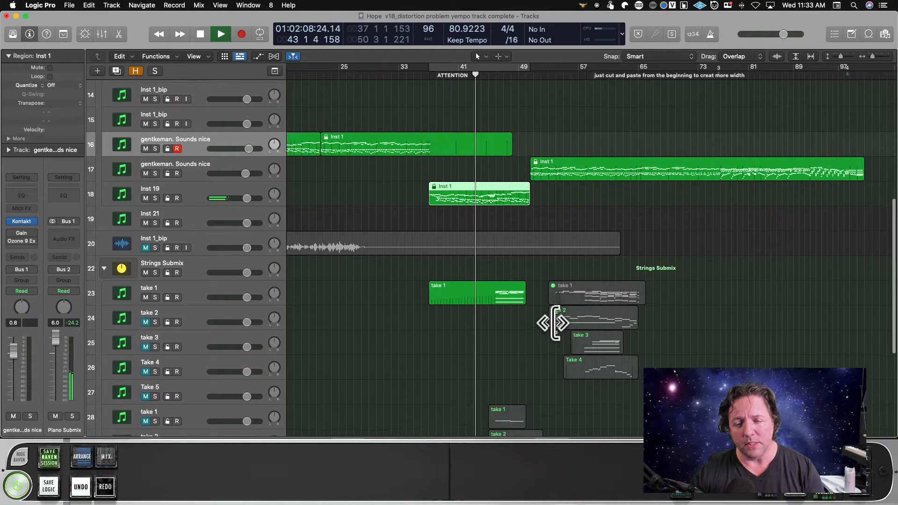
scroll(555, 323, "down", 3)
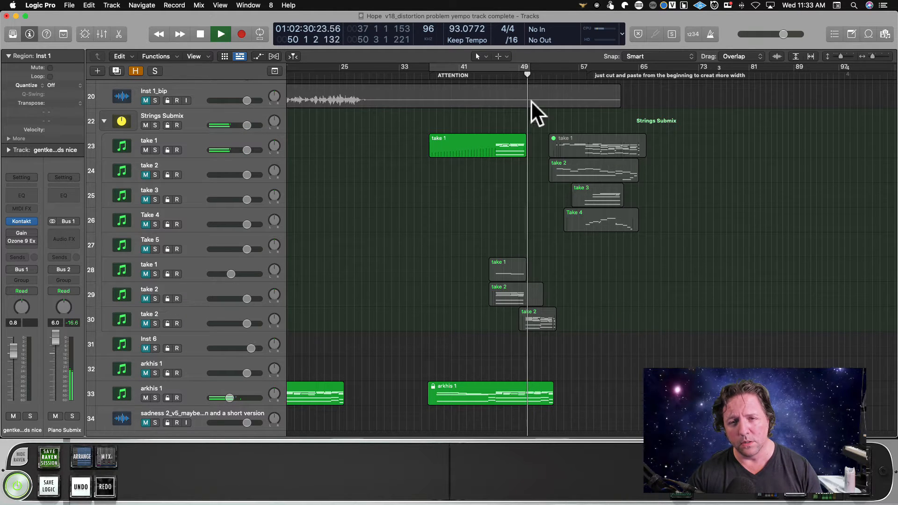
key("space")
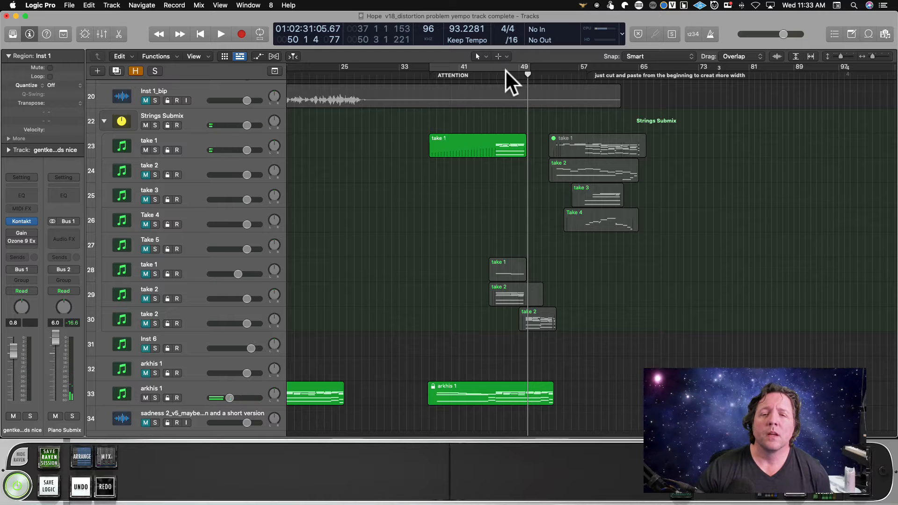
Select the take 1 string track on track 23 and rehearse string notes against playback from about bar 48.
left_click(511, 75)
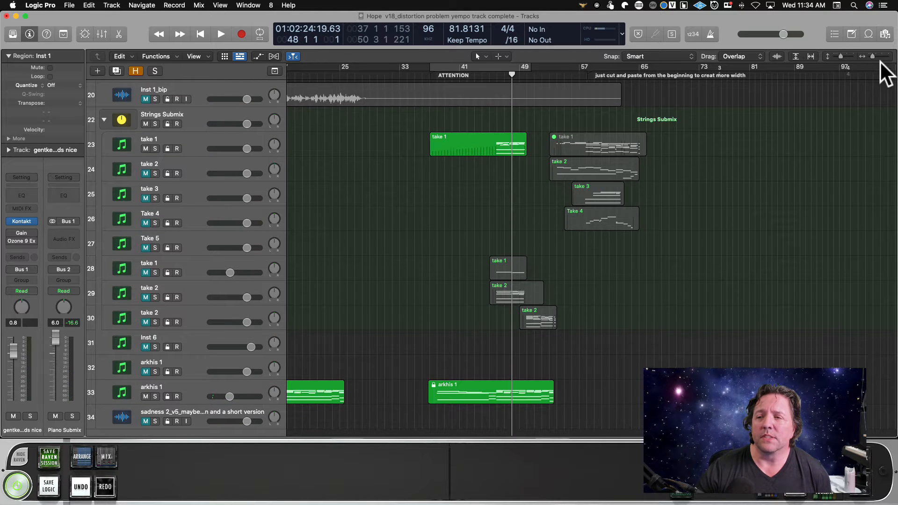
left_click(880, 56)
left_click(209, 138)
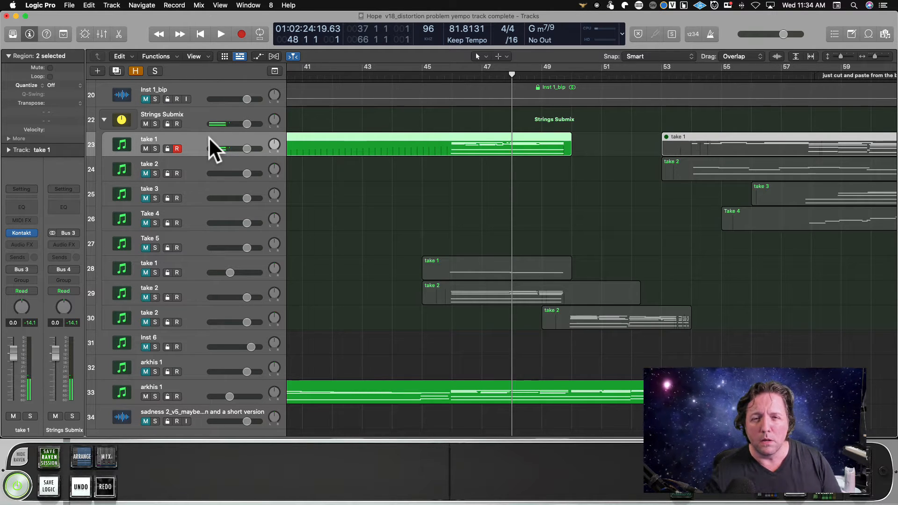
double_click(505, 77)
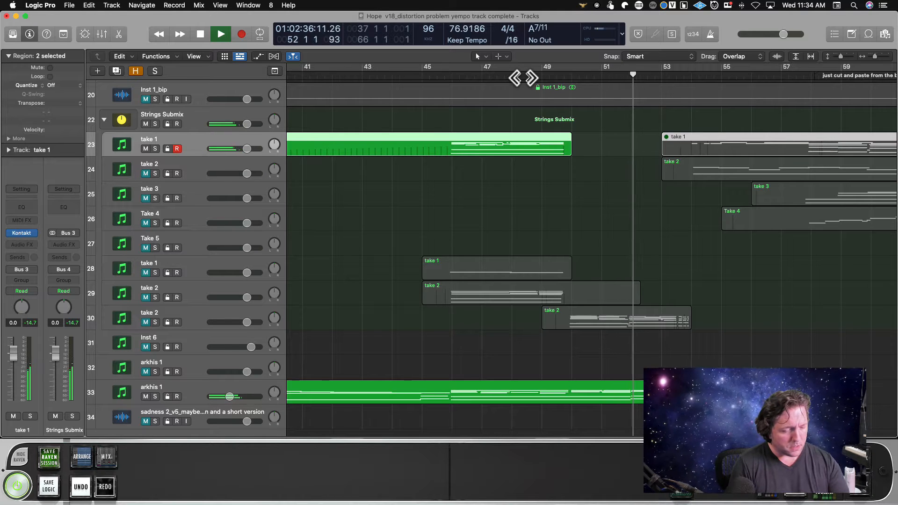
key("space")
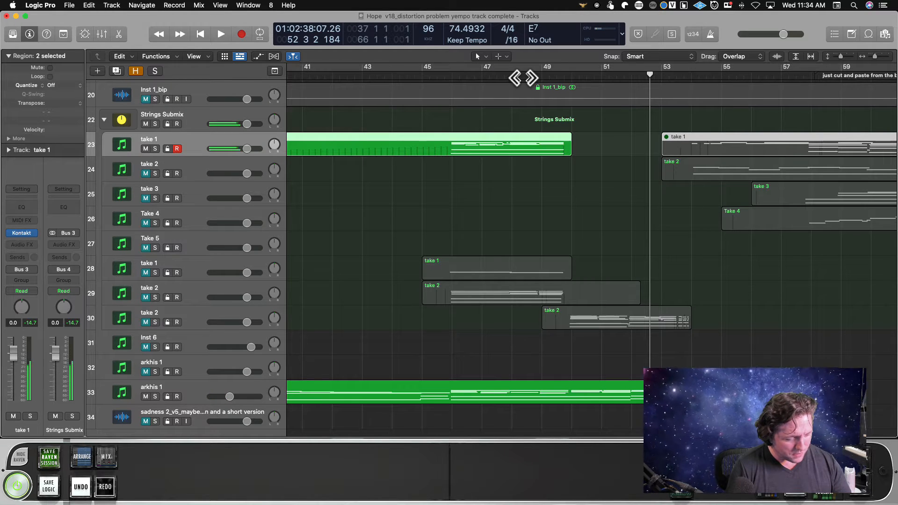
left_click(524, 78)
key("space")
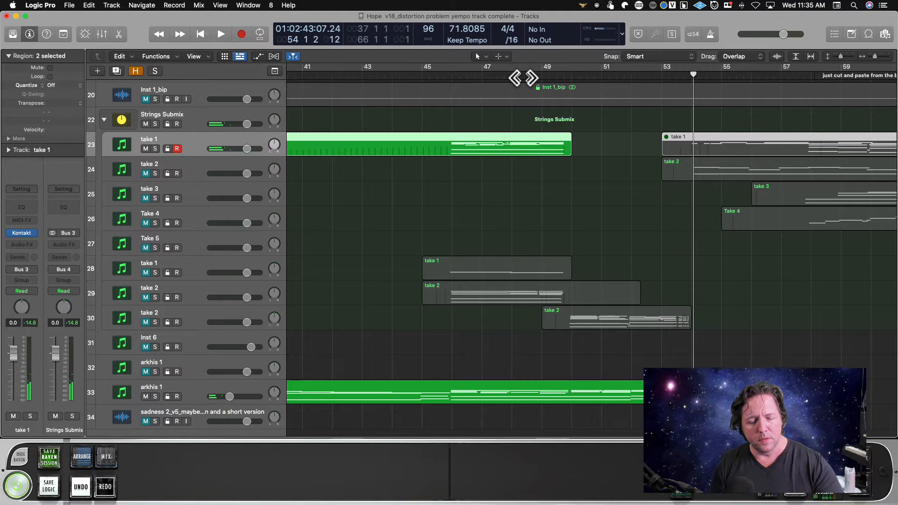
Join the two take 1 regions on track 23 and play the strings through from about bar 54 to bar 63.
key("super+j")
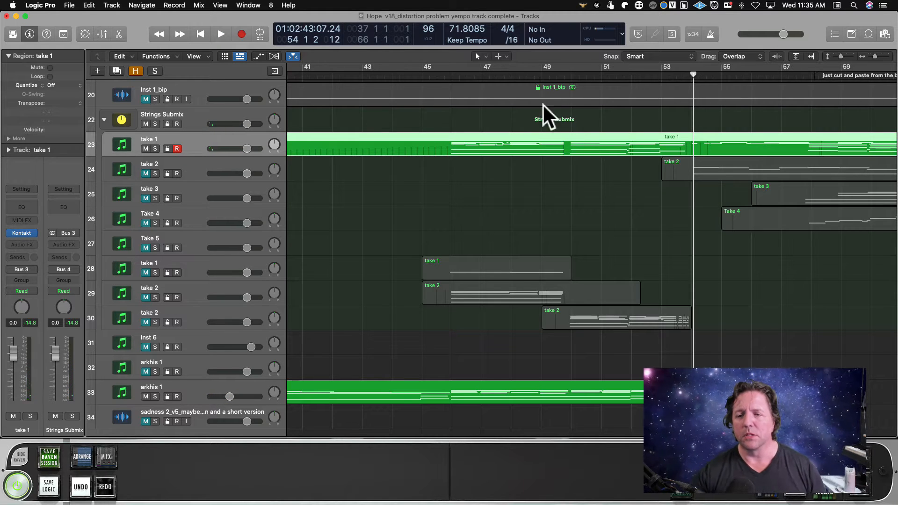
scroll(600, 133, "right", 5)
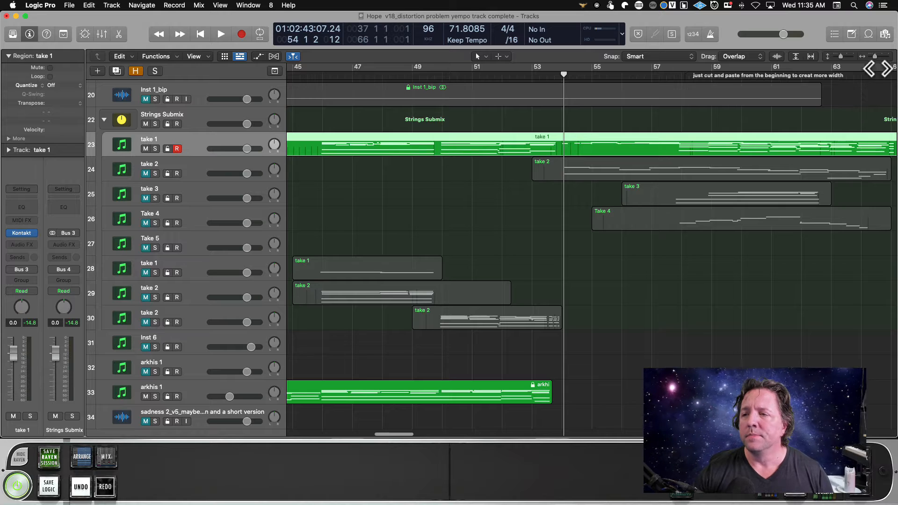
left_click_drag(877, 55, 875, 55)
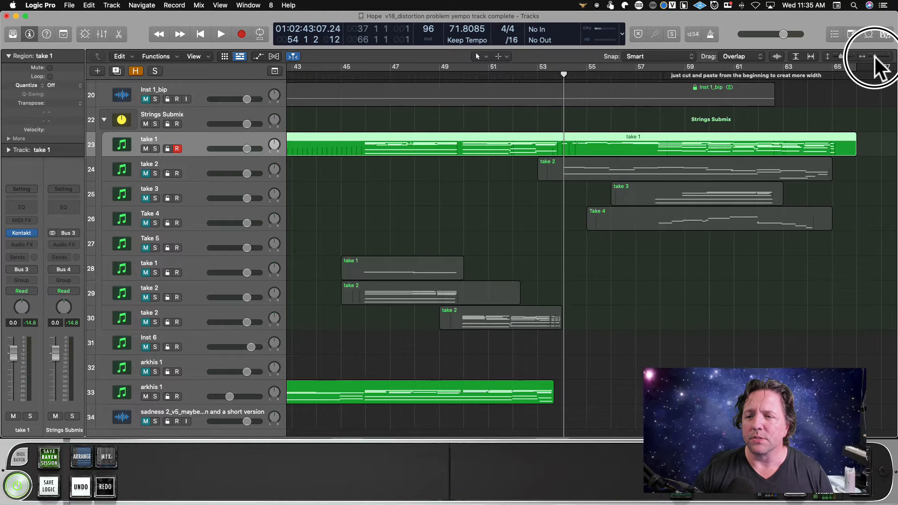
key("space")
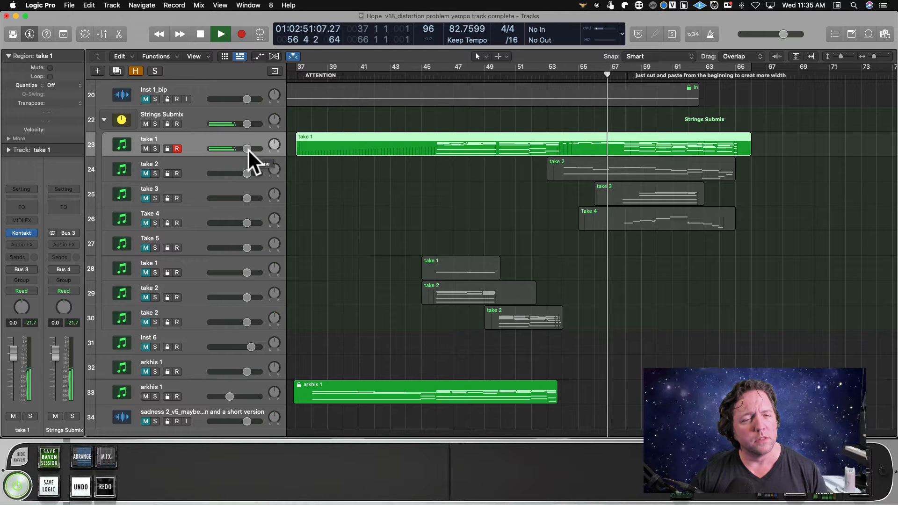
scroll(248, 149, "left", 1)
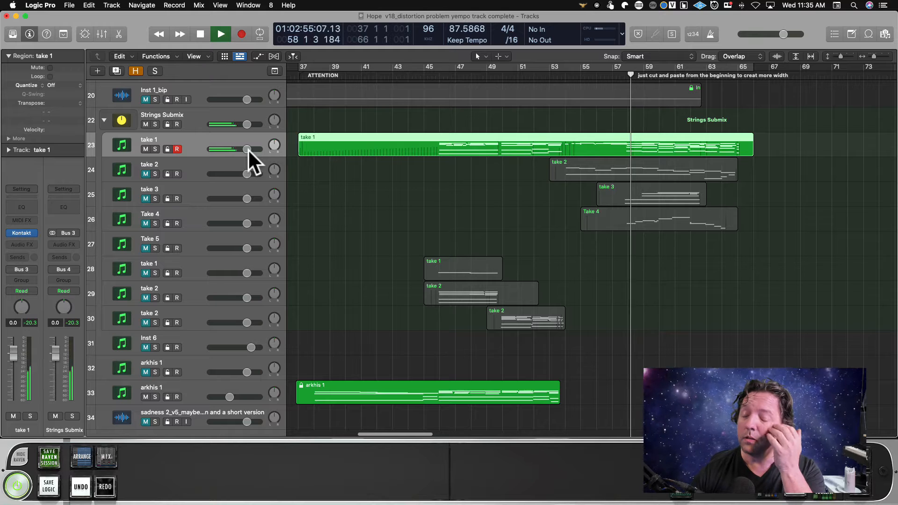
scroll(264, 167, "down", 1)
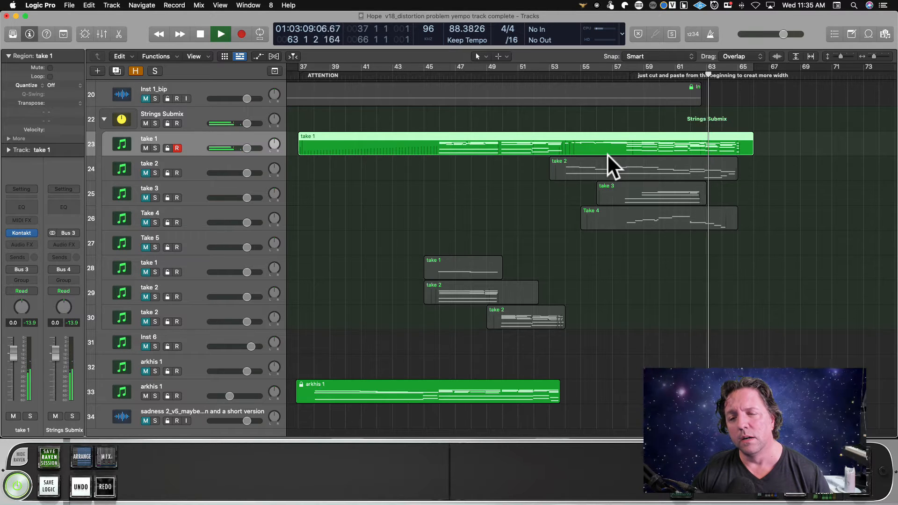
key("space")
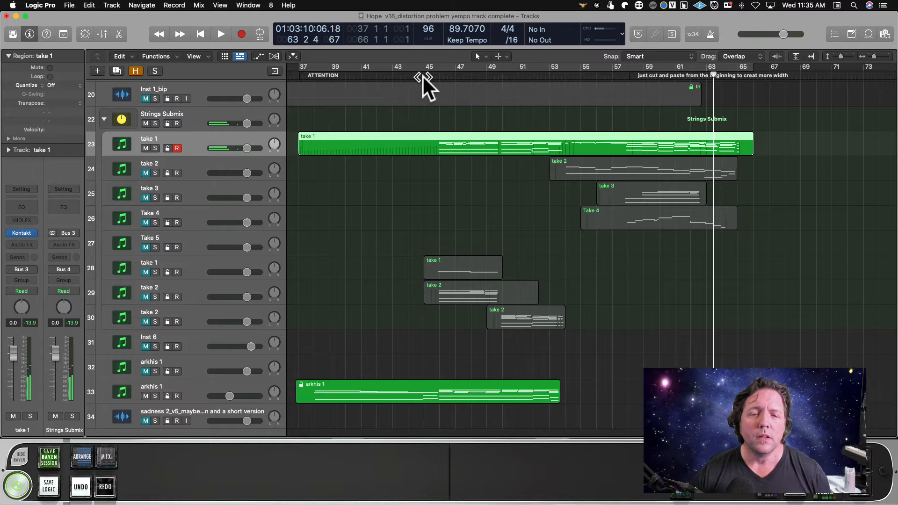
Return the playhead to about bar 45 and unmute the take 2 string track on track 24.
left_click(422, 76)
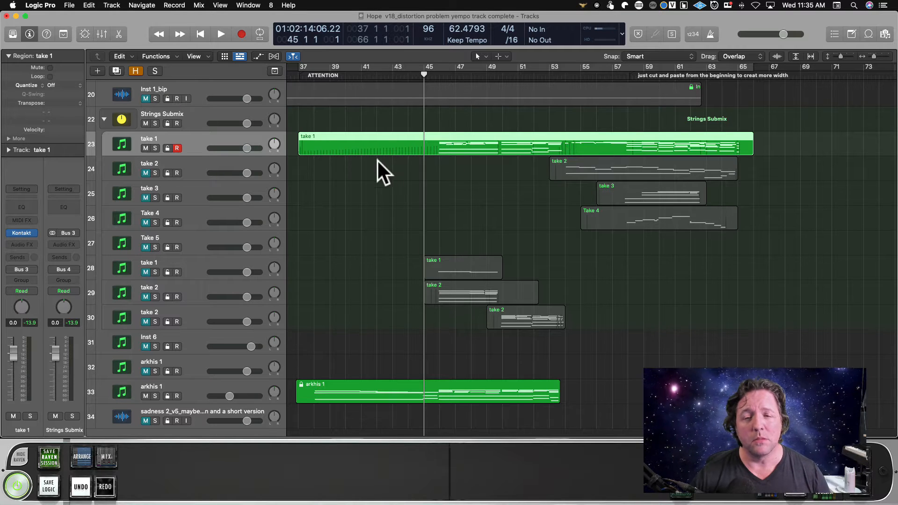
left_click(189, 164)
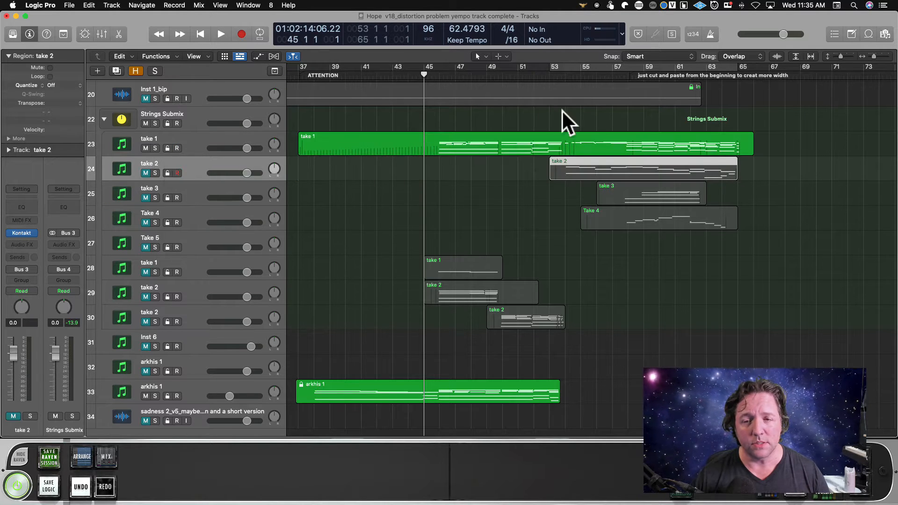
scroll(563, 110, "right", 5)
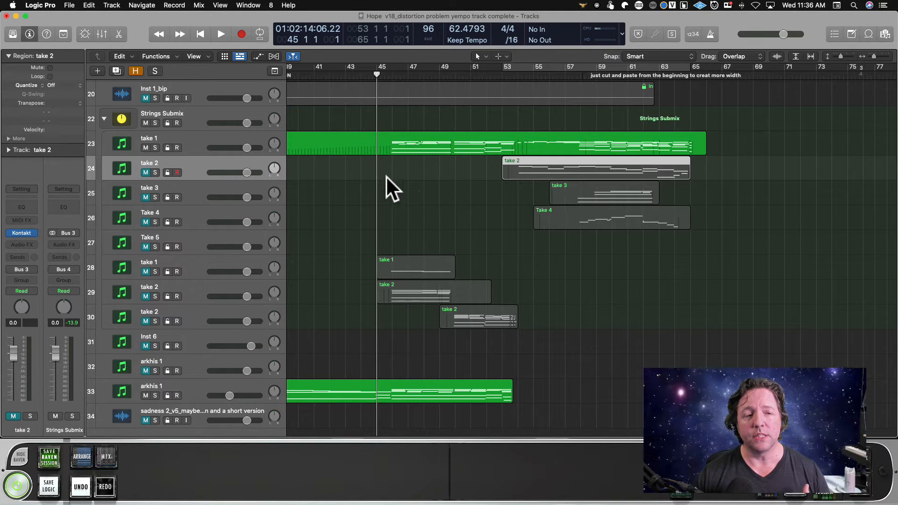
left_click(146, 173)
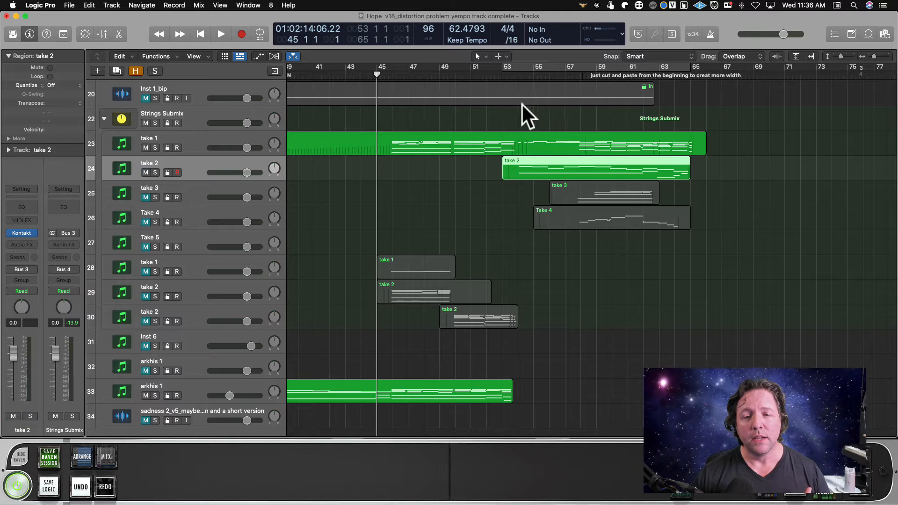
Play from about bar 45 and lower the take 1 track's volume on track 23 to -5.7 dB.
left_click_drag(387, 75, 384, 129)
left_click(485, 87)
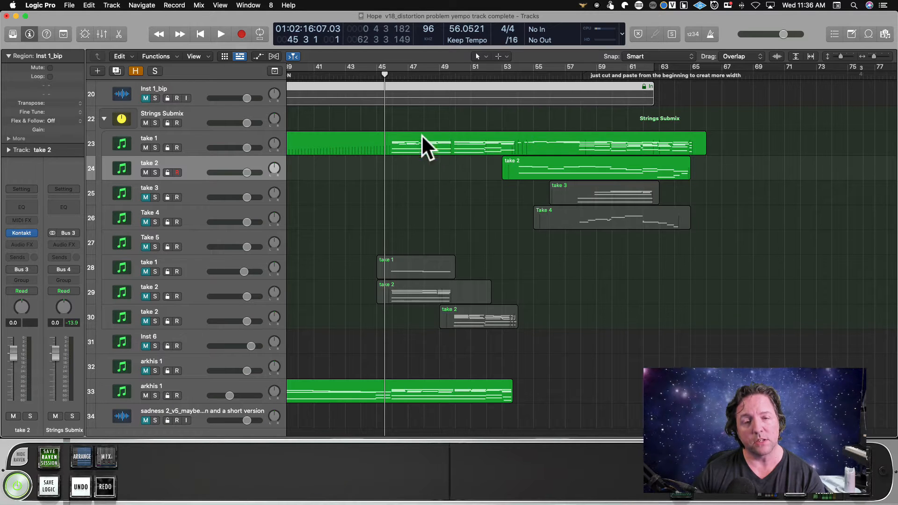
left_click(378, 73)
key("space")
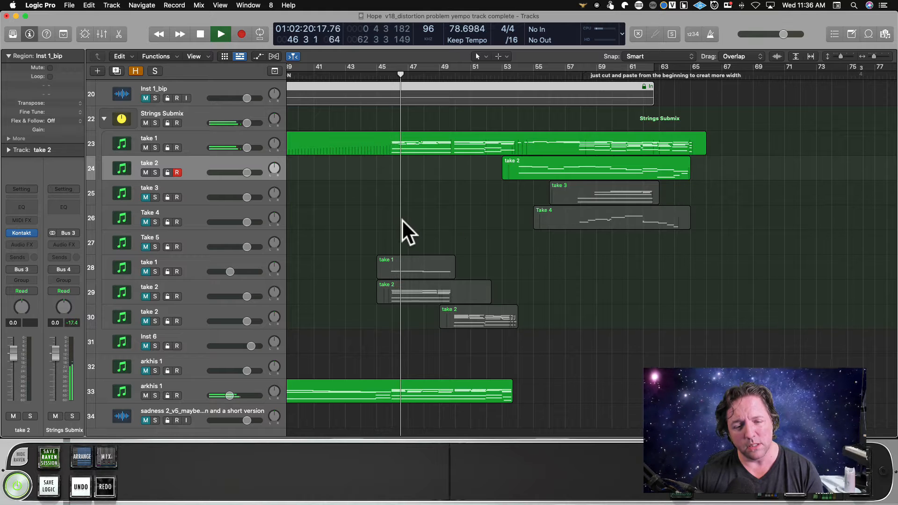
left_click_drag(242, 148, 234, 148)
scroll(365, 94, "down", 1)
Split the take 1 region on track 23 at bar 54 with the Scissors tool and mute the part after the split.
left_click(478, 56)
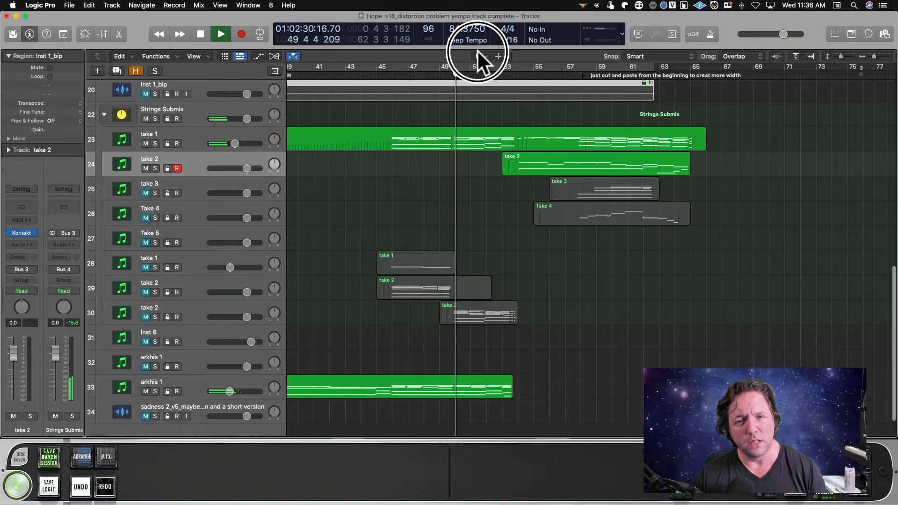
left_click(501, 117)
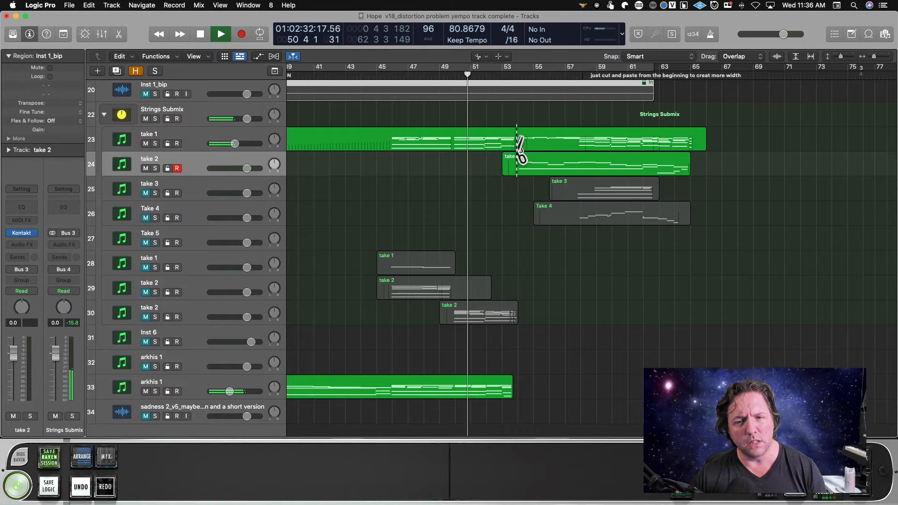
left_click(520, 141)
key("ctrl+m")
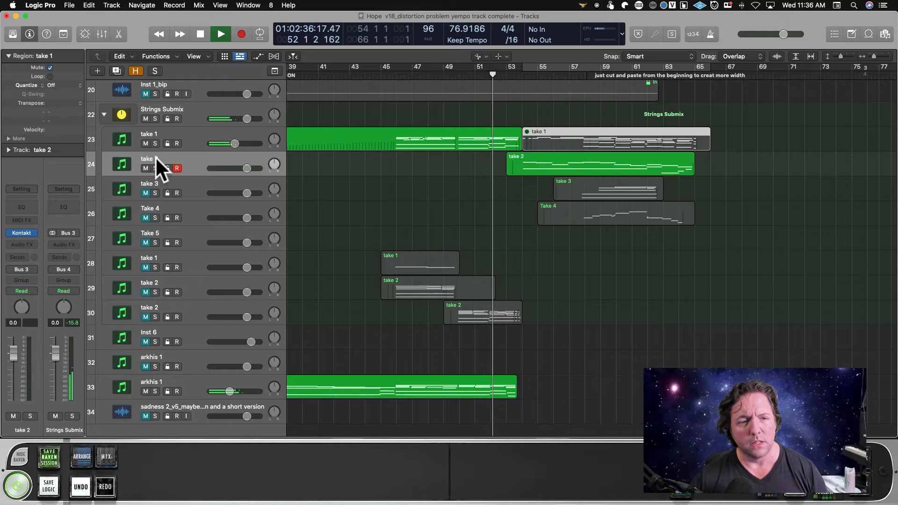
left_click(183, 168)
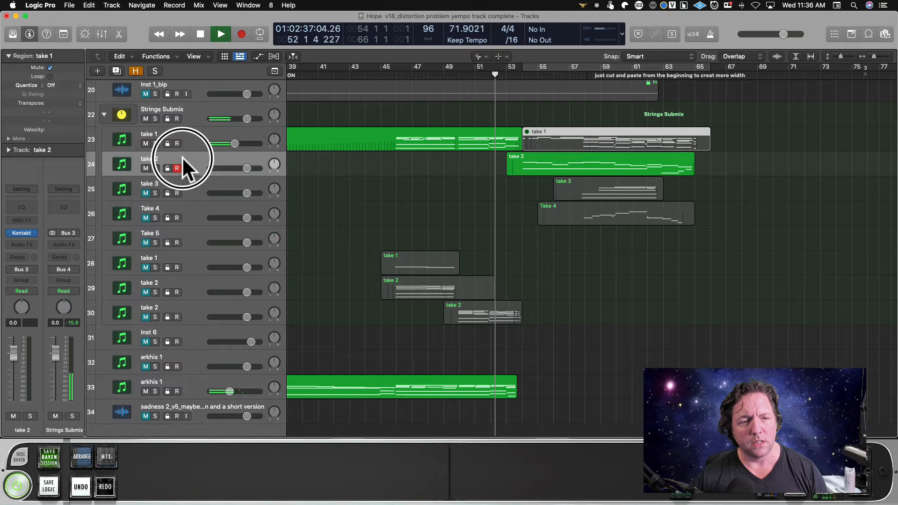
left_click(477, 56)
left_click(488, 64)
Show automation and add a volume drop from 0 to -8.0 dB on track 24 around the start of the take 2 region.
left_click(566, 154)
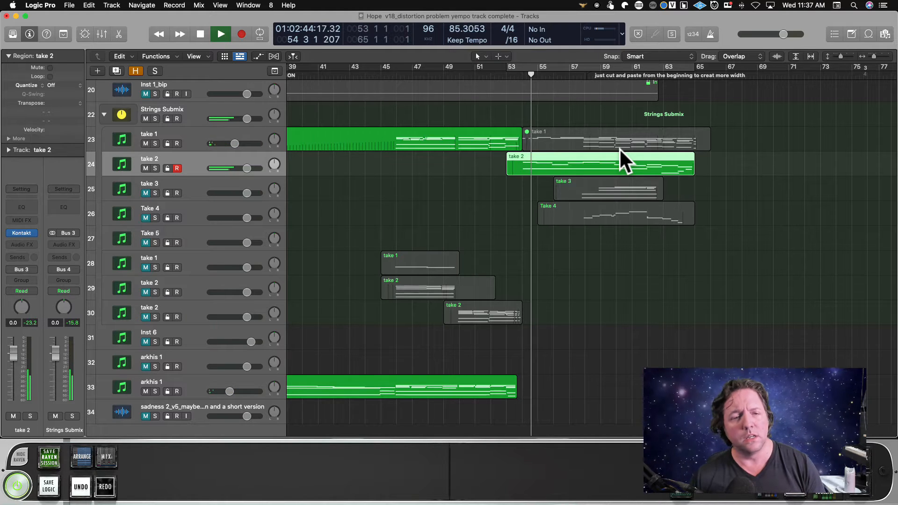
key("a")
left_click(512, 176)
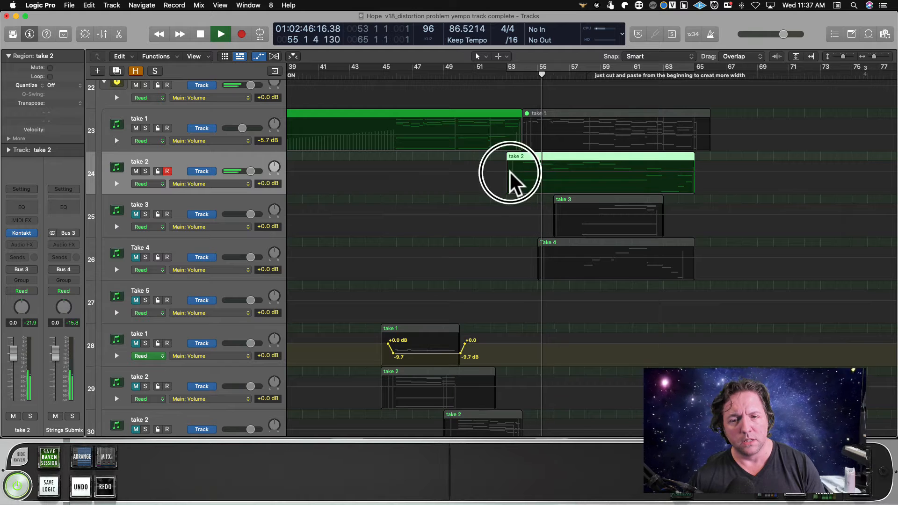
left_click_drag(518, 174, 528, 182)
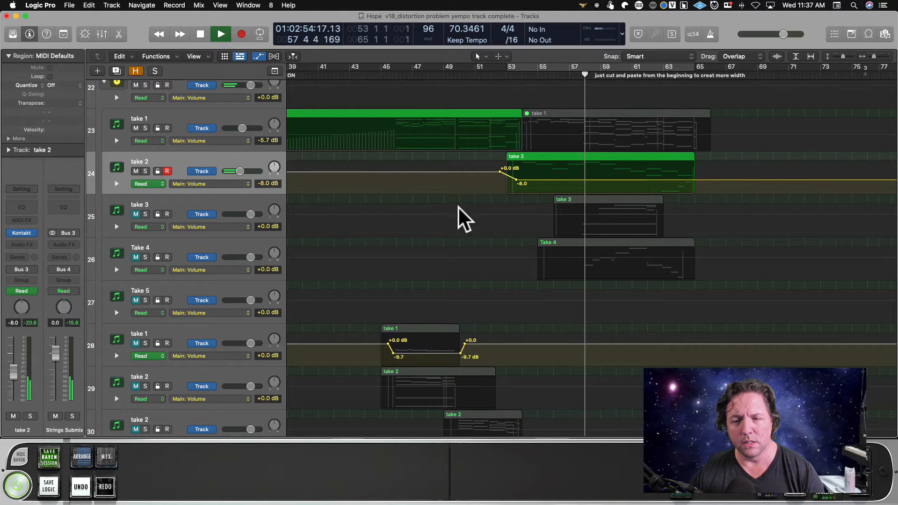
scroll(508, 206, "down", 1)
scroll(576, 187, "down", 3)
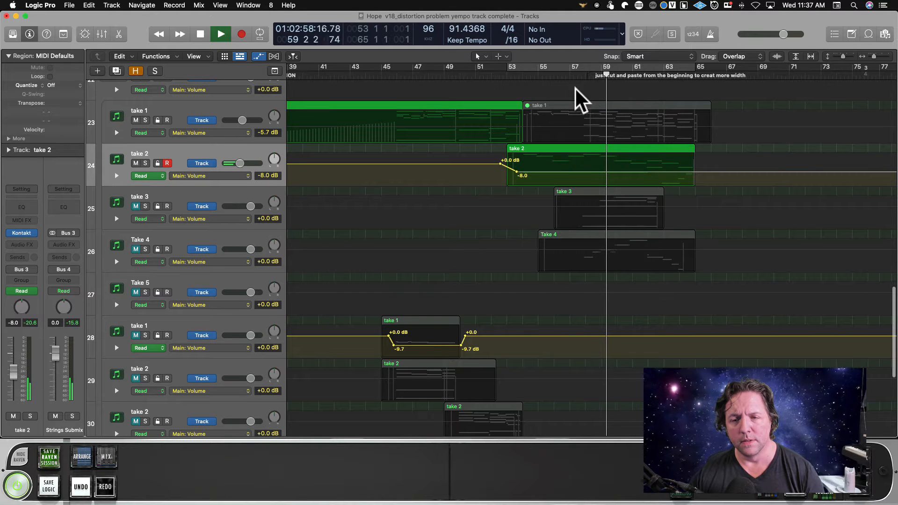
Stop playback, return the playhead to bar 53 and unmute the take 3 track.
key("space")
left_click(515, 74)
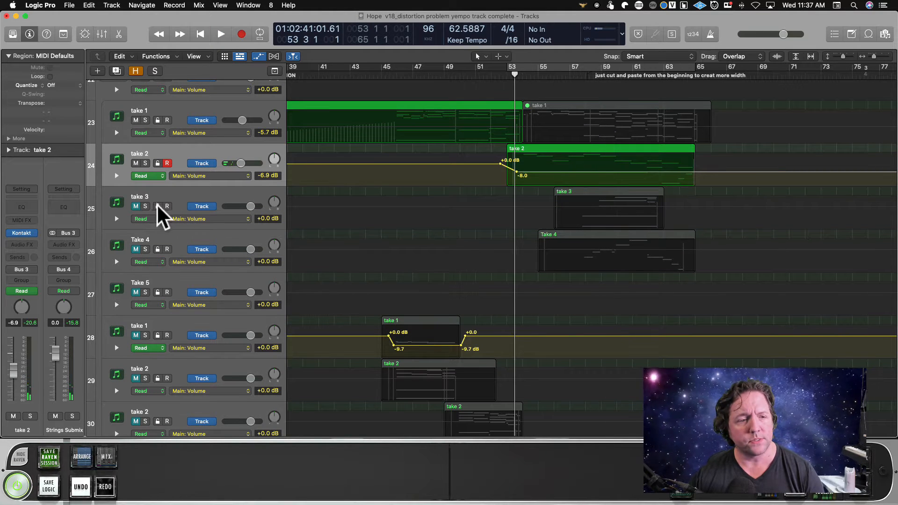
left_click(135, 206)
left_click(145, 205)
left_click(144, 205)
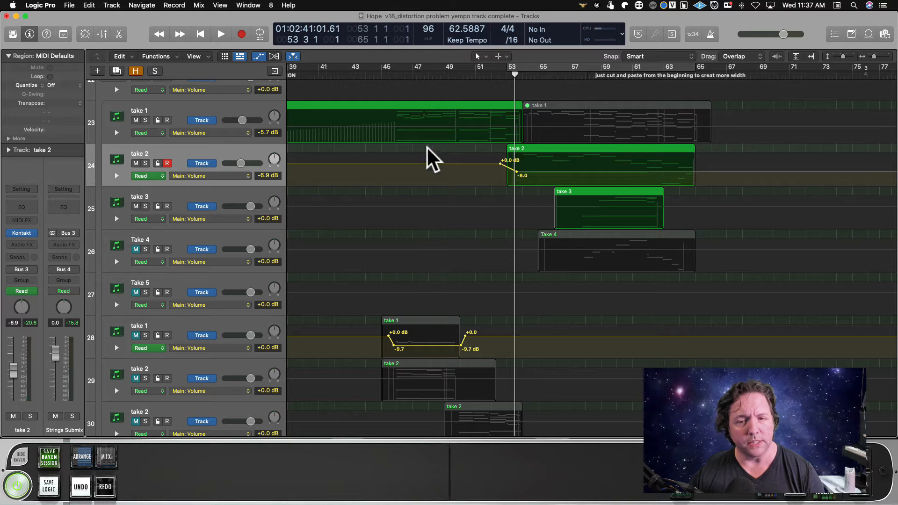
Play from bar 53 and add a volume drop from 0 to -5.1 dB on track 25 just before the take 3 region.
key("space")
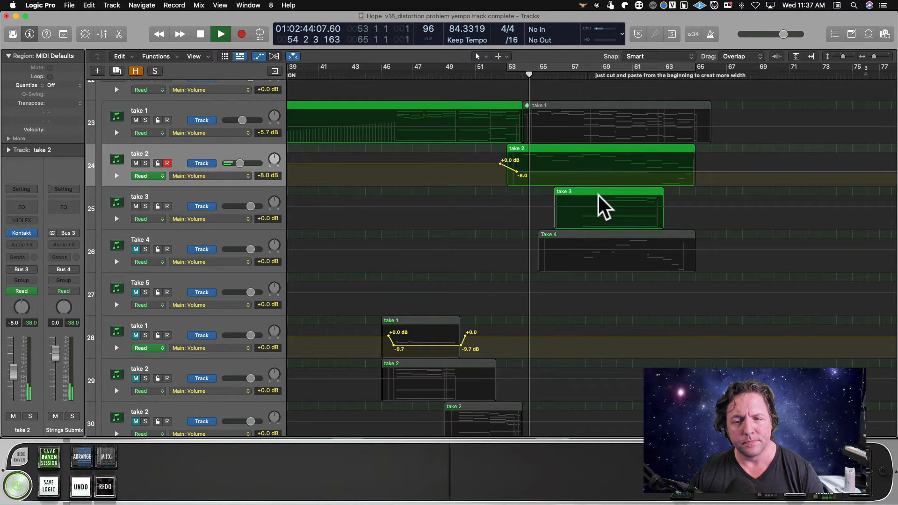
scroll(607, 216, "down", 4)
scroll(608, 217, "up", 5)
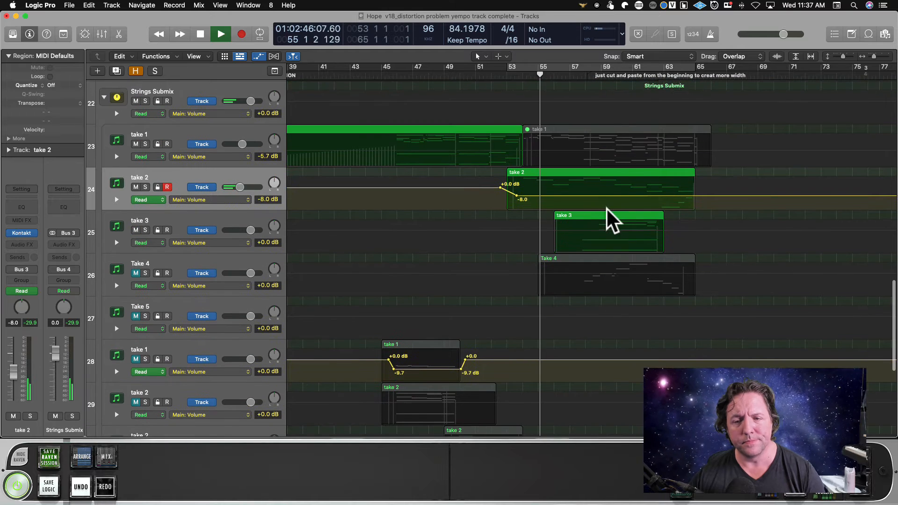
left_click(523, 229)
left_click(537, 230)
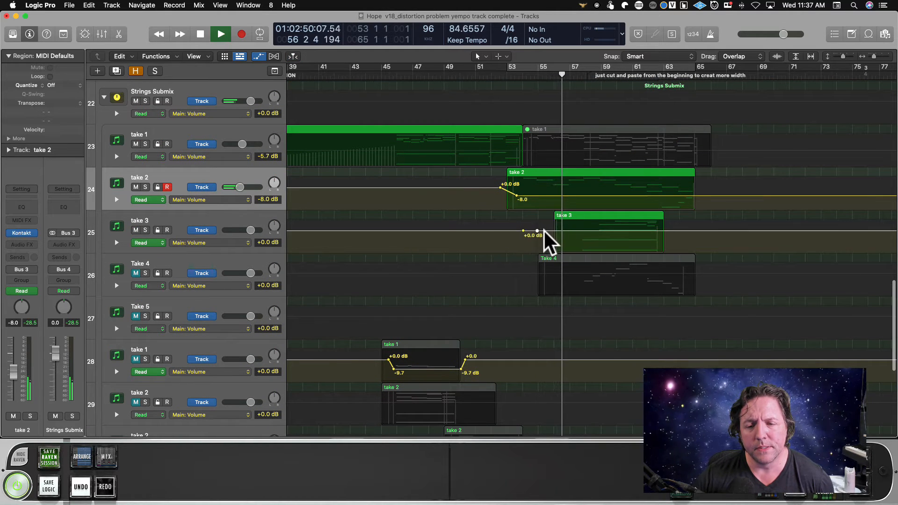
left_click_drag(544, 229, 544, 237)
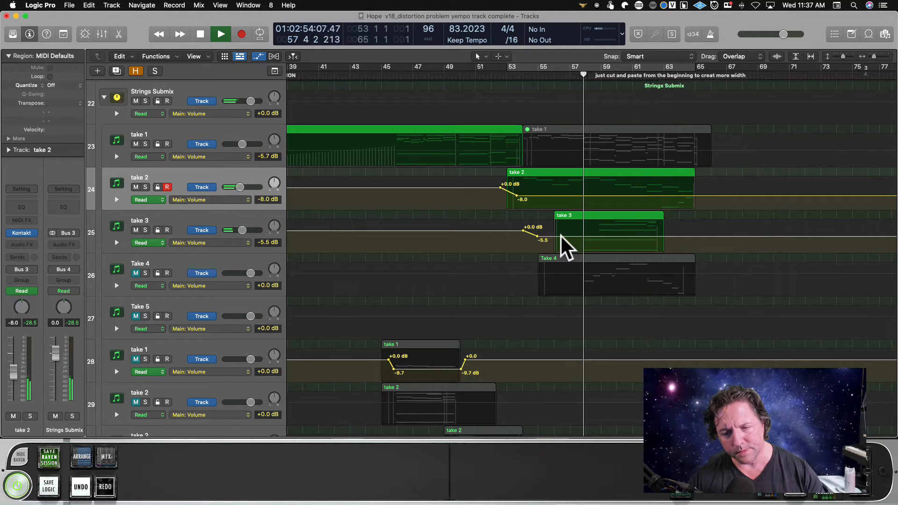
left_click_drag(560, 235, 563, 236)
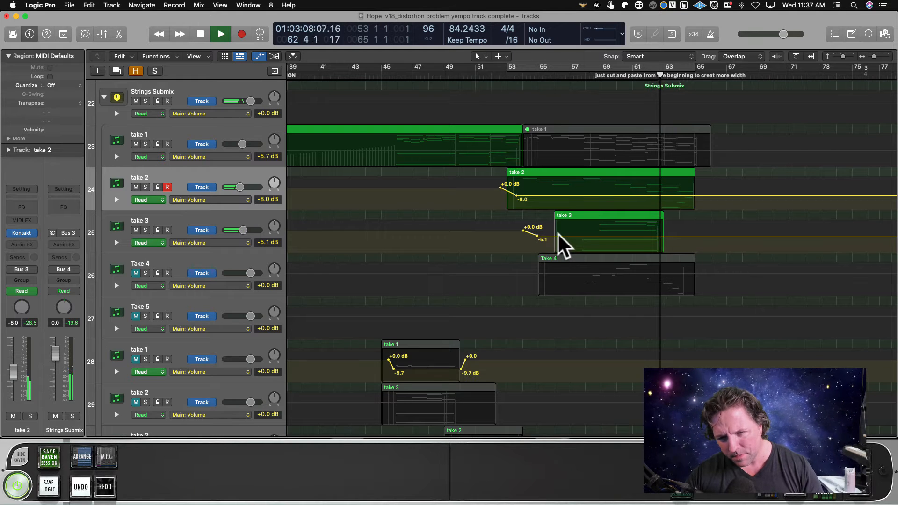
key("space")
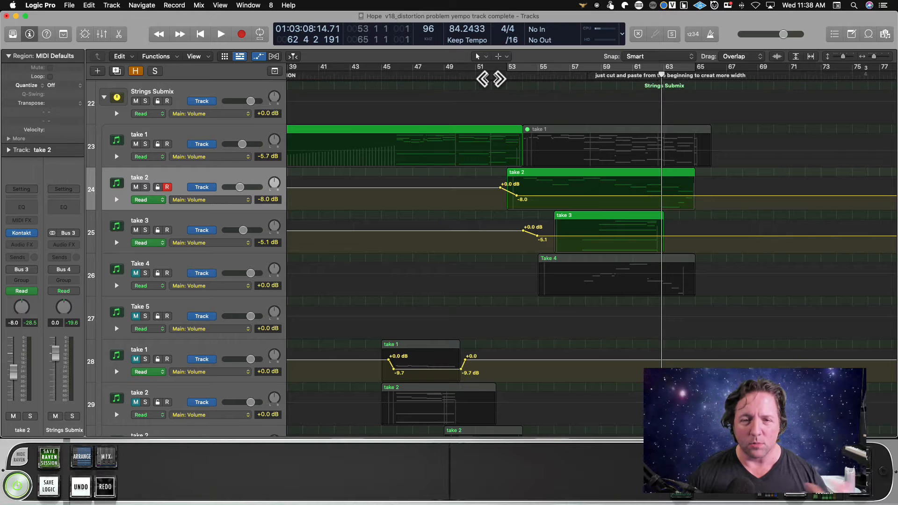
Play the take 1 string entrance from about bar 45 to bar 46 and stop playback.
left_click(397, 78)
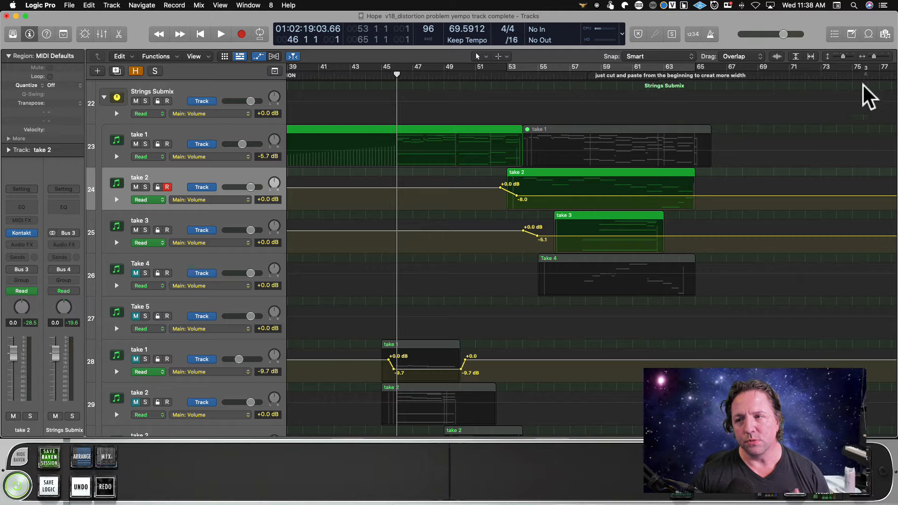
left_click_drag(873, 58, 872, 60)
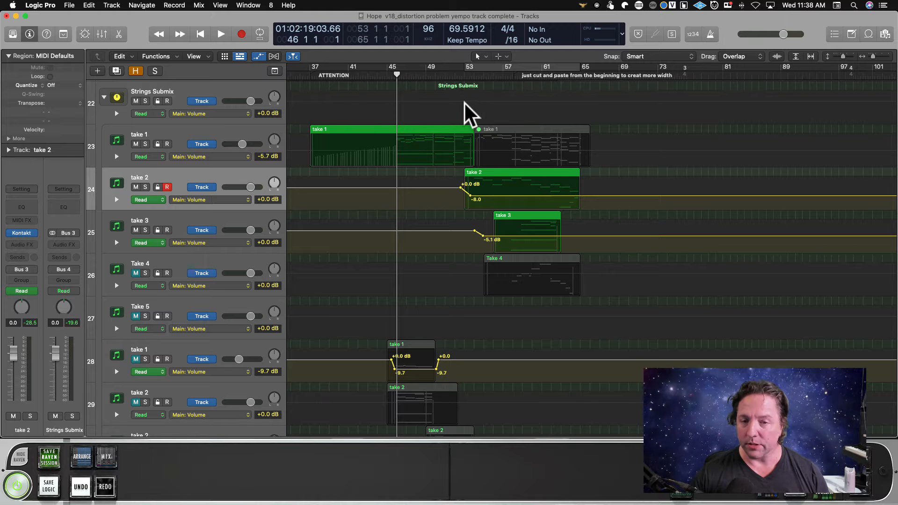
left_click_drag(397, 78, 390, 77)
key("space")
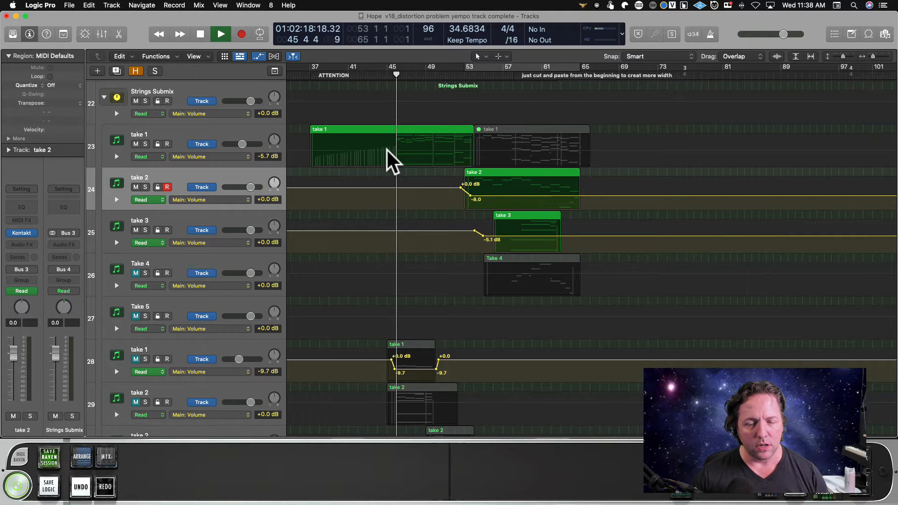
key("space")
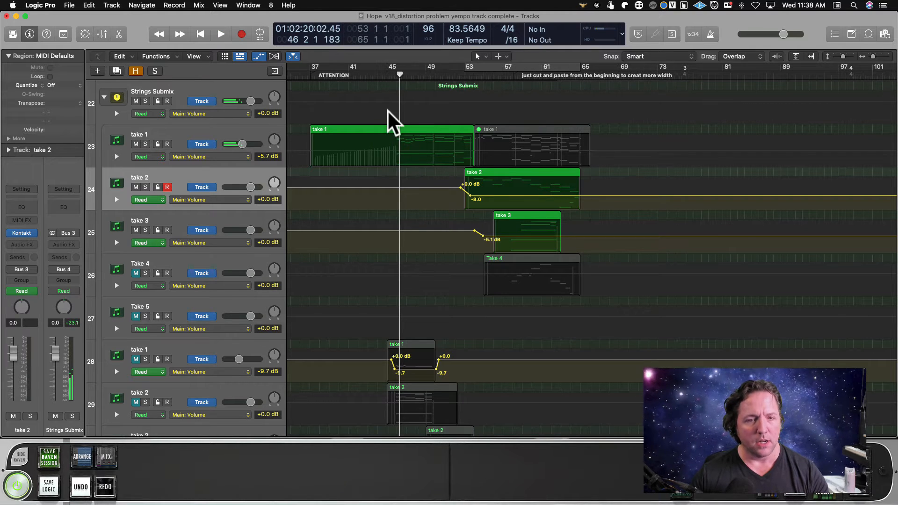
Open the take 1 region in the Piano Roll and lower the modulation point just before bar 46 to 53.
double_click(373, 131)
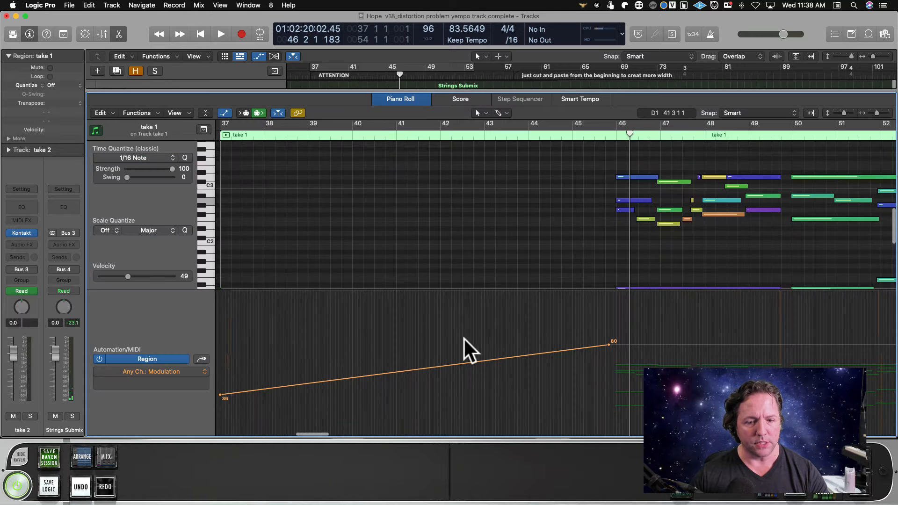
scroll(543, 363, "right", 5)
left_click_drag(527, 345, 530, 376)
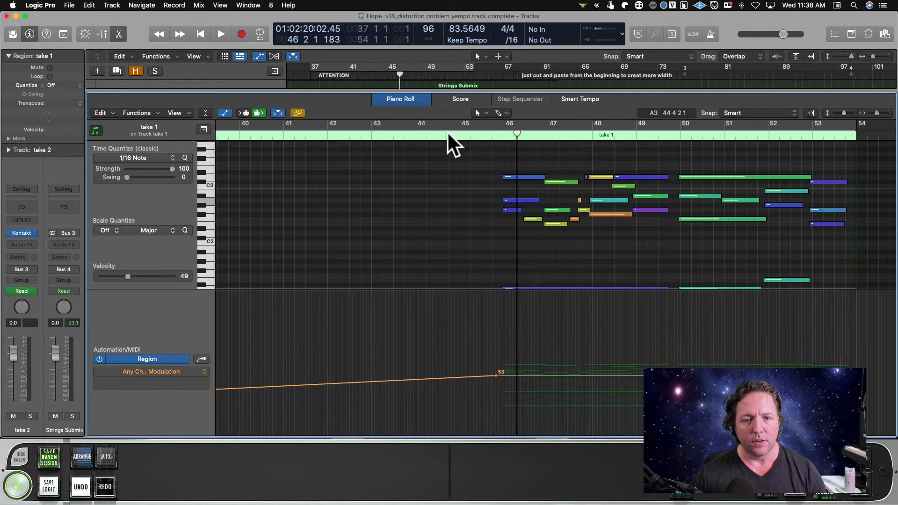
Play the take 1 passage from about bar 44 to bar 49 and stop playback.
left_click(448, 134)
key("space")
key("space")
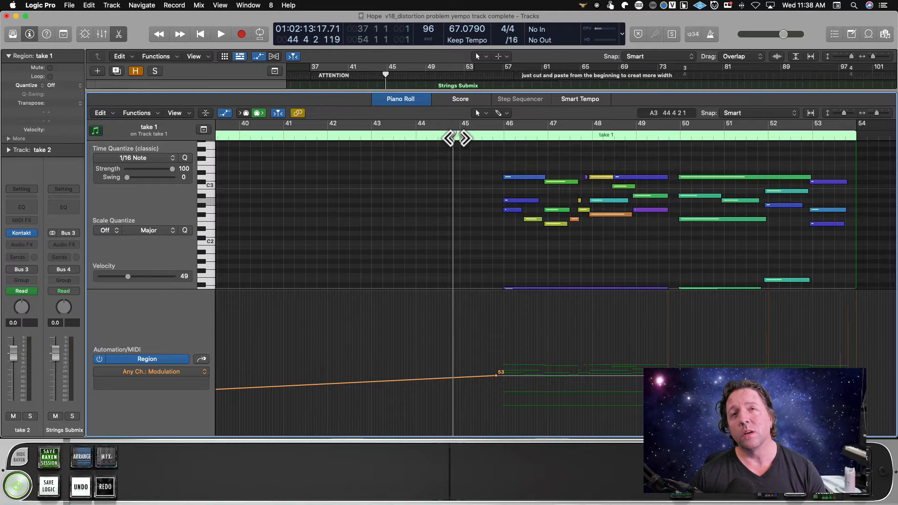
key("space")
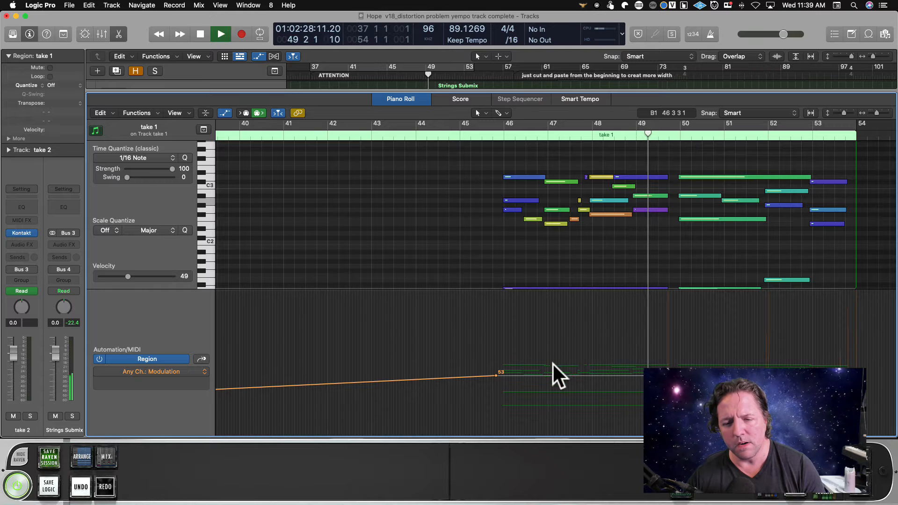
key("space")
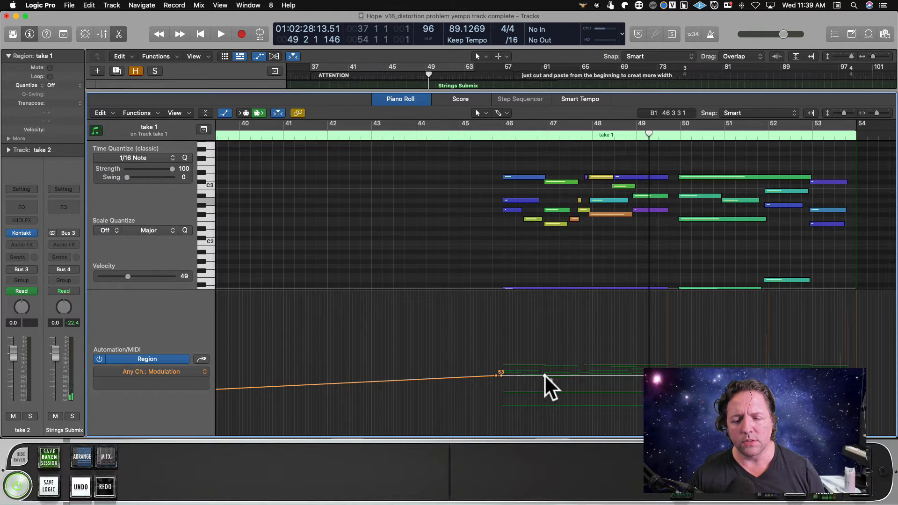
Shape two curved modulation swells in take 1, rising to 98 before bar 47 and 90 before bar 48, falling back to 53 and 51.
left_click(545, 376)
left_click_drag(538, 374, 528, 360)
left_click(579, 375)
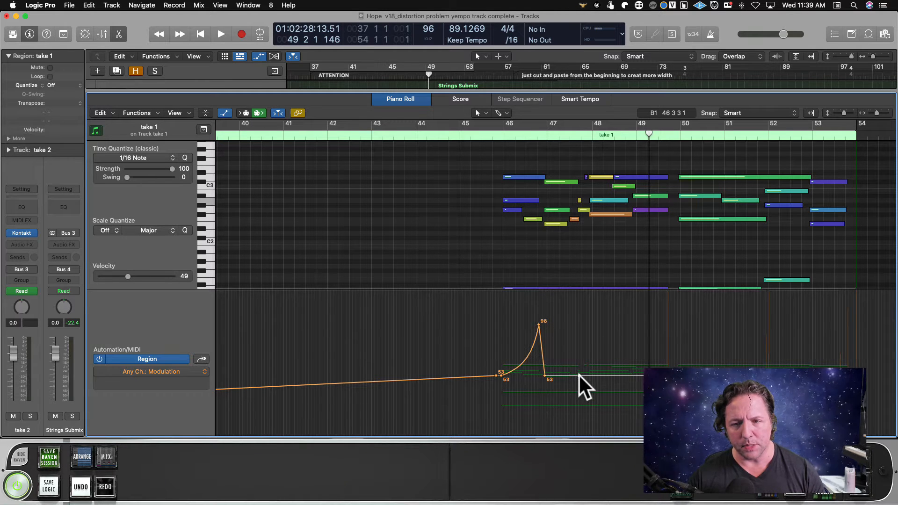
mouse_move(580, 375)
left_mouse_down()
mouse_move(584, 334)
mouse_move(571, 359)
mouse_move(582, 347)
mouse_move(591, 379)
left_mouse_up()
left_click(583, 376)
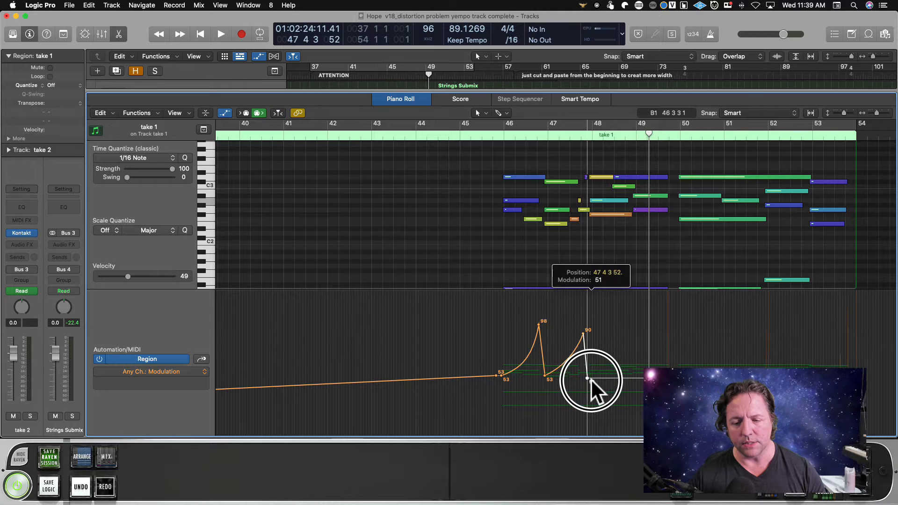
Play from mid bar 45 to check the swells and add a third curved modulation swell peaking at 90 in bar 48.
left_click(484, 136)
key("space")
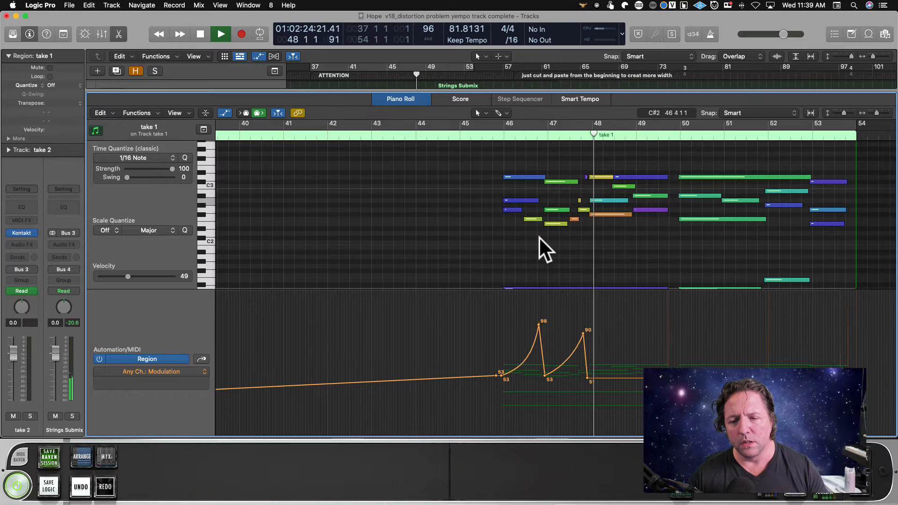
key("space")
left_click(625, 378)
left_click_drag(625, 378, 660, 373)
left_click_drag(604, 356, 638, 356)
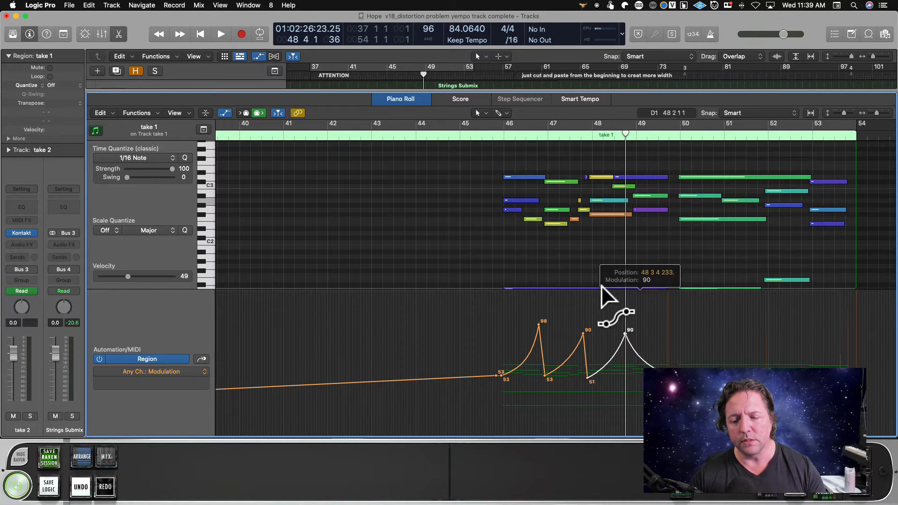
Play the three modulation swells from bar 45 to late bar 49 and stop playback.
left_click(491, 131)
key("space")
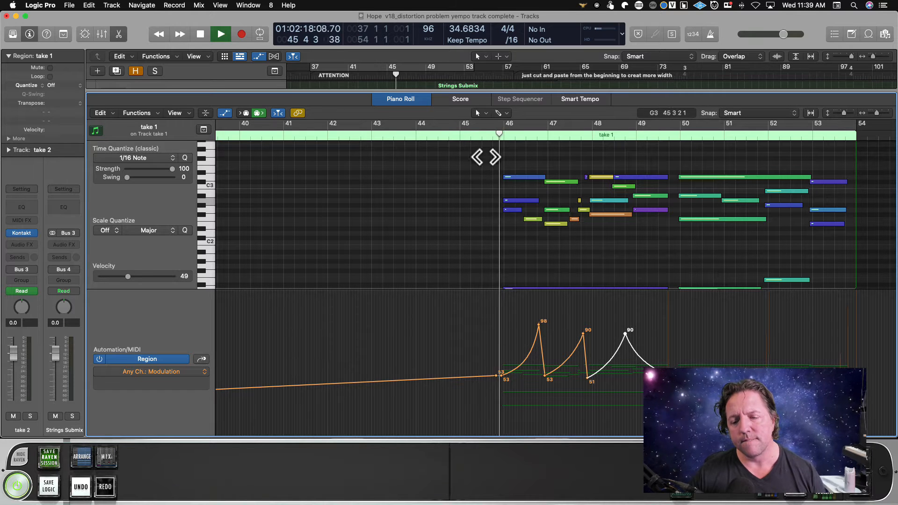
scroll(519, 242, "left", 1)
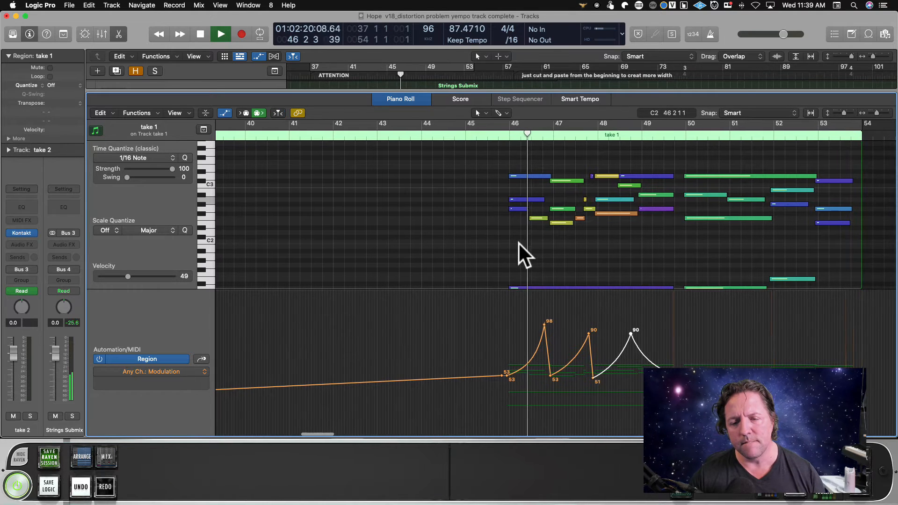
scroll(553, 252, "right", 1)
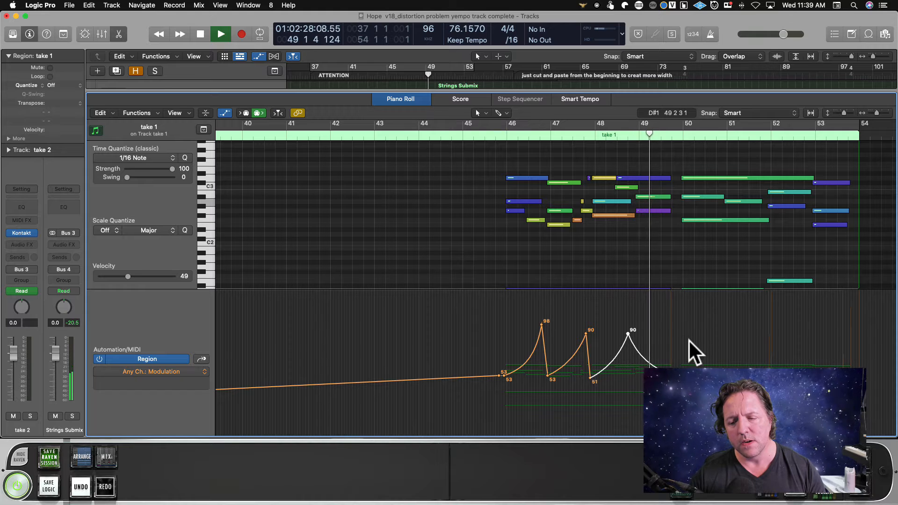
key("space")
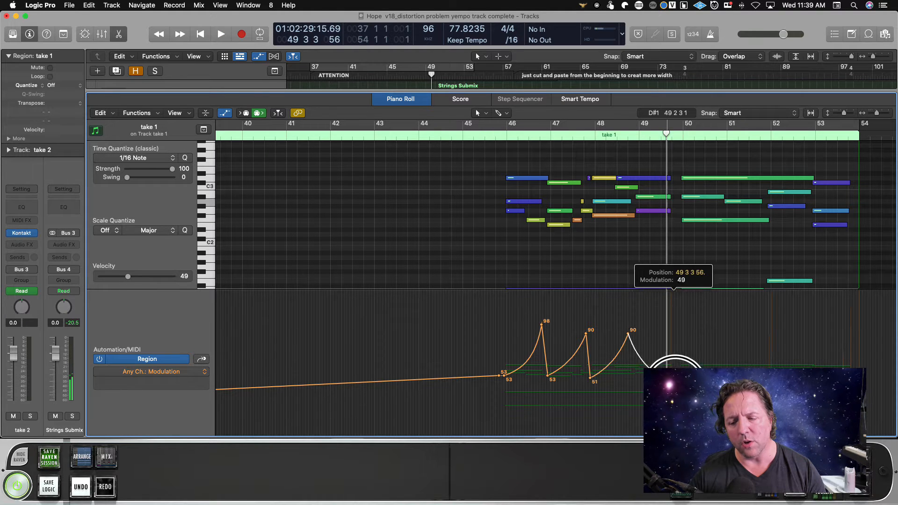
Lower take 1's modulation to 10 late in bar 49, hold it at 11 before bar 50, and raise it to 107 in bar 50.
double_click(581, 135)
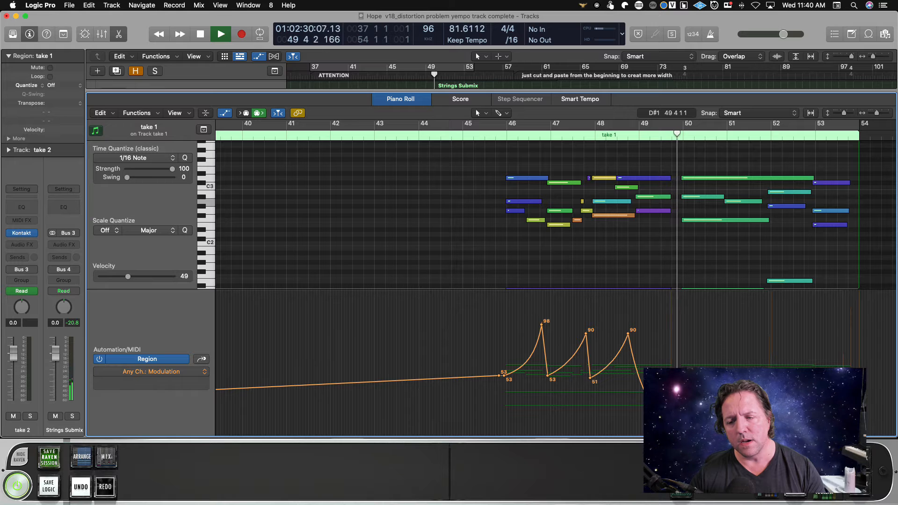
key("space")
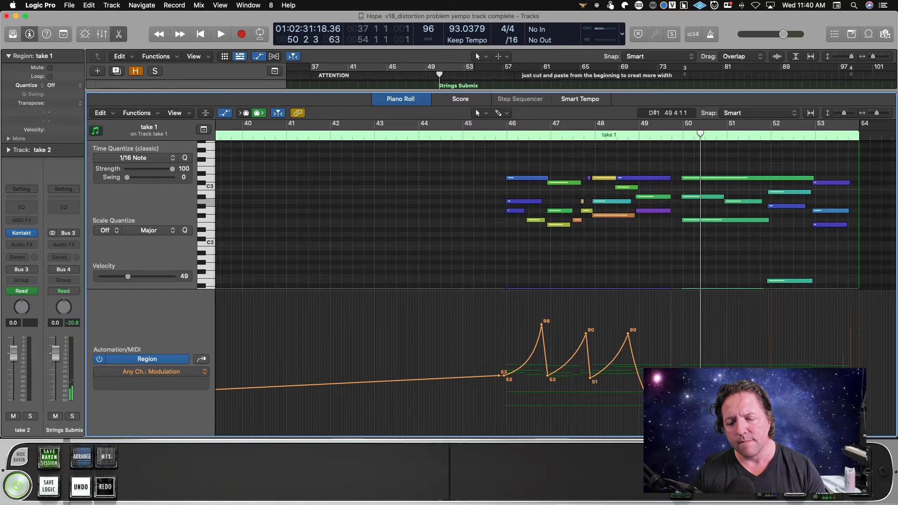
left_click_drag(704, 387, 703, 314)
left_click_drag(675, 402, 681, 424)
scroll(587, 217, "right", 2)
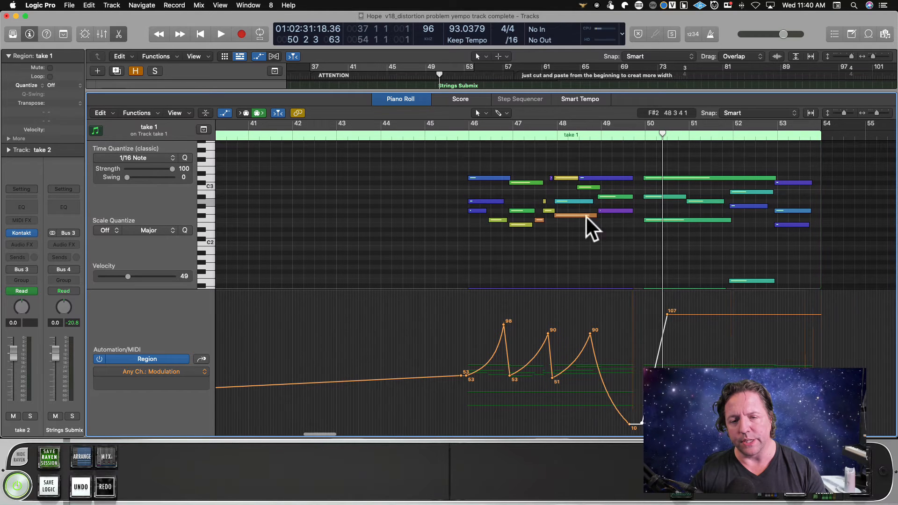
Play from bar 45 to bar 51 and drop the modulation after the bar 50 peak to 15 in bar 51.
left_click(445, 131)
key("space")
scroll(548, 235, "right", 5)
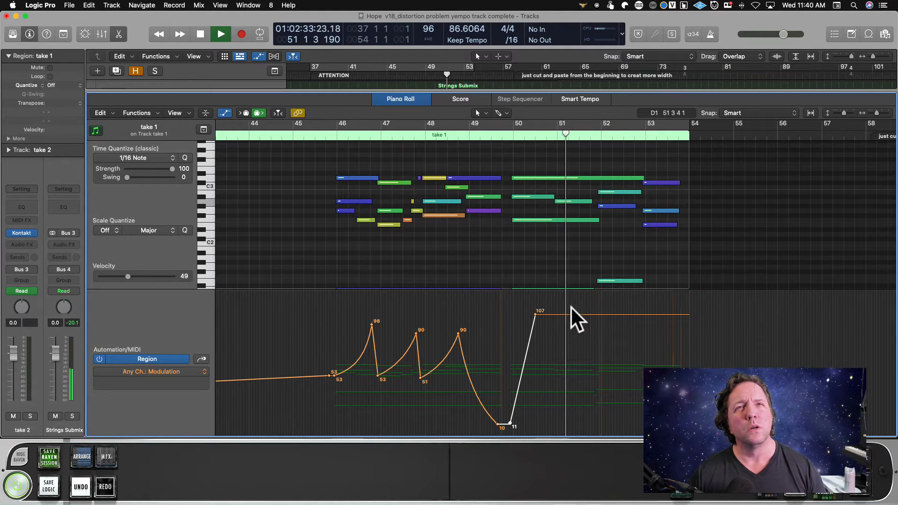
key("space")
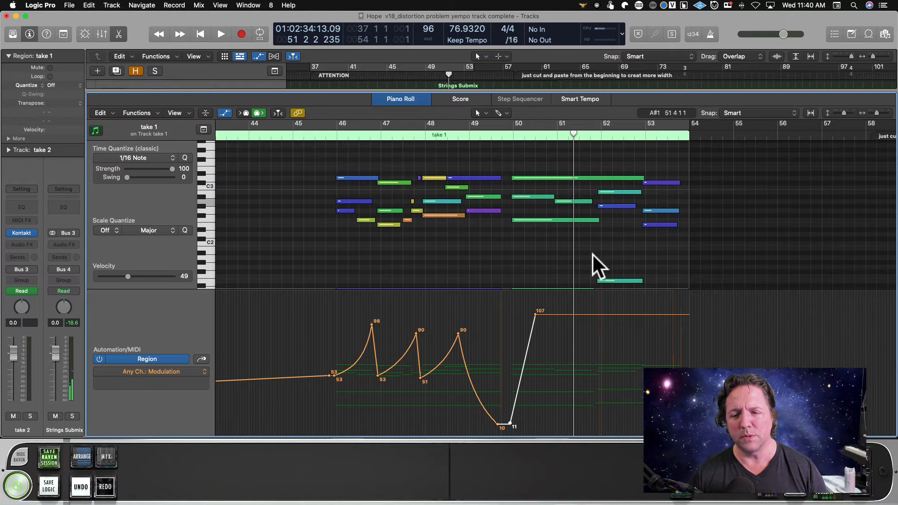
left_click_drag(584, 315, 578, 420)
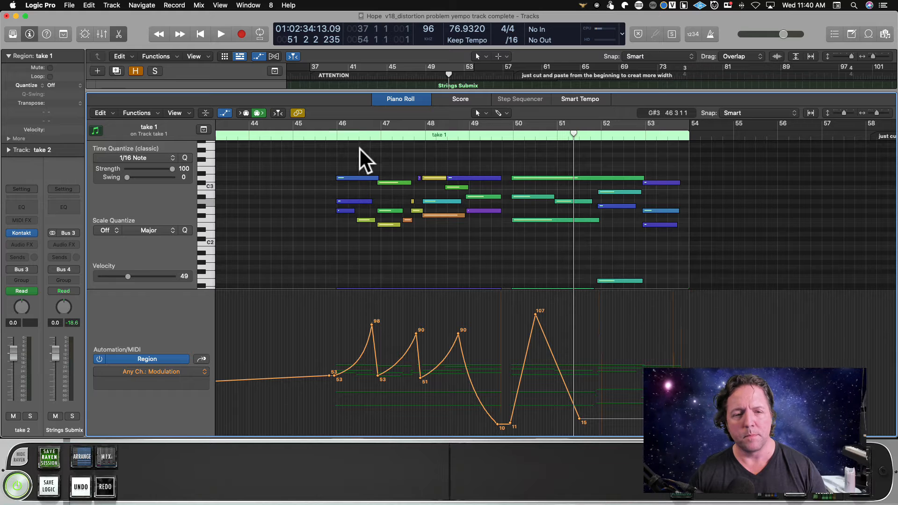
Play the reshaped take 1 modulation through bar 51, stop playback and close the Piano Roll.
left_click(333, 134)
key("space")
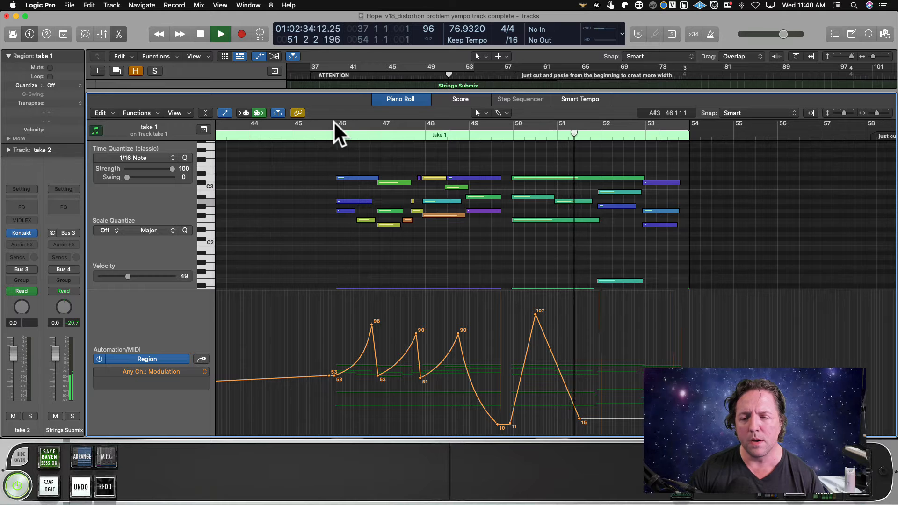
key("space")
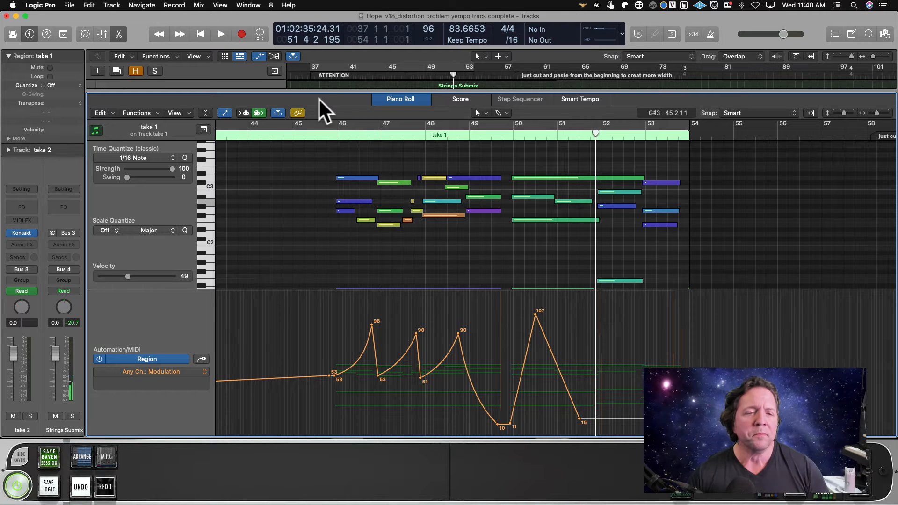
double_click(328, 90)
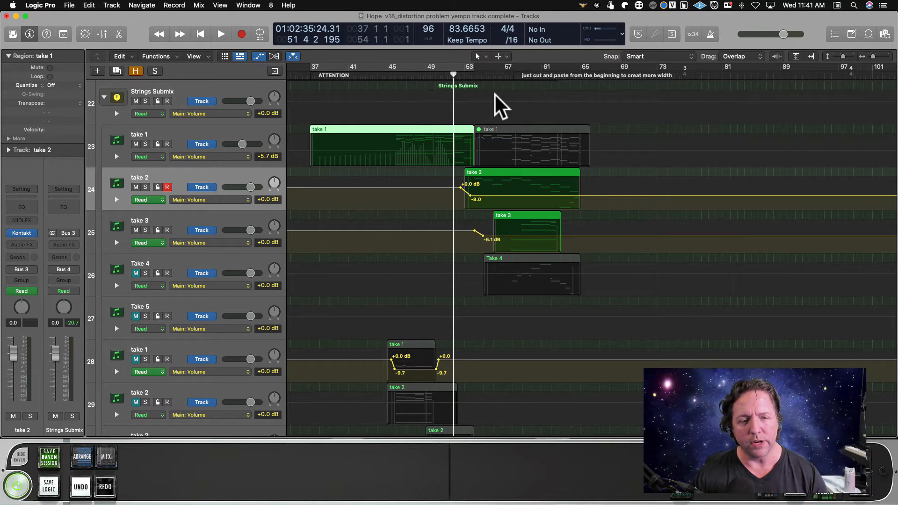
Select the Take 5 track and play the transition from take 1 into take 2, from bar 51 to bar 54.
key("space")
left_click(212, 309)
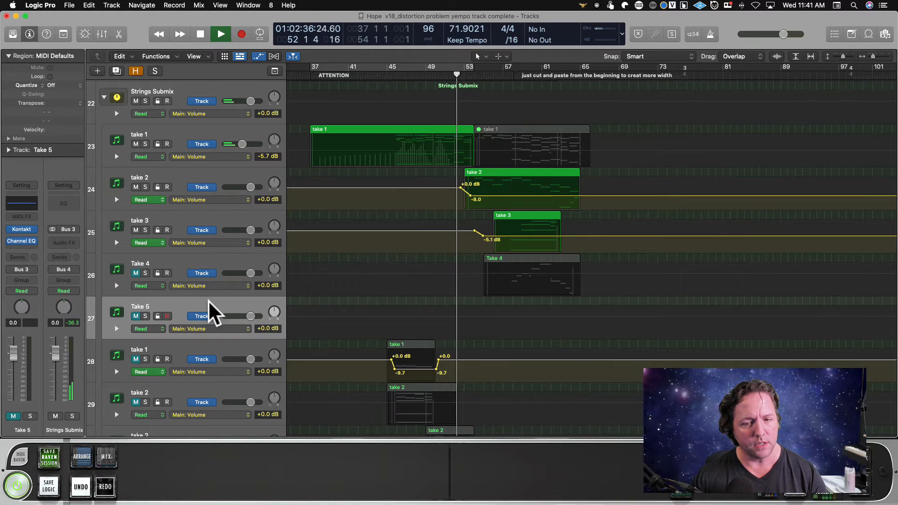
scroll(201, 298, "left", 1)
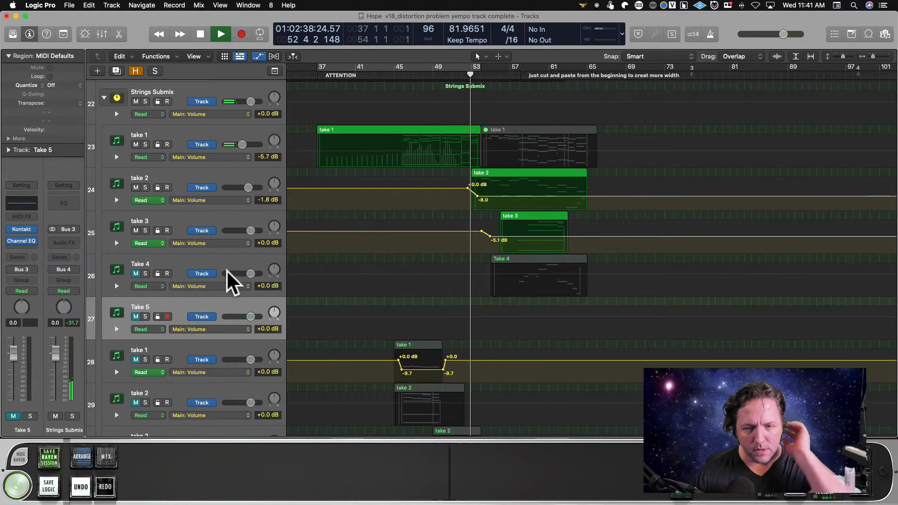
scroll(313, 269, "down", 1)
scroll(318, 271, "up", 1)
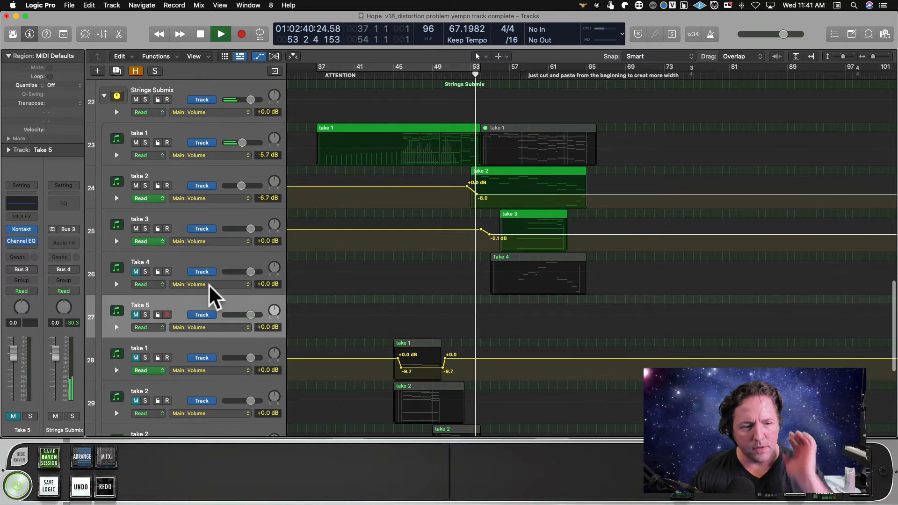
scroll(494, 240, "left", 1)
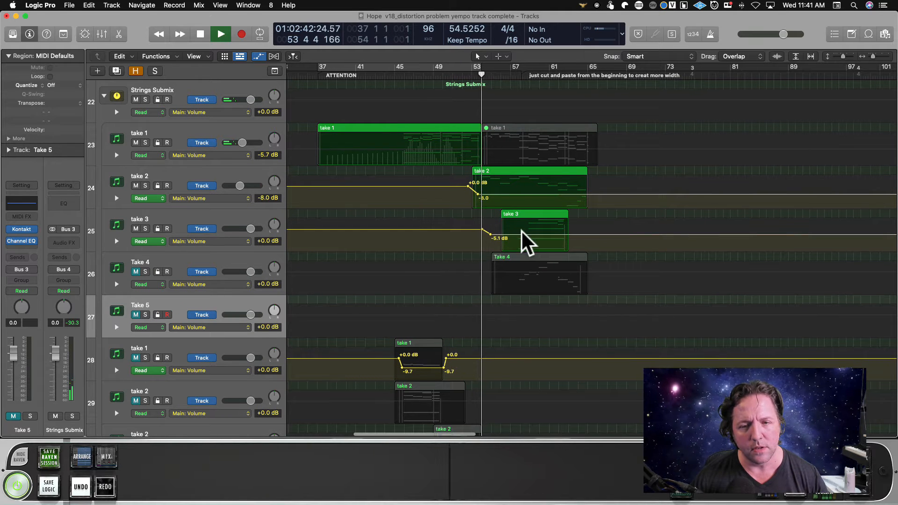
Open the take 2 region in the Piano Roll and shrink the editor so tracks 23 and 24 show above it.
left_click(506, 177)
double_click(506, 173)
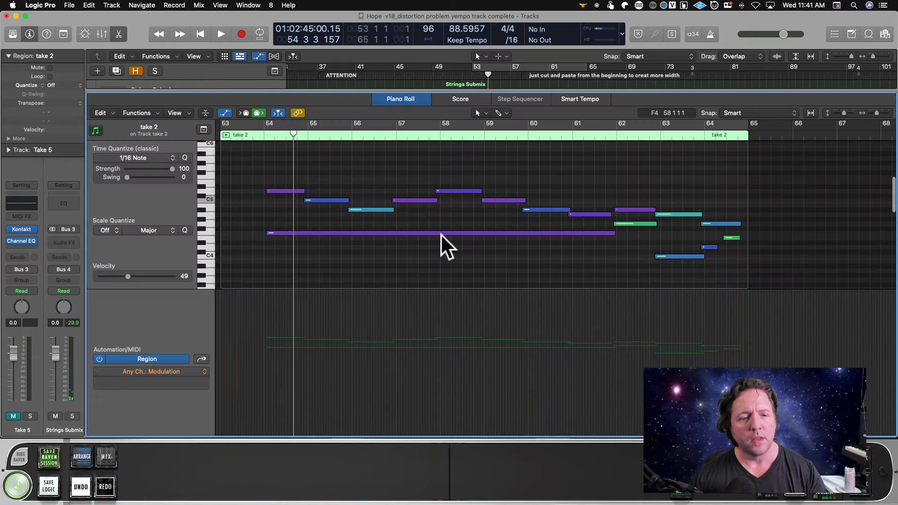
scroll(414, 229, "left", 3)
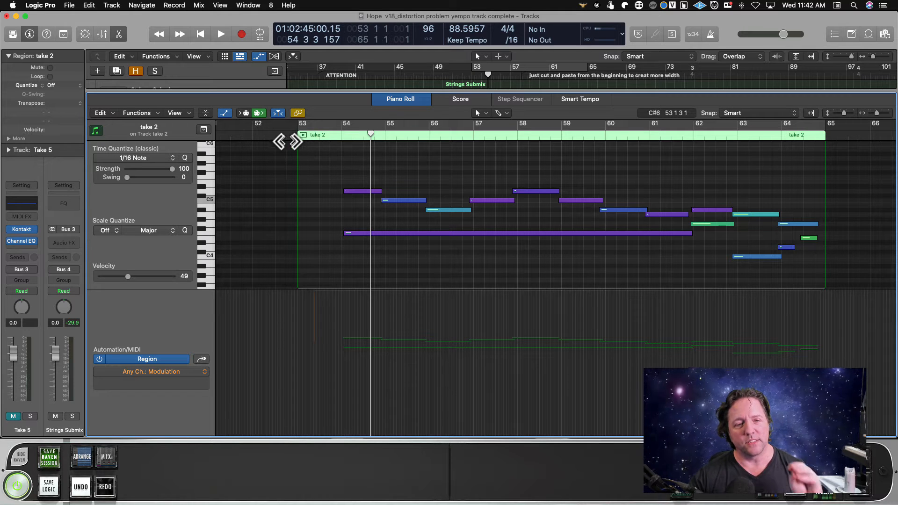
scroll(329, 345, "up", 1)
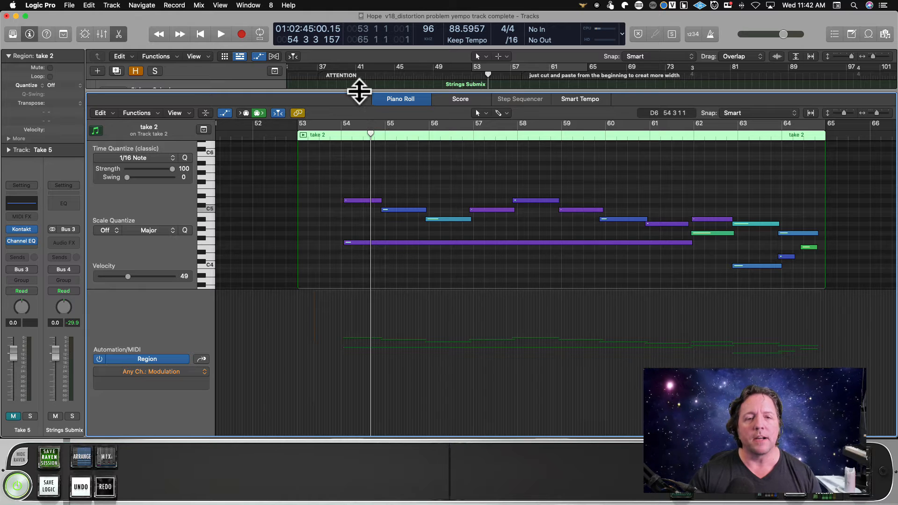
left_click_drag(359, 91, 356, 153)
scroll(436, 124, "down", 5)
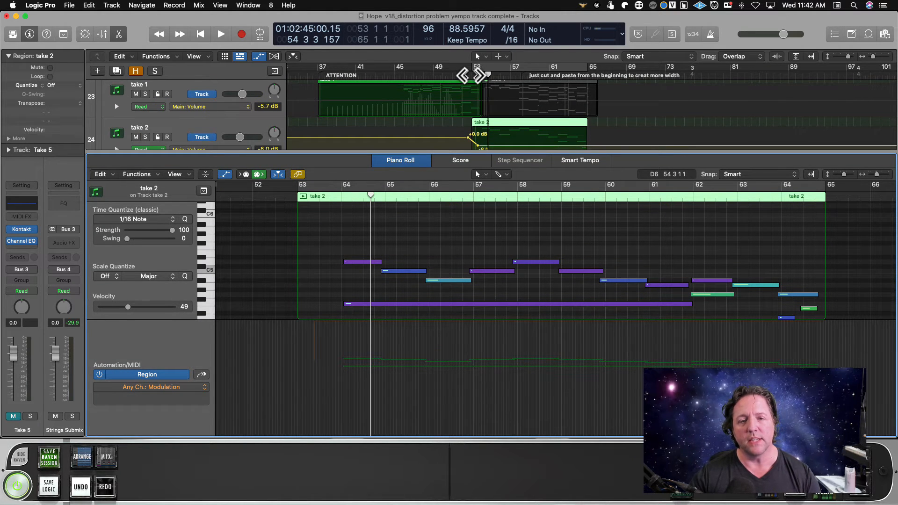
Play take 2 from about bar 52 to bar 56, stop, and move the A#4 note at bar 56 up to D5.
left_click(469, 76)
key("space")
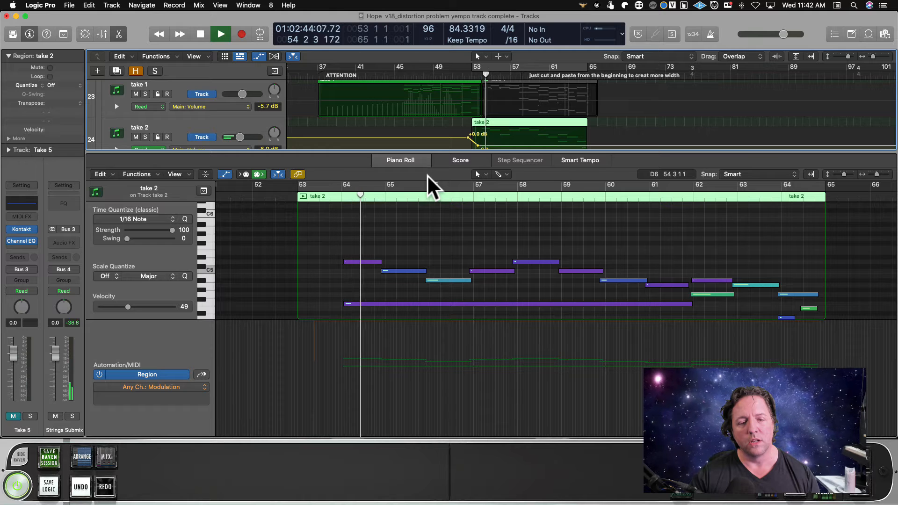
key("space")
left_click(447, 280)
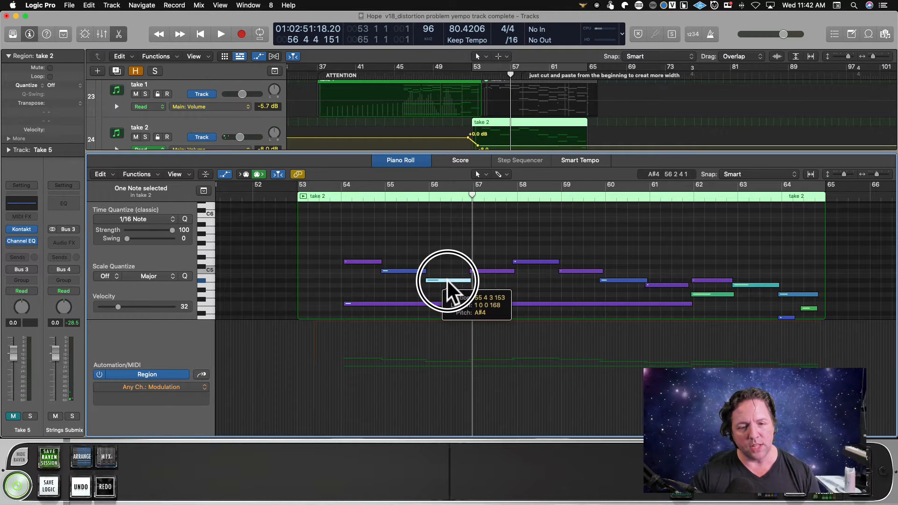
left_click_drag(447, 281, 451, 264)
Play take 2 from bar 53 to bar 57 and add modulation starting at 62 and dropping to 49 just before bar 54.
left_click(331, 196)
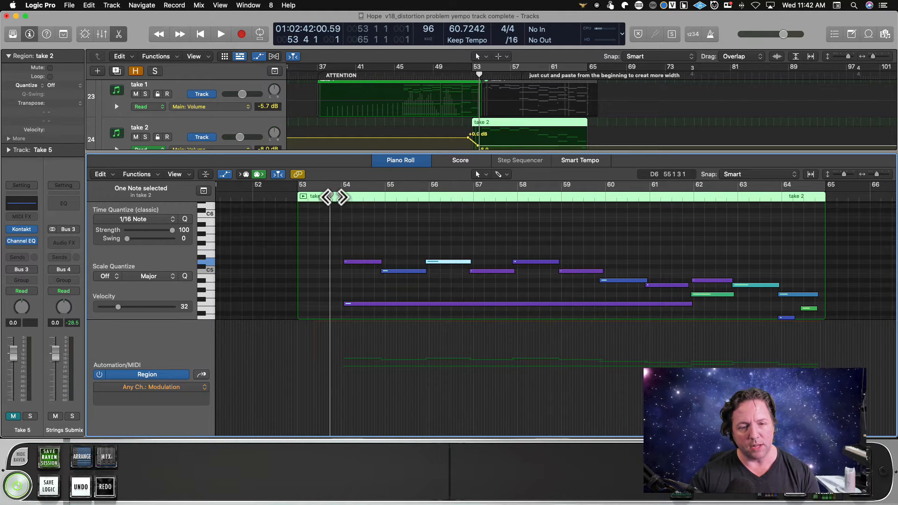
key("space")
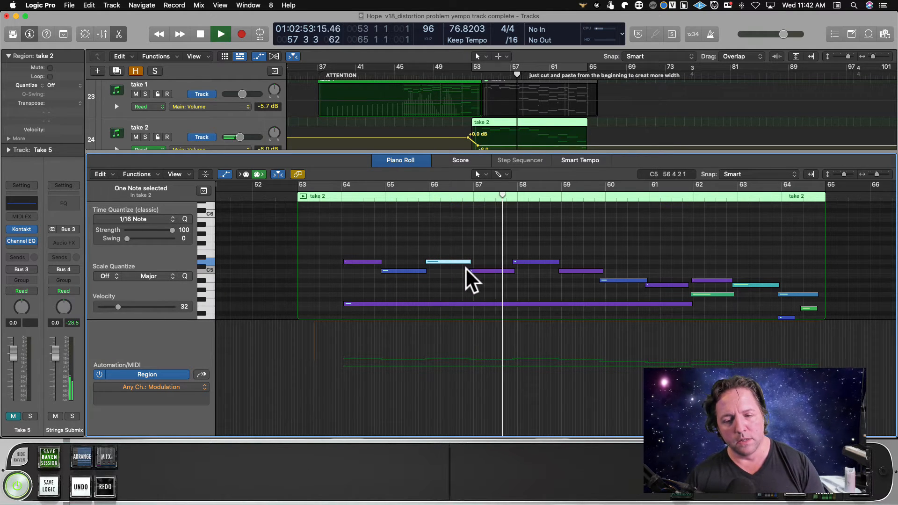
key("space")
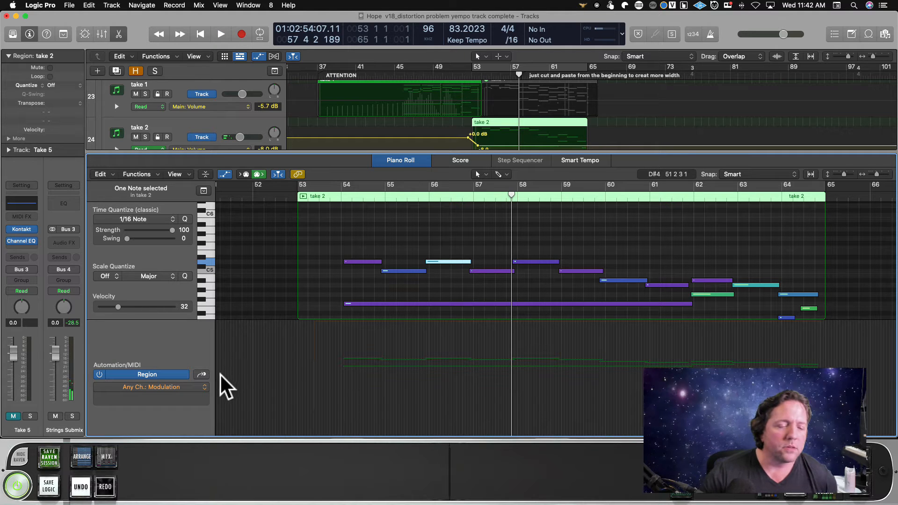
left_click(325, 387)
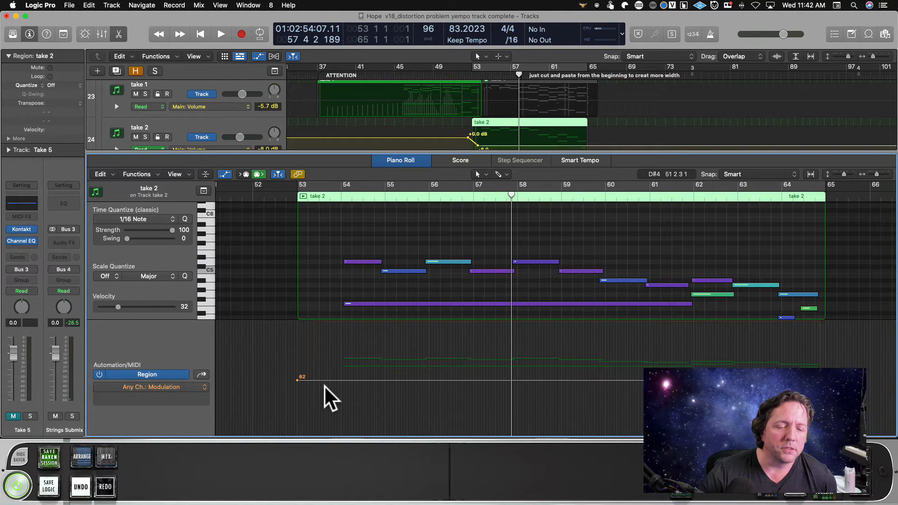
mouse_move(347, 392)
left_mouse_down()
mouse_move(373, 405)
mouse_move(363, 412)
mouse_move(371, 405)
mouse_move(339, 381)
mouse_move(349, 398)
left_mouse_up()
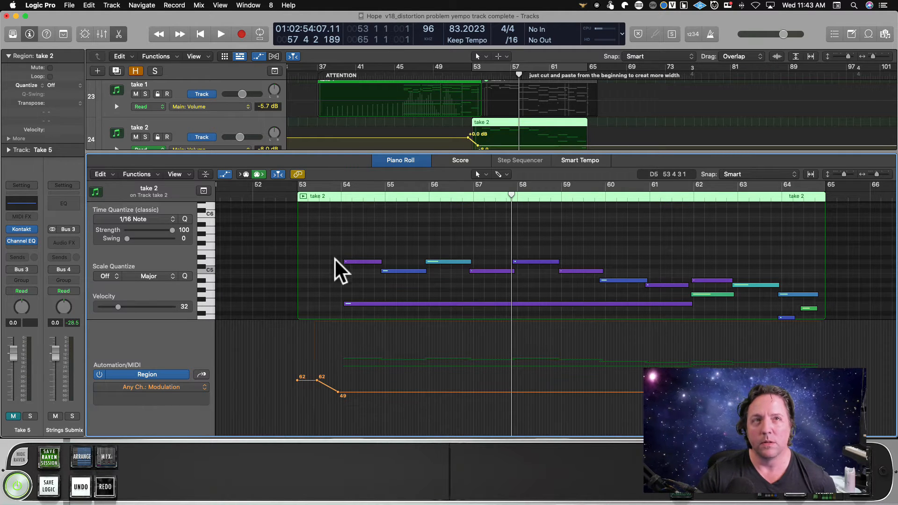
Play take 2 from just before bar 53 to bar 56 and lower its modulation to 47 just before bar 54.
left_click(285, 193)
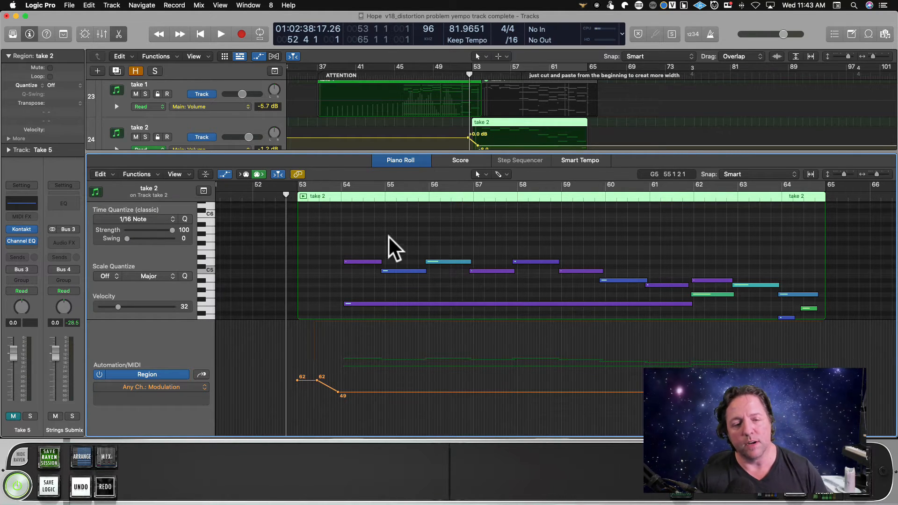
key("space")
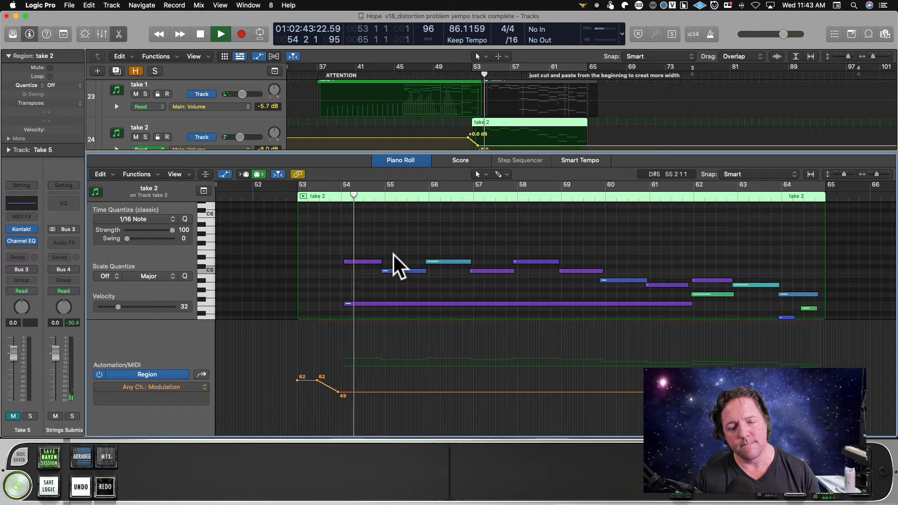
left_click(345, 392)
left_click_drag(345, 392, 346, 398)
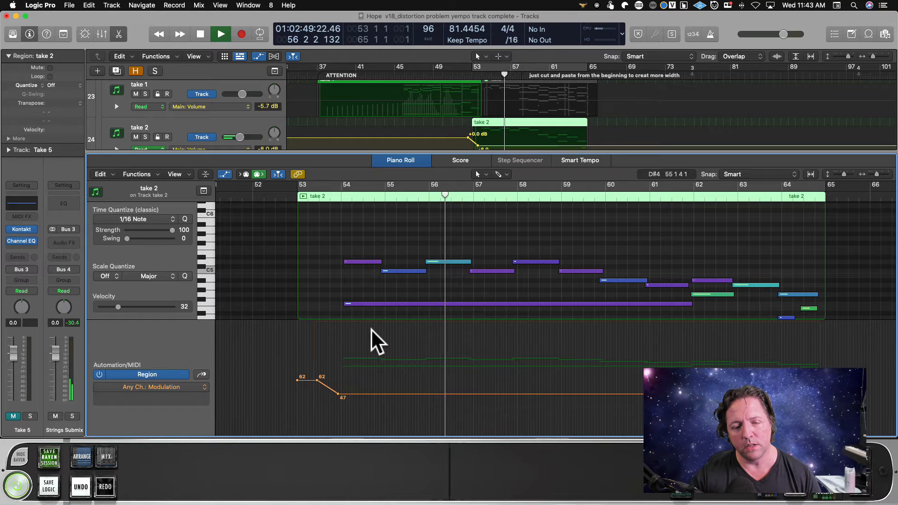
key("space")
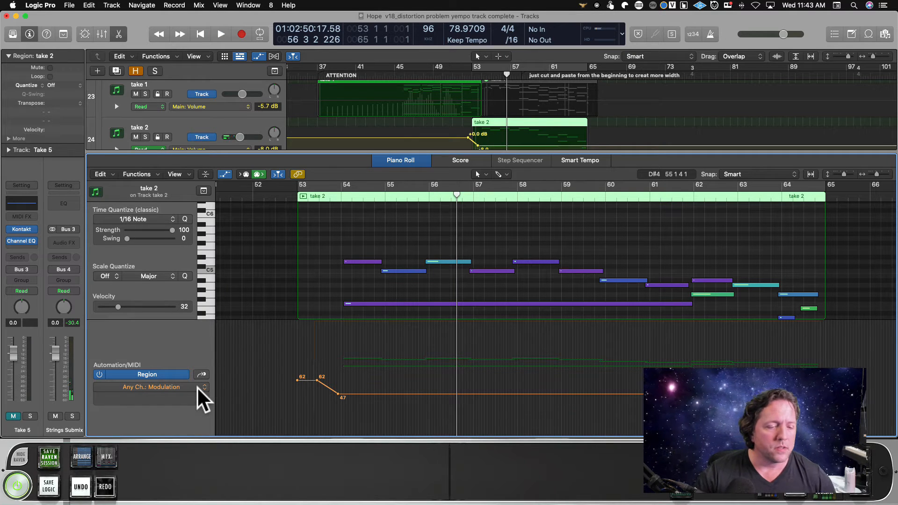
Show Breath (controller 2) in the take 2 automation lane and draw it at 118, rising to 125 just before bar 54.
left_click(200, 384)
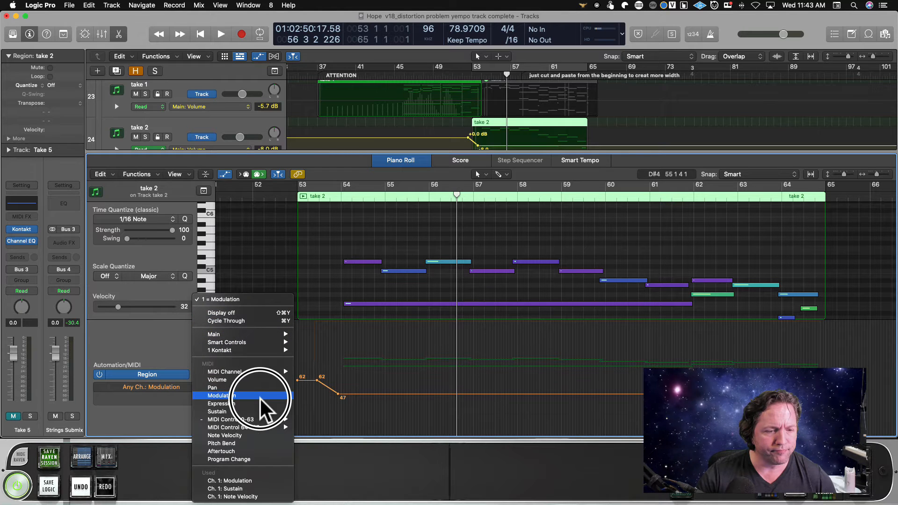
mouse_move(260, 420)
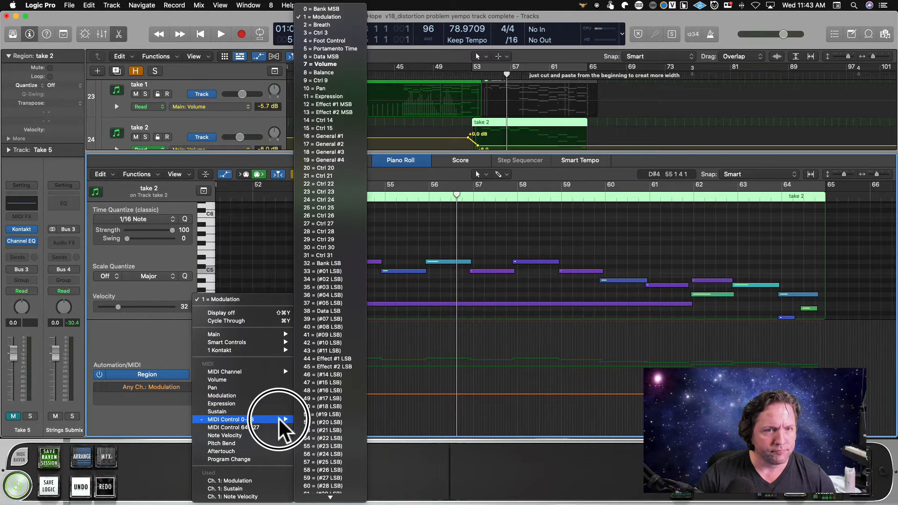
left_click(318, 25)
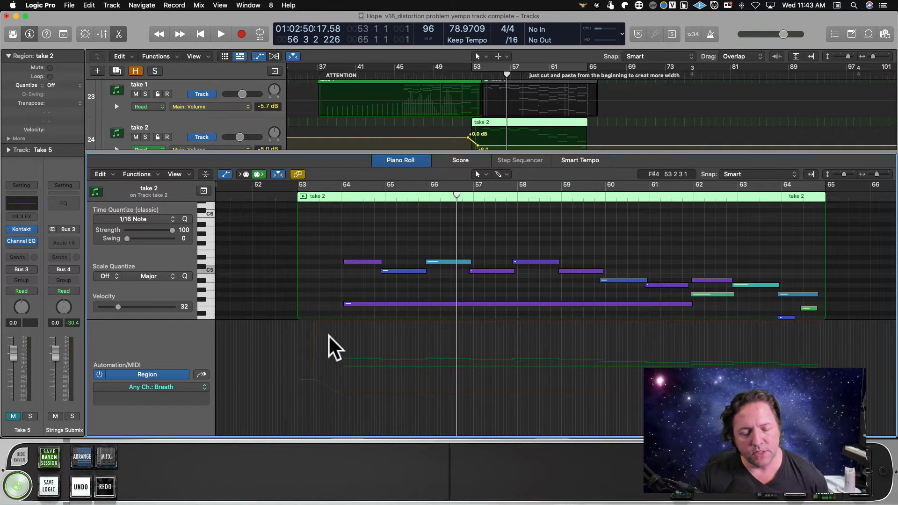
left_click(336, 330)
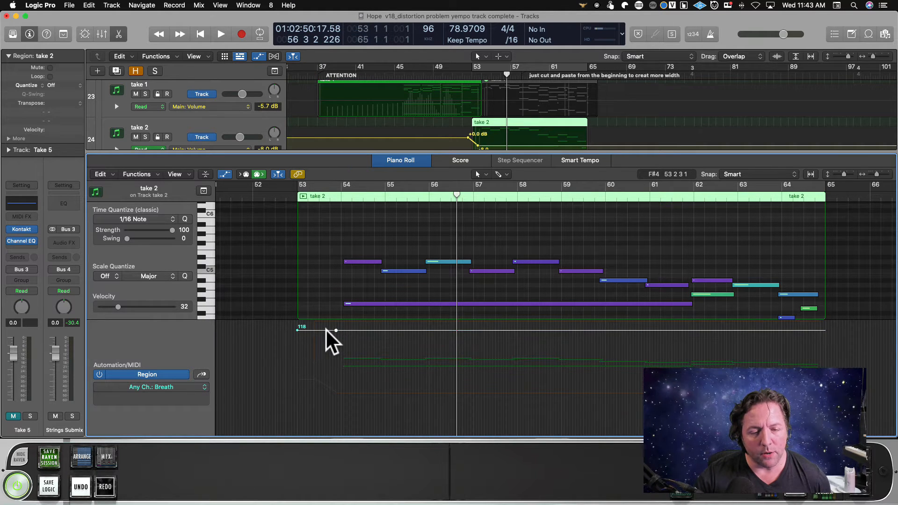
left_click_drag(344, 331, 362, 320)
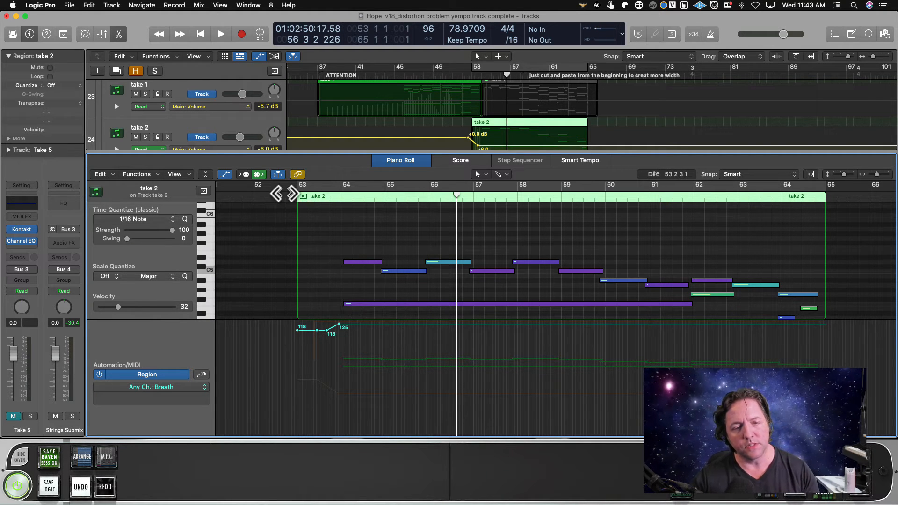
Play take 2 from just before bar 53 to about bar 57, adding Breath points at 125 near bars 55 and 56.
left_click(285, 194)
key("space")
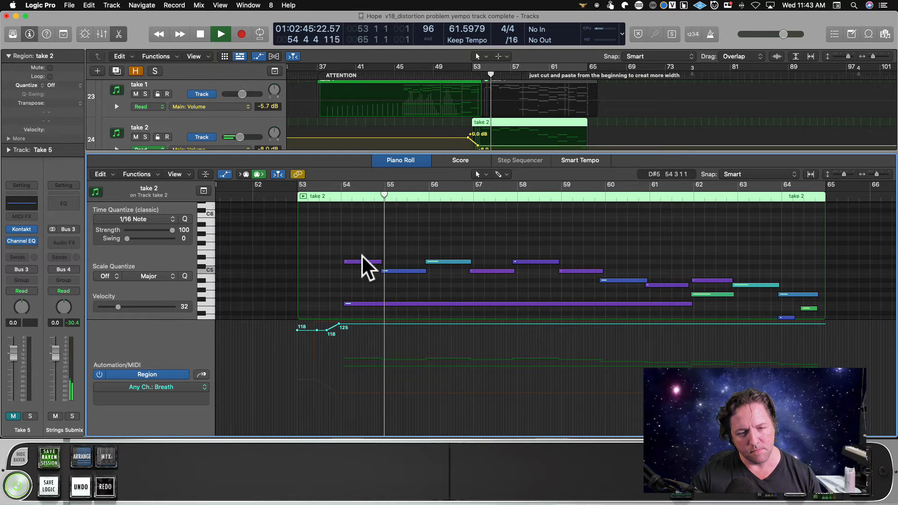
left_click(383, 324)
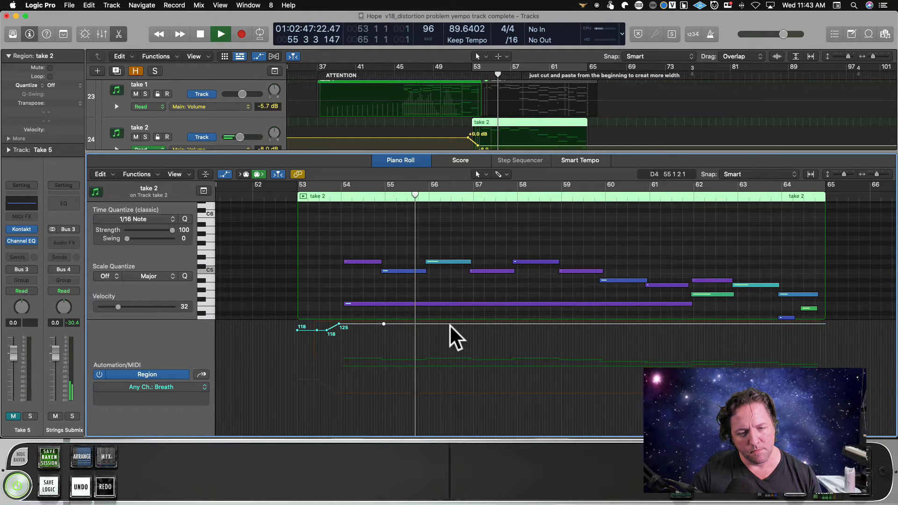
left_click(451, 324)
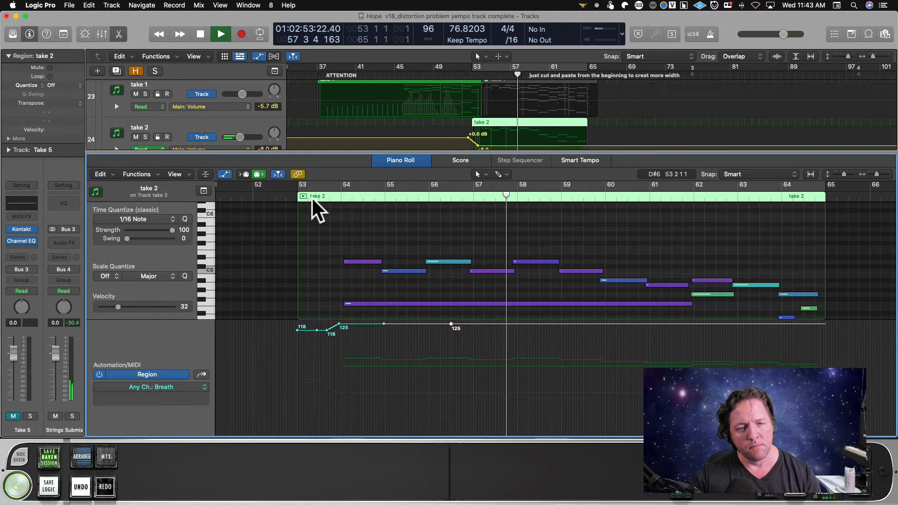
key("space")
Drop the Breath curve to 0 from just before bar 54 onward and replay the opening bars of take 2.
left_click_drag(372, 324, 387, 452)
left_click_drag(517, 323, 531, 451)
key("space")
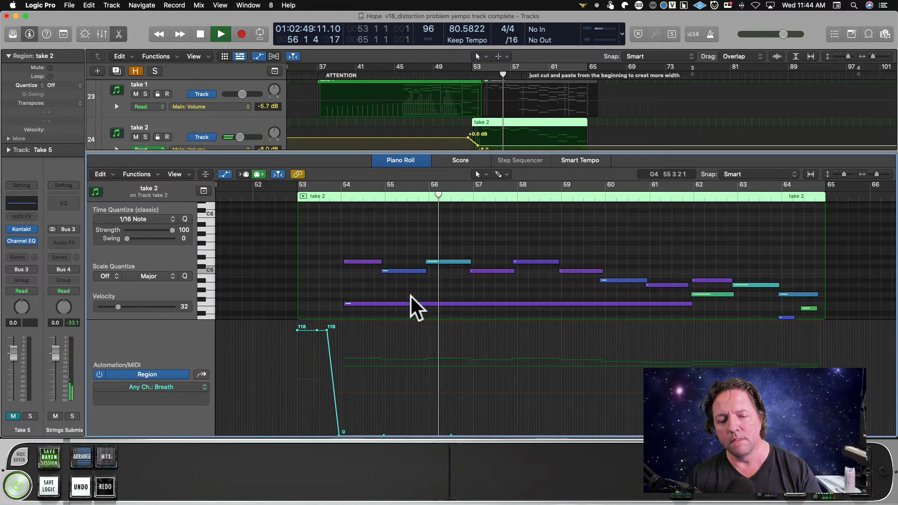
key("space")
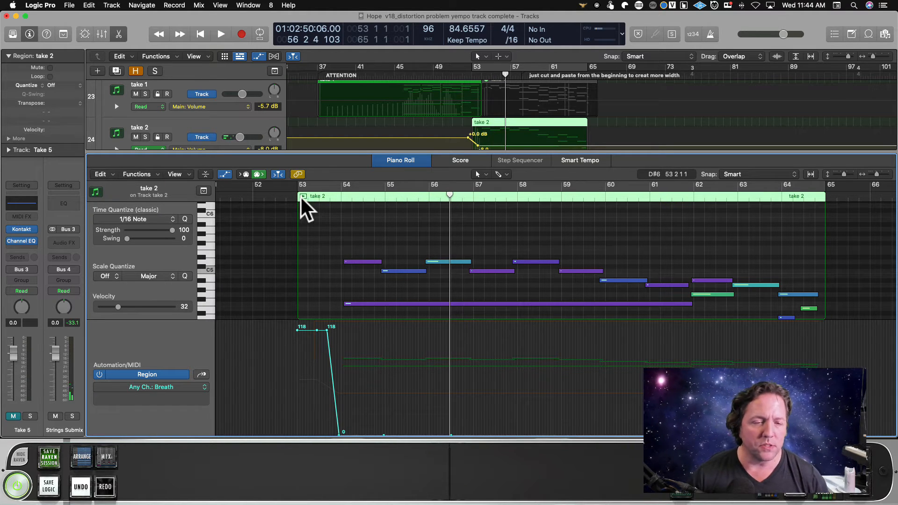
left_click(301, 196)
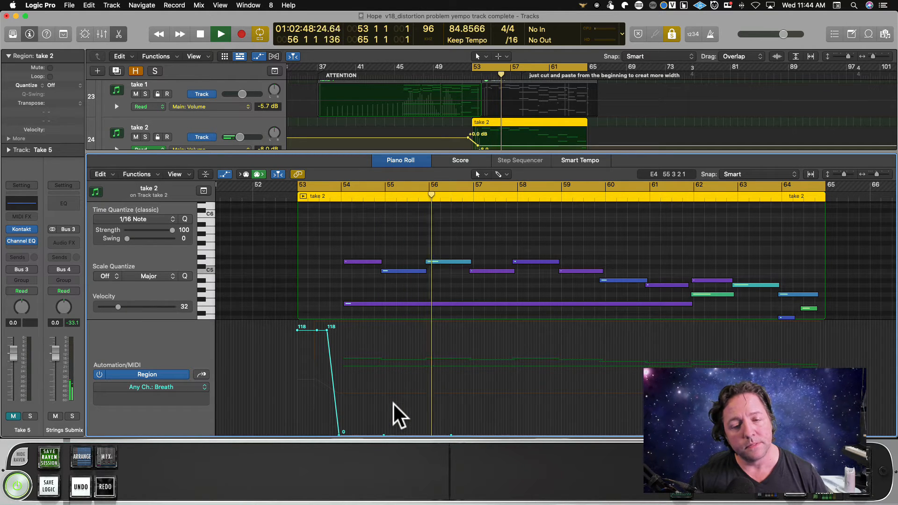
scroll(395, 415, "up", 1)
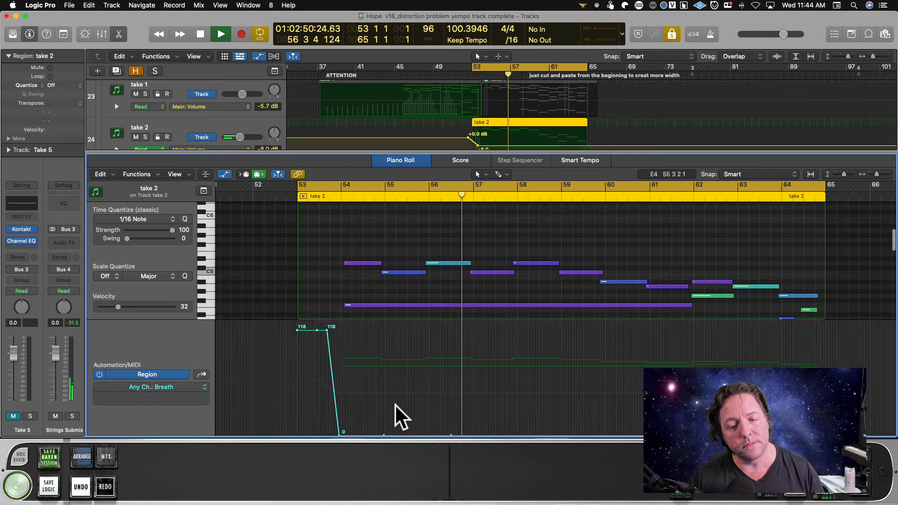
scroll(396, 405, "up", 3)
scroll(387, 290, "down", 6)
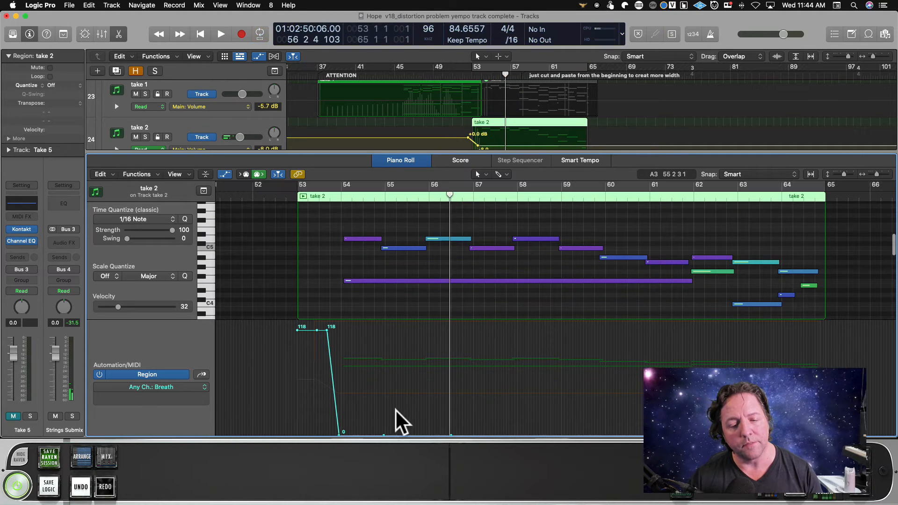
Raise the Breath curve to 127 from before bar 54 onward and replay take 2 up to about bar 56.
left_click_drag(357, 434, 557, 322)
left_click_drag(326, 330, 327, 321)
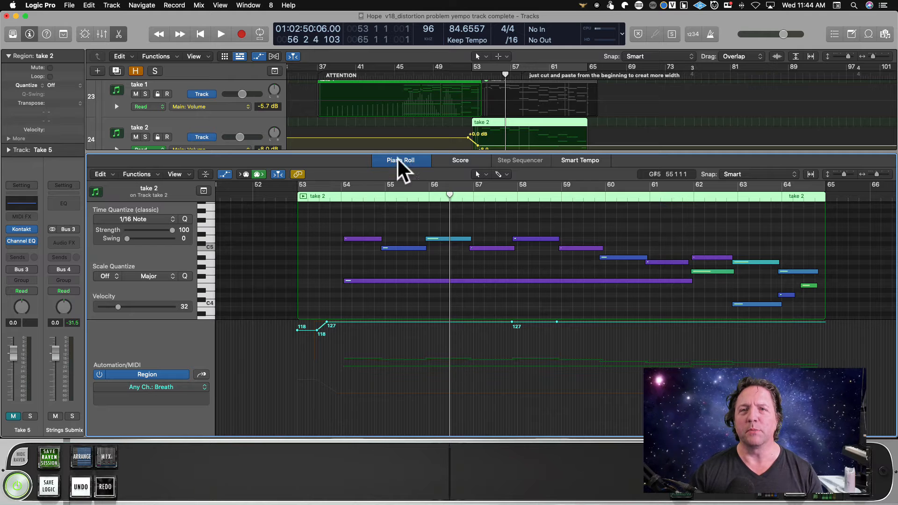
left_click(322, 194)
key("space")
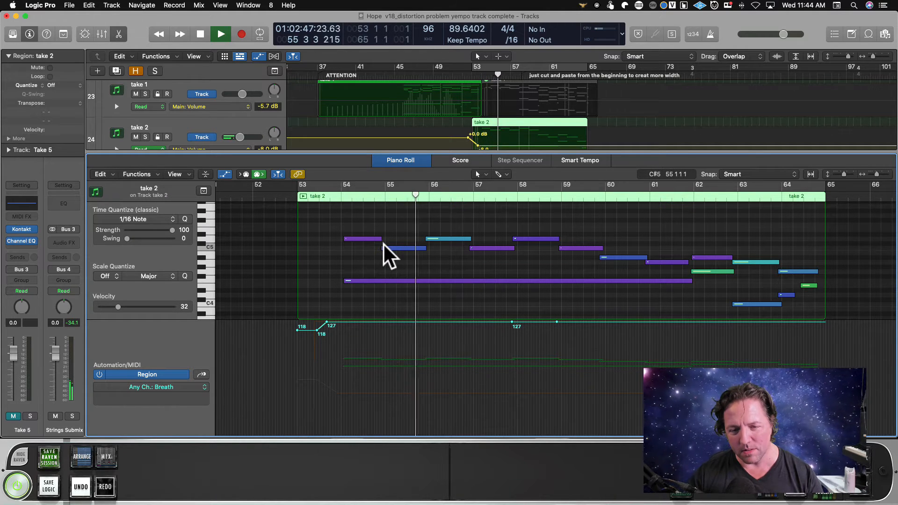
key("space")
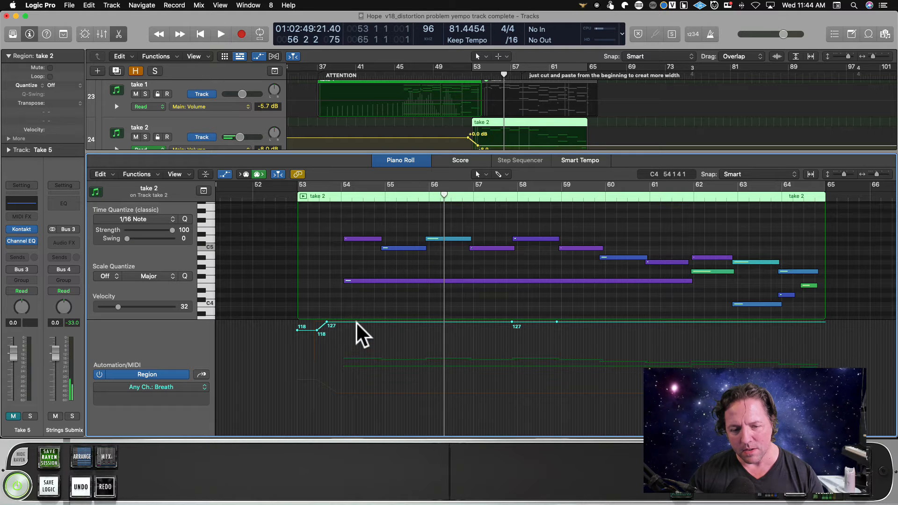
left_click_drag(356, 322, 360, 286)
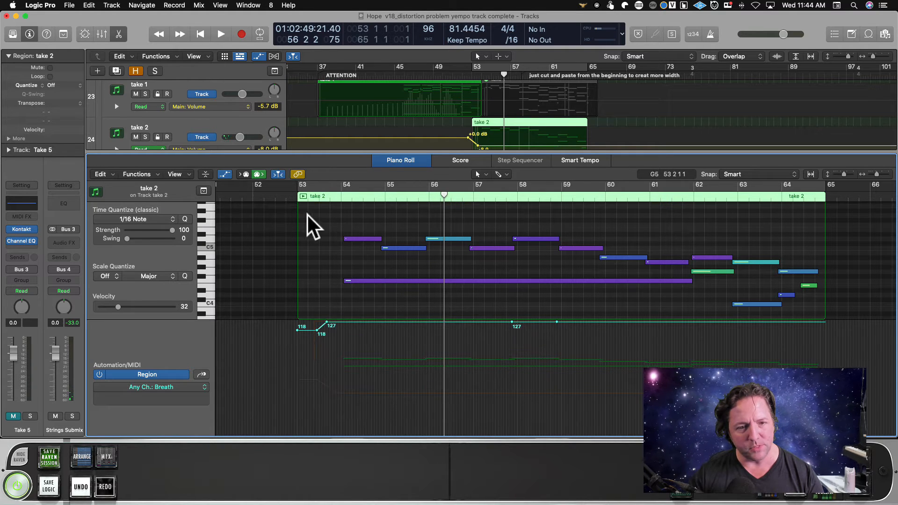
left_click(303, 197)
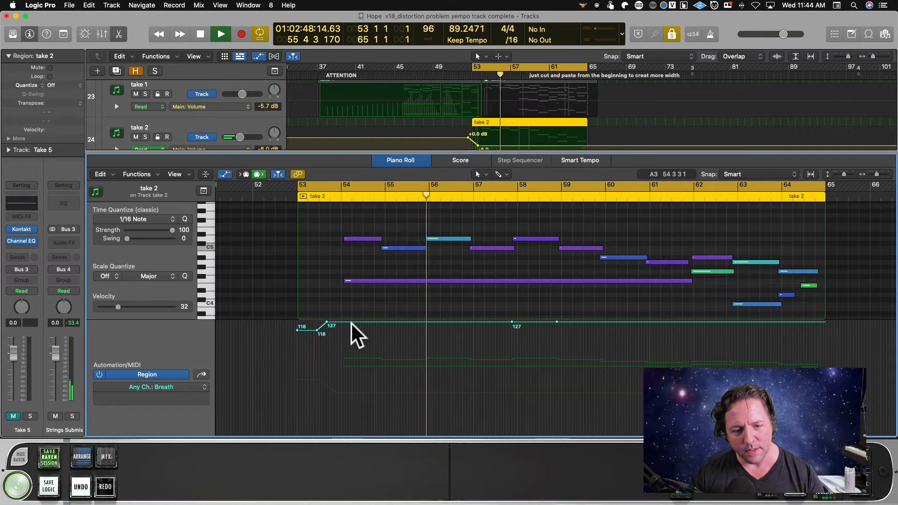
key("space")
key("c")
Drop Breath to 0 from before bar 54 to about bar 58, then replay the first notes of take 2.
left_click_drag(350, 321, 339, 474)
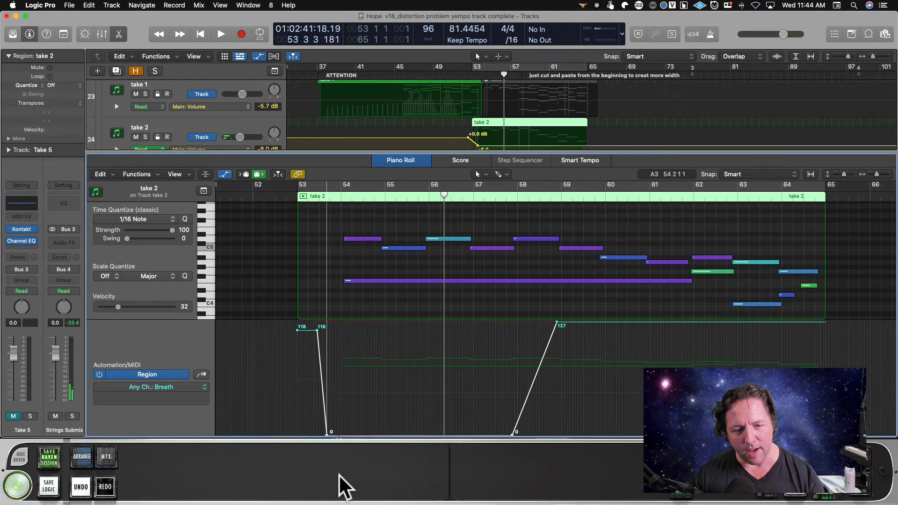
left_click(339, 196)
key("space")
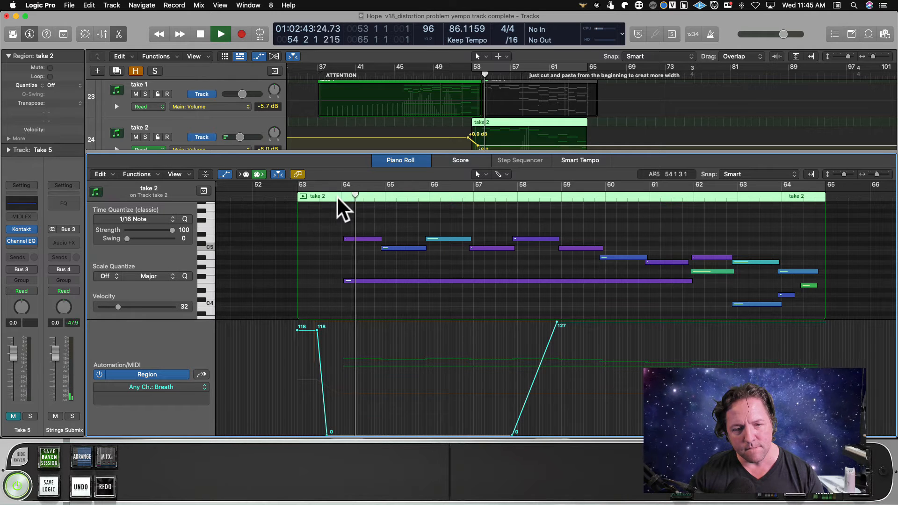
left_click(304, 194)
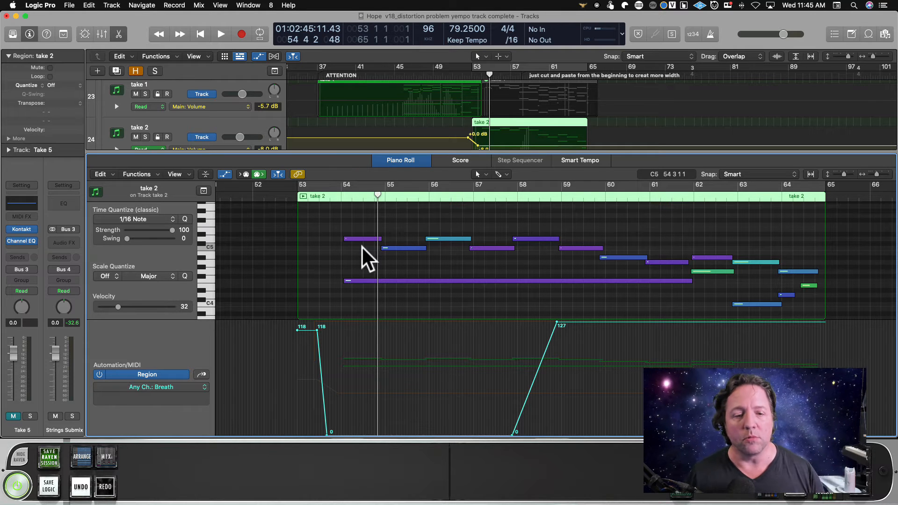
left_click(326, 192)
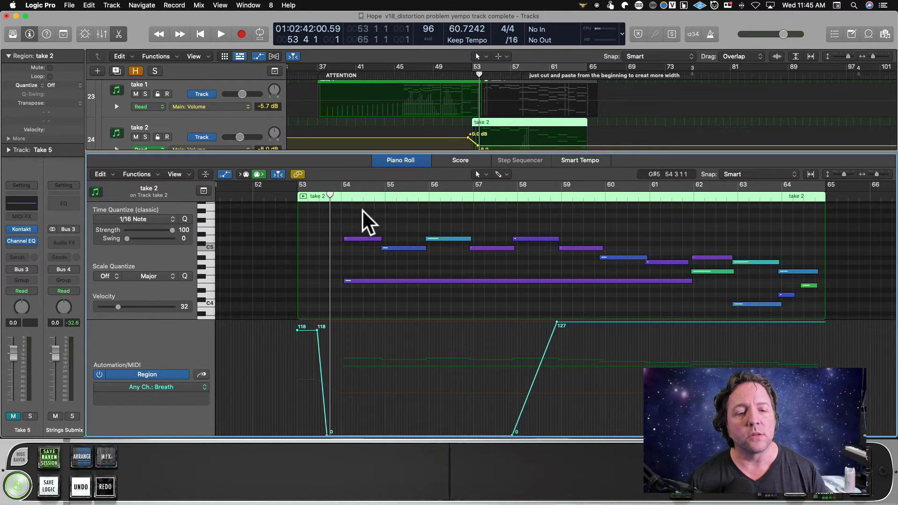
key("space")
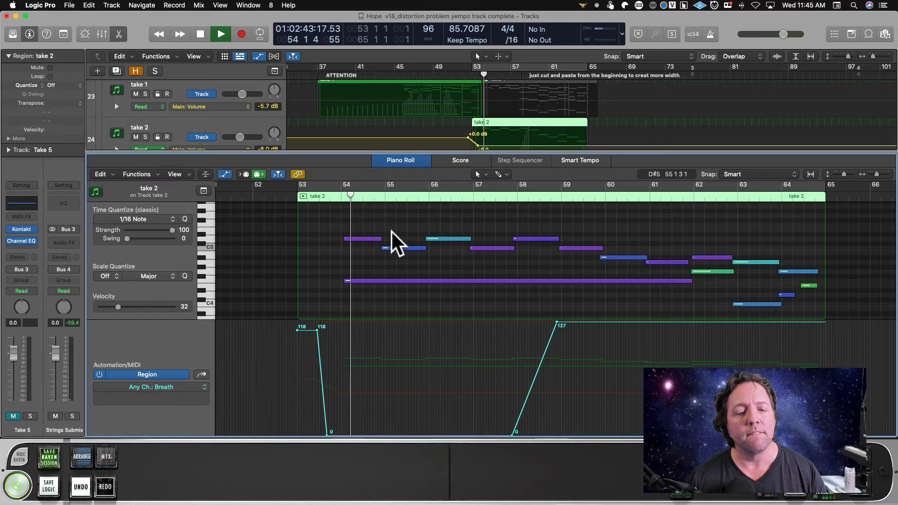
key("space")
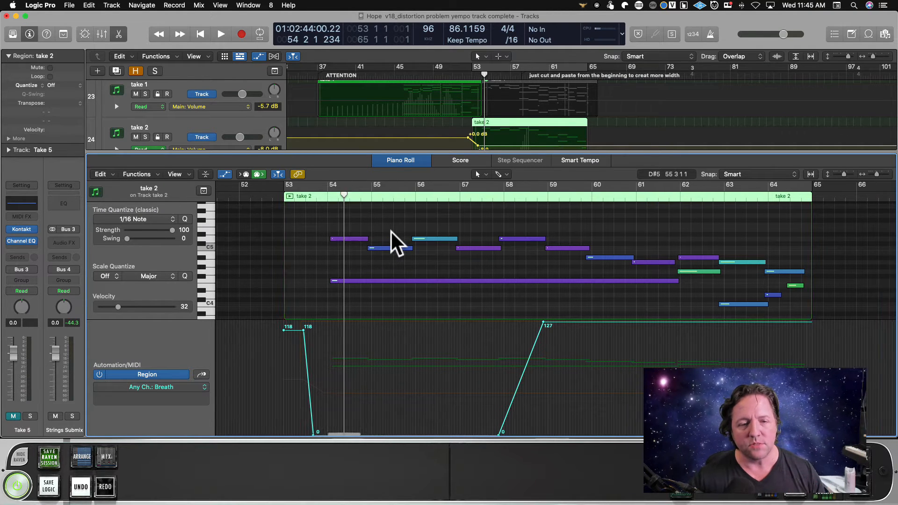
Play from bar 53 to bar 64, closing the Piano Roll and unmuting the Take 4 and Take 5 tracks during playback.
scroll(391, 231, "right", 1)
left_click(310, 195)
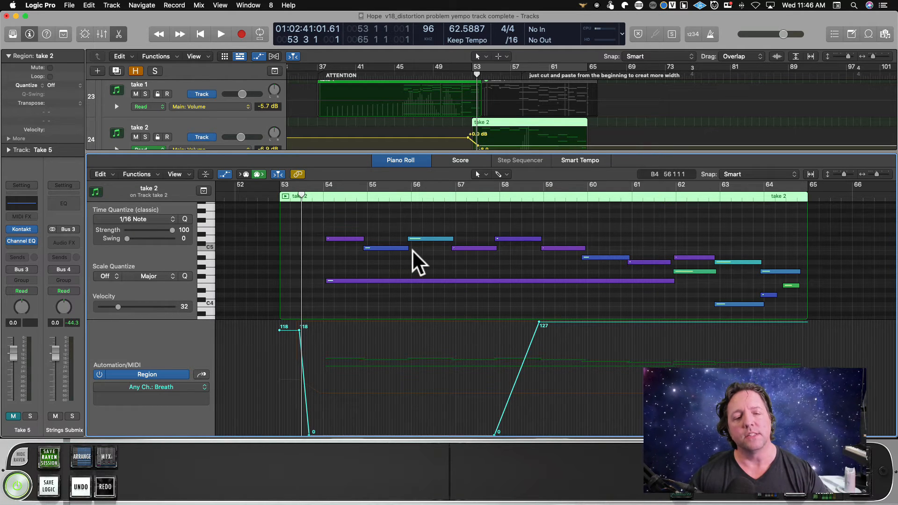
key("space")
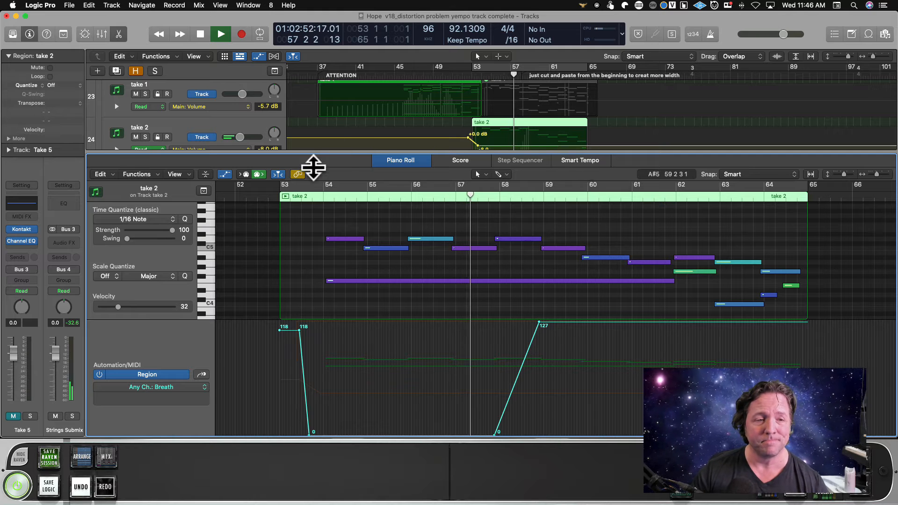
key("e")
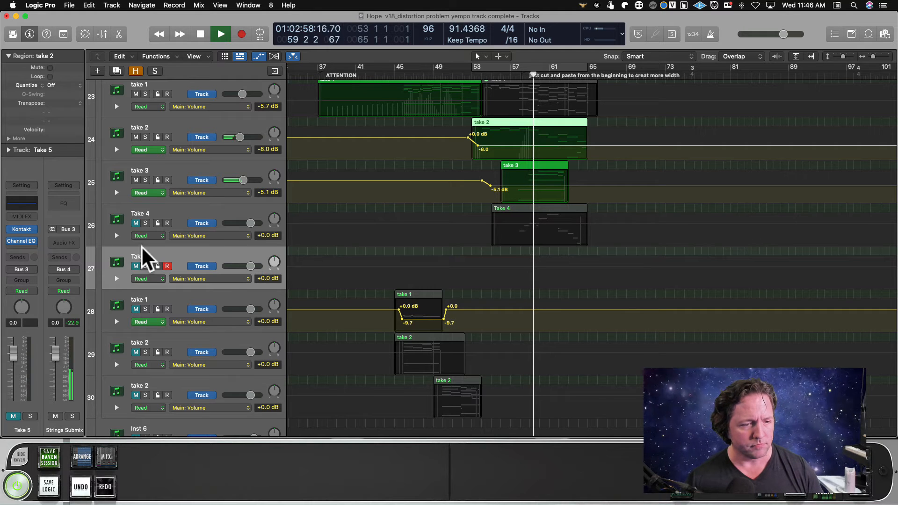
left_click(135, 266)
left_click(135, 224)
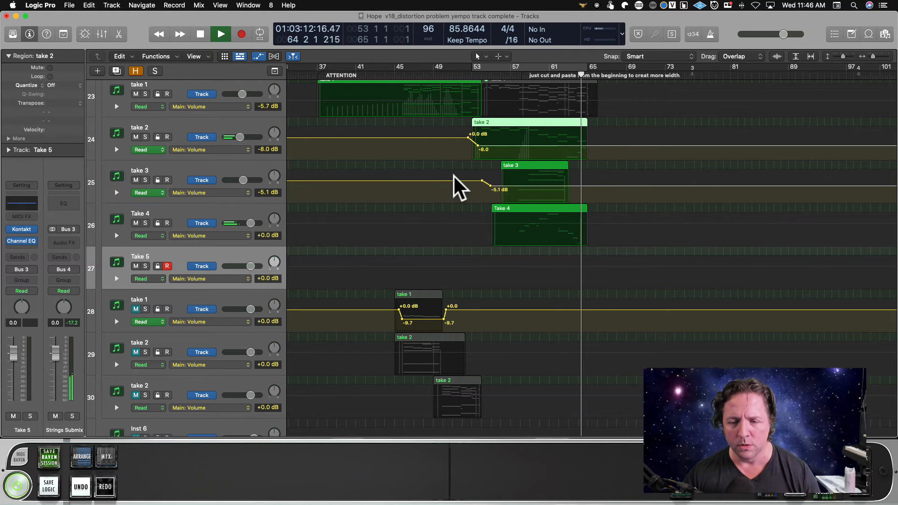
key("space")
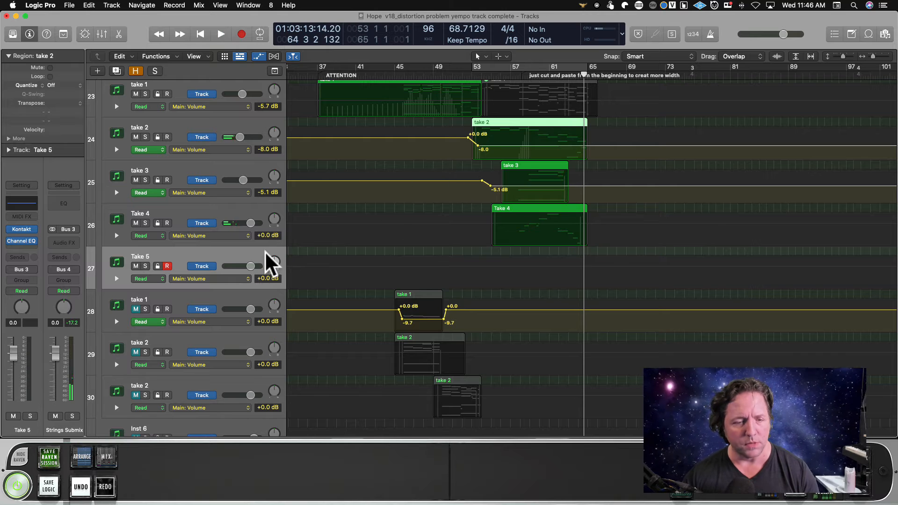
Play the ending of take 2, take 3 and Take 4 together from about bar 62.
left_click(568, 75)
left_click(560, 75)
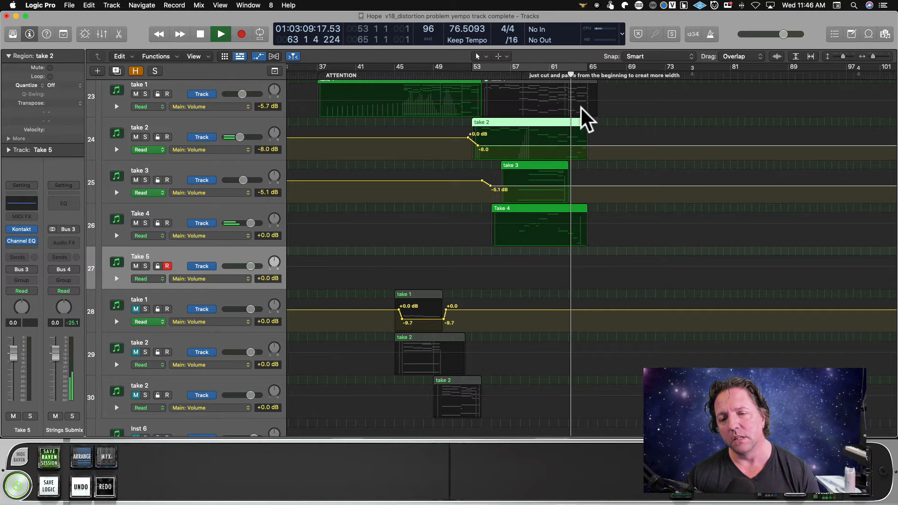
key("space")
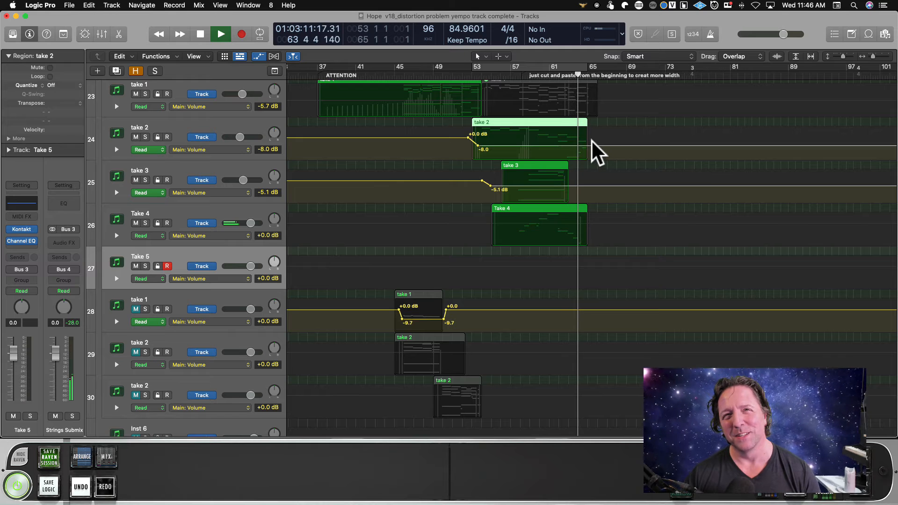
Replay the ending of the string takes from bar 64 to bar 65, stopping just after the regions end.
scroll(581, 141, "up", 1)
scroll(582, 141, "right", 1)
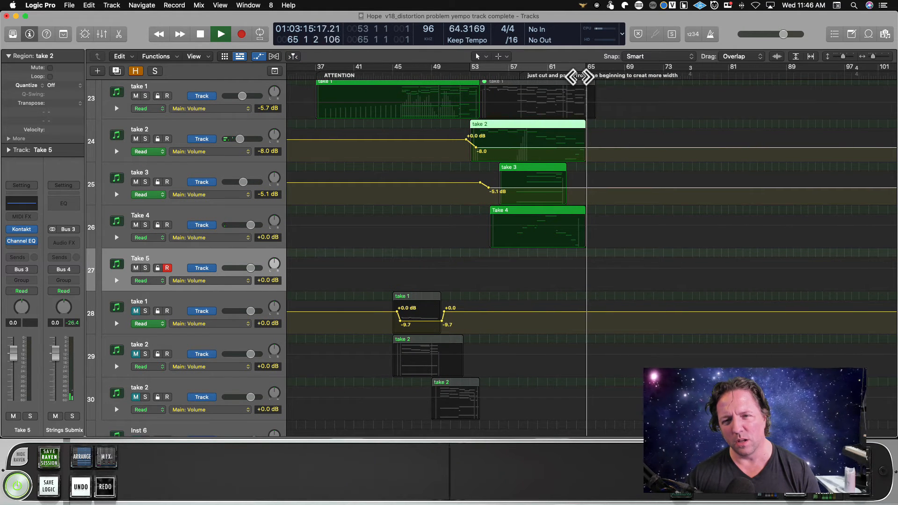
key("space")
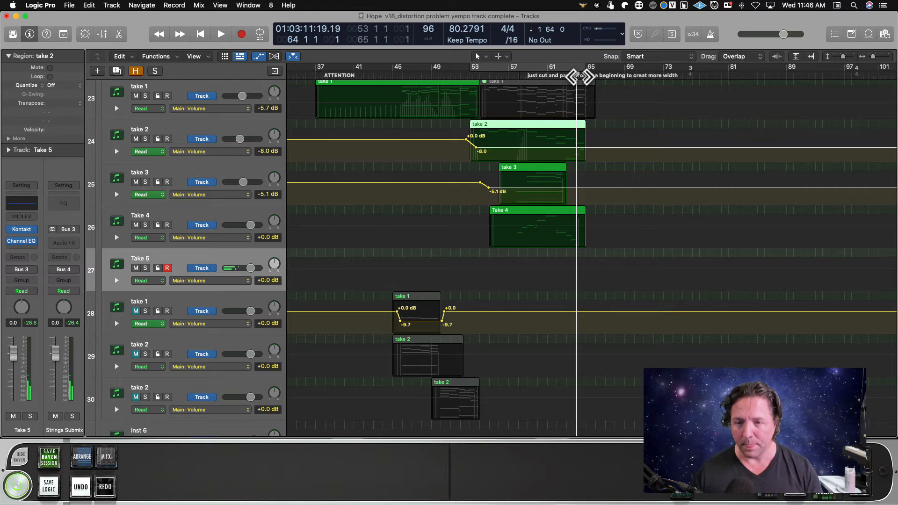
key("space")
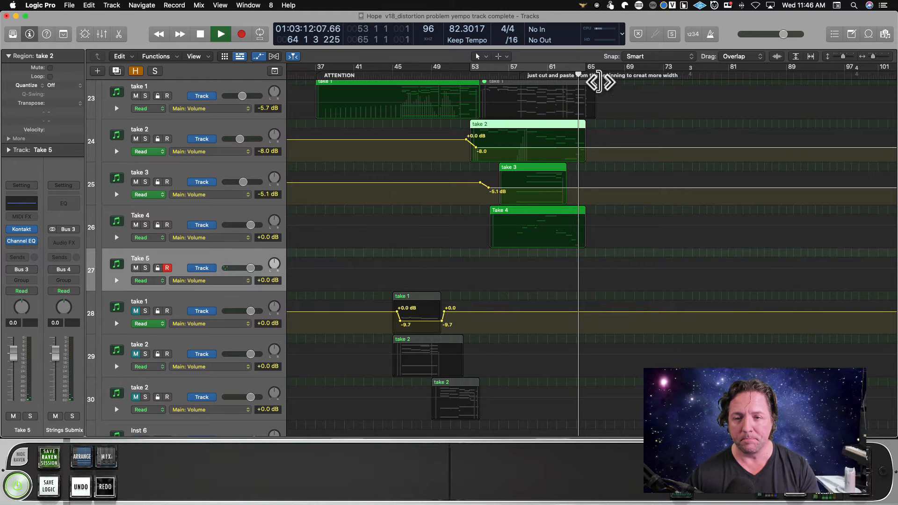
scroll(592, 119, "right", 3)
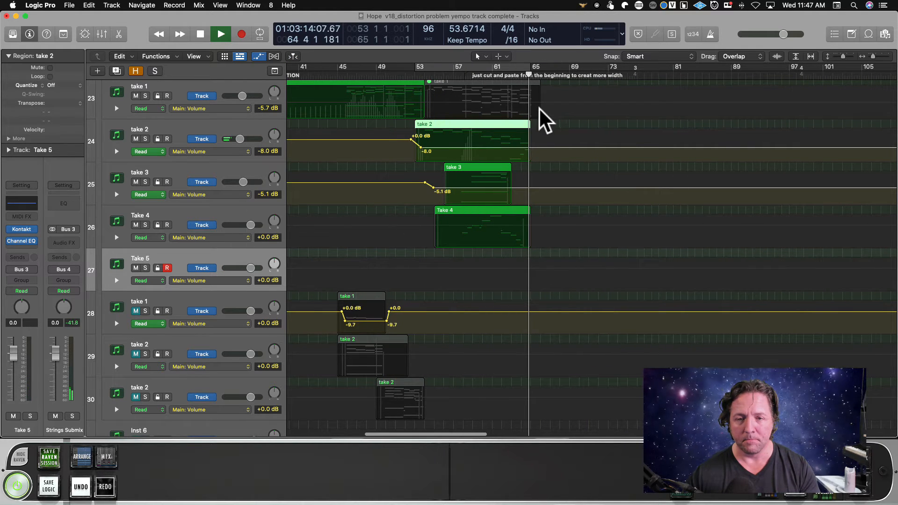
key("space")
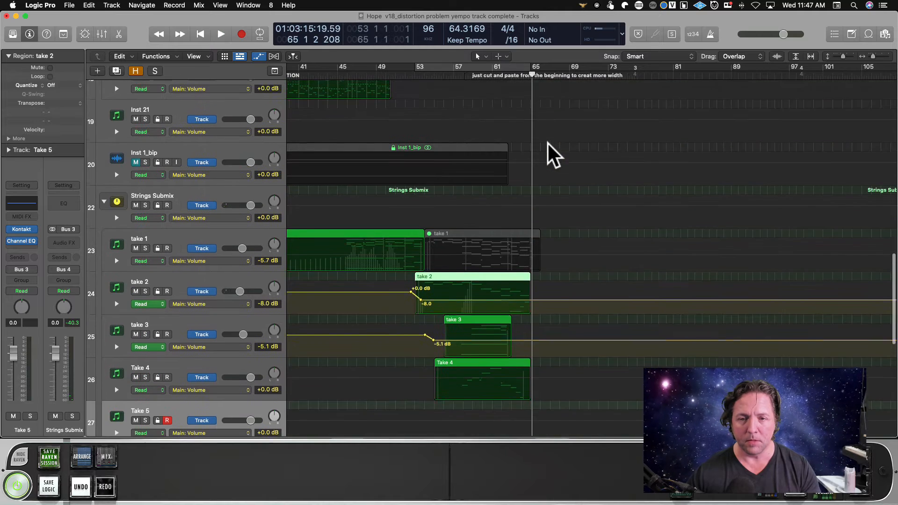
Open the long piano region Inst 1 on track 17 in the Piano Roll and fit all its notes in view.
scroll(552, 154, "up", 8)
scroll(548, 144, "up", 2)
left_click(224, 230)
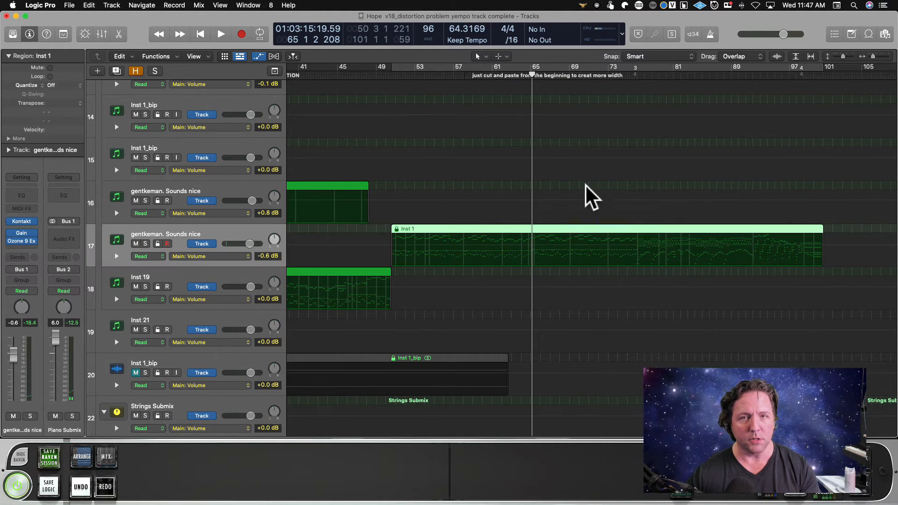
double_click(534, 255)
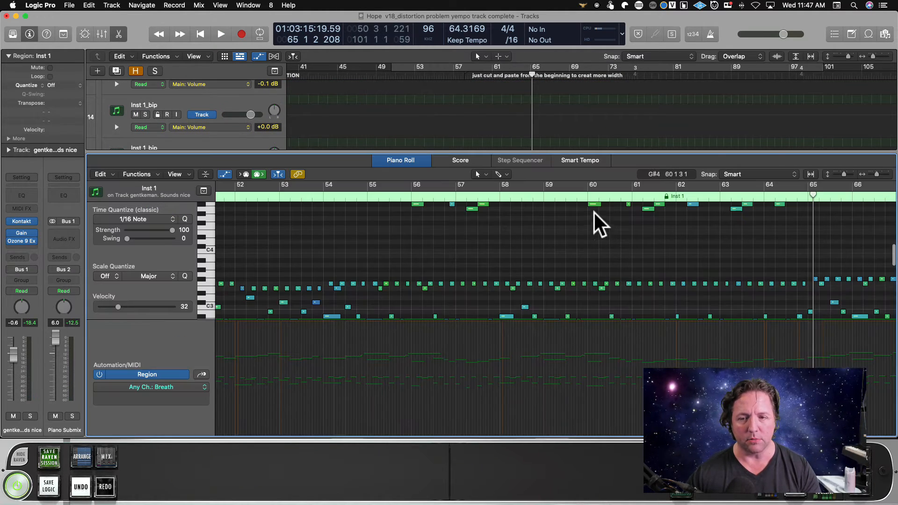
key("cmd+a")
key("z")
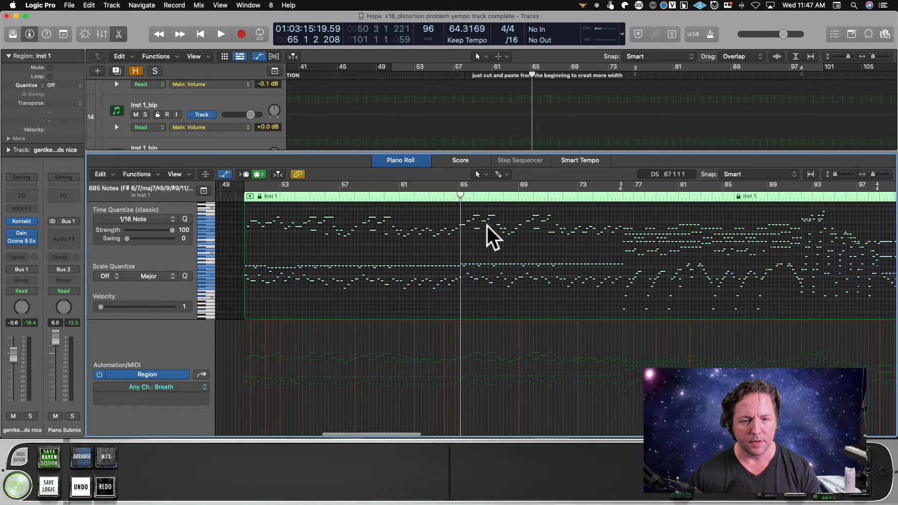
Play the piano part from about bar 63 to bar 65 and select the high note at bar 65 to check its pitch.
left_click(431, 200)
key("space")
scroll(443, 226, "right", 1)
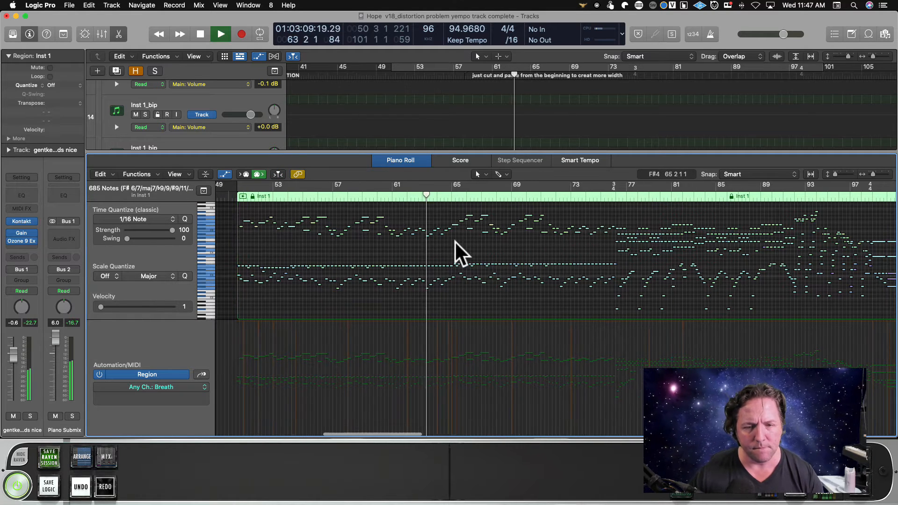
left_click_drag(456, 241, 438, 235)
scroll(450, 237, "up", 1)
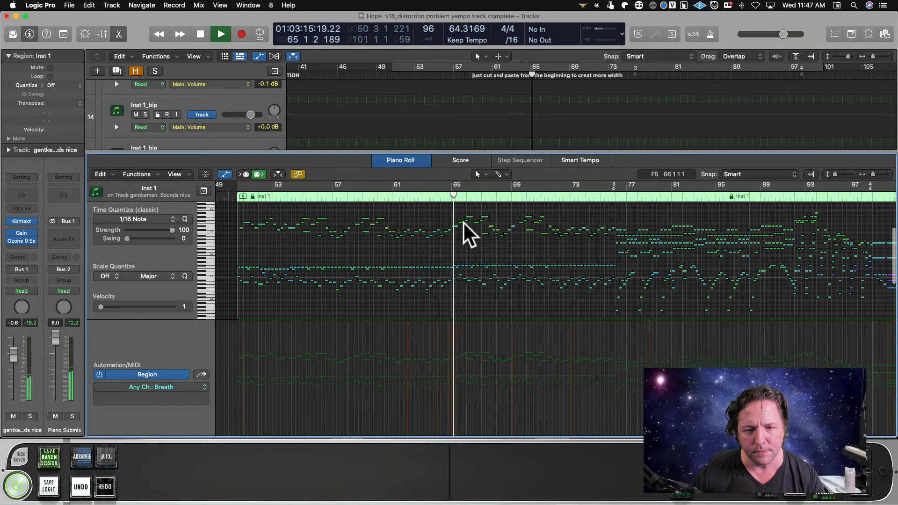
key("space")
left_click(453, 227)
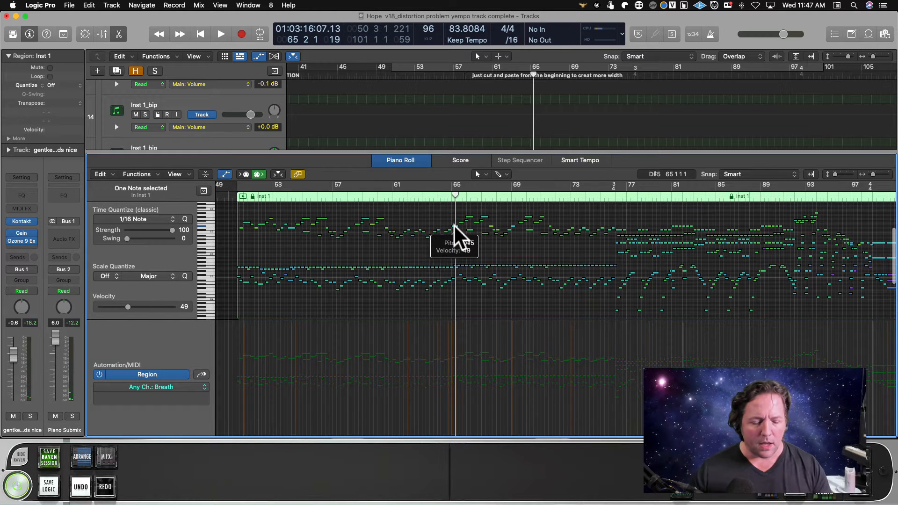
Close the Piano Roll, select the Take 5 track and play from about bar 64 to bar 67 to rehearse its part.
key("e")
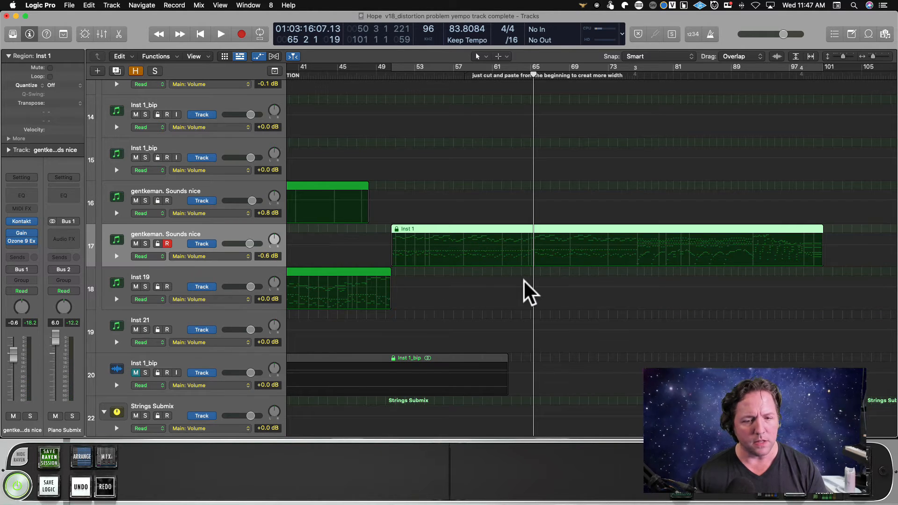
scroll(527, 291, "down", 8)
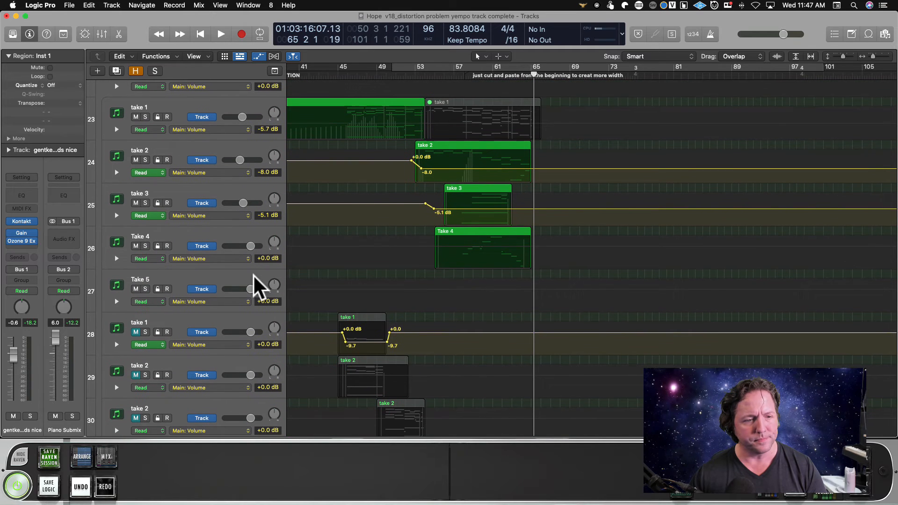
left_click(218, 278)
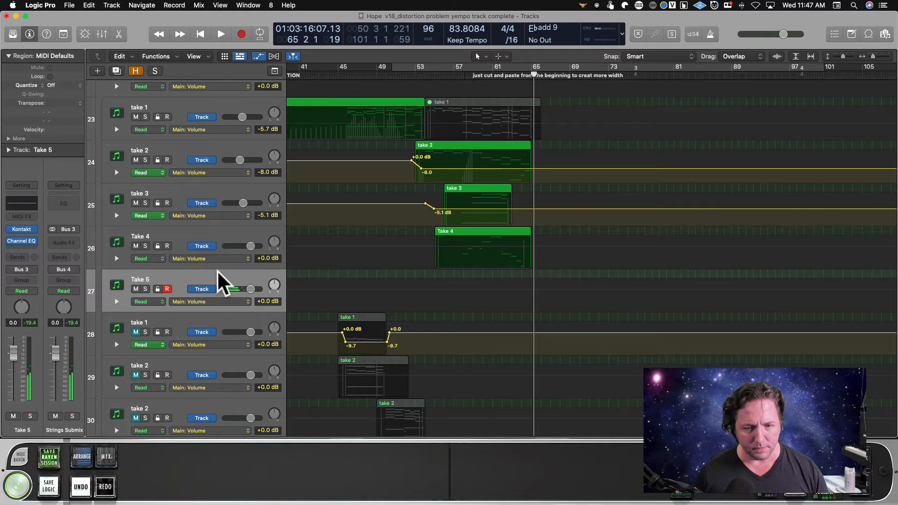
left_click_drag(533, 76, 521, 76)
key("space")
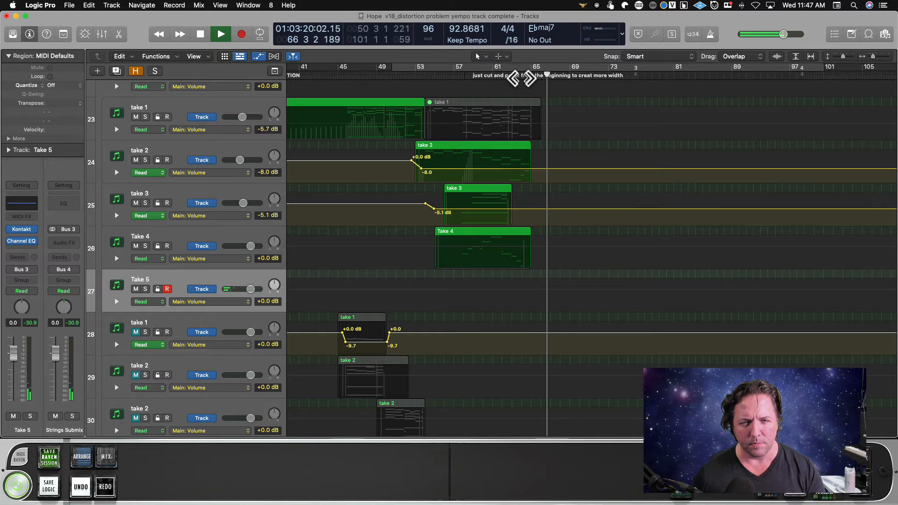
key("space")
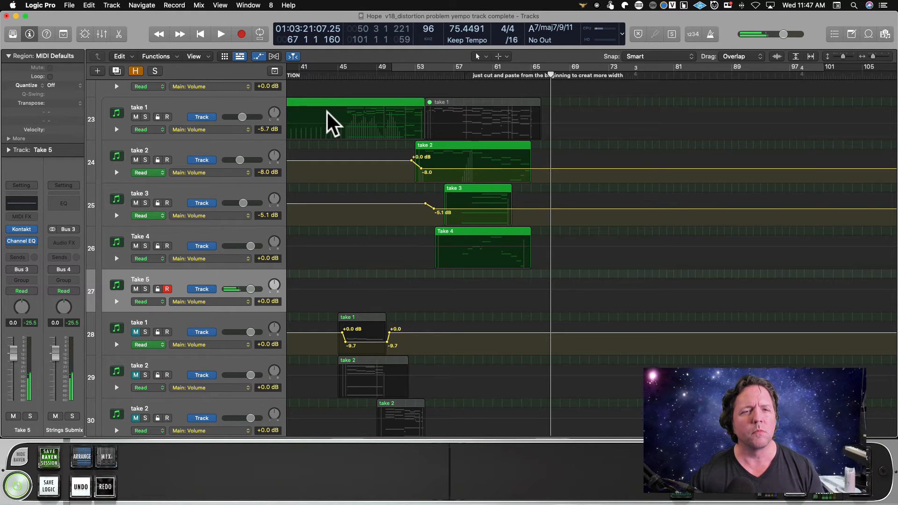
scroll(321, 148, "up", 3)
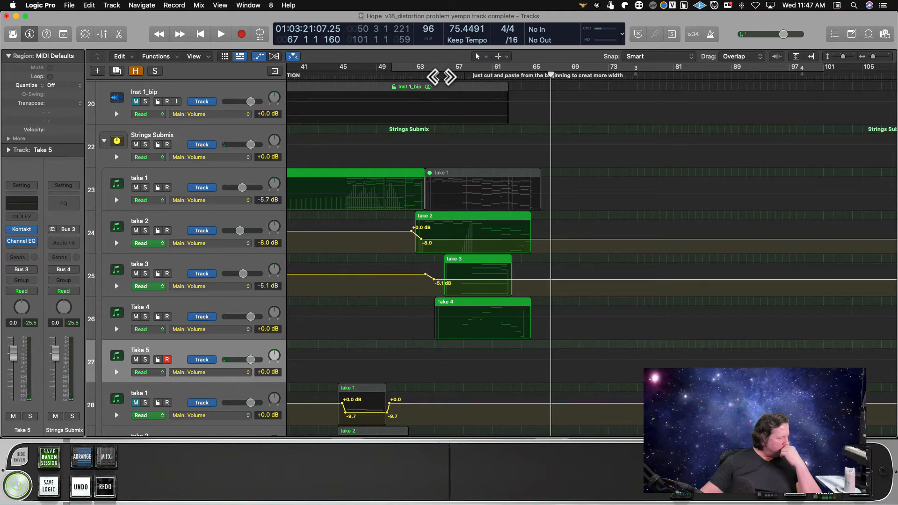
key("ctrl+Right")
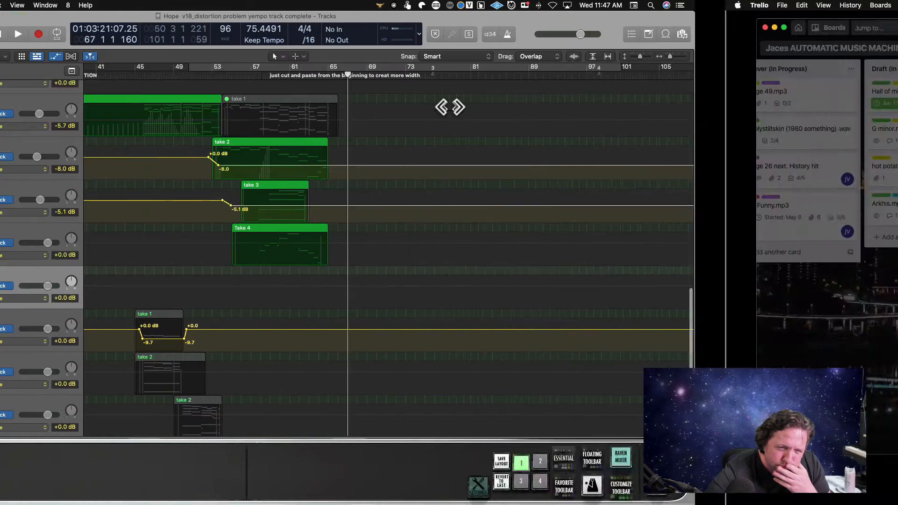
key("ctrl+Right")
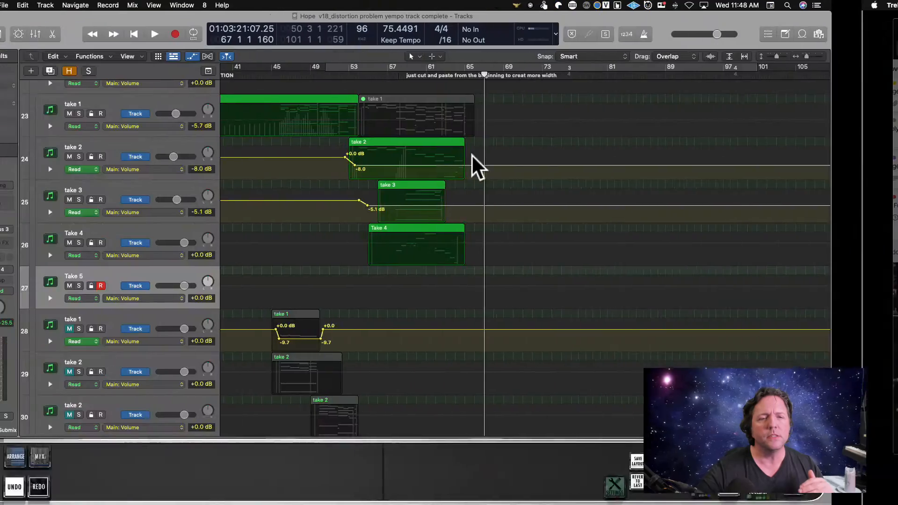
Reopen the Inst 1 piano region in the Piano Roll, set the playhead to bar 64 and enlarge the notes vertically.
scroll(471, 154, "up", 10)
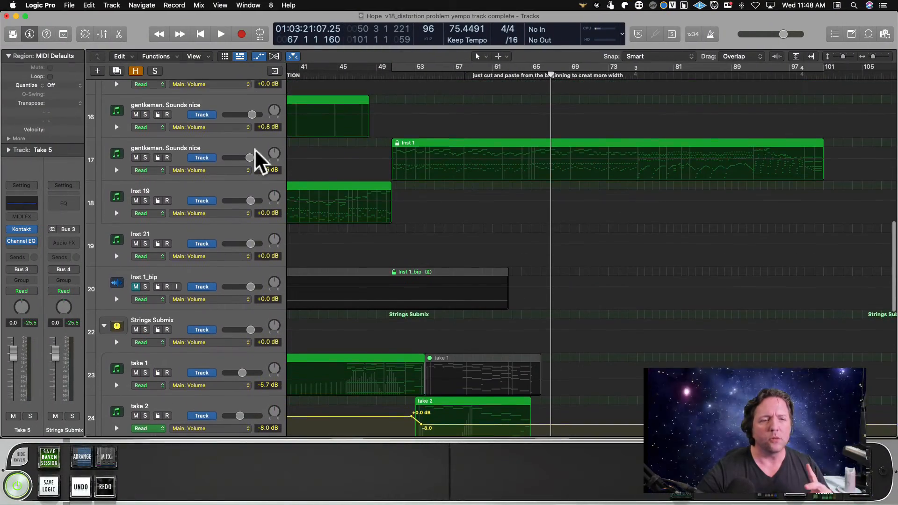
left_click(255, 148)
key("e")
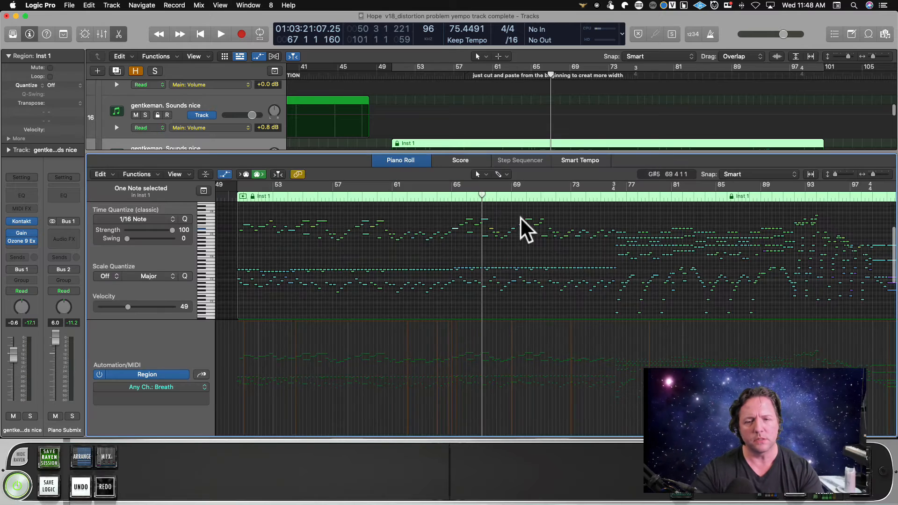
left_click(438, 194)
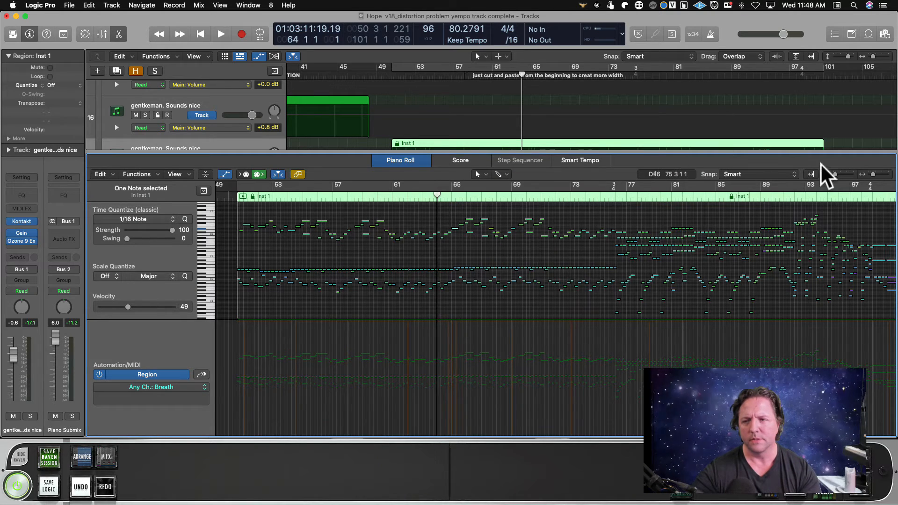
left_click(845, 176)
scroll(468, 297, "up", 4)
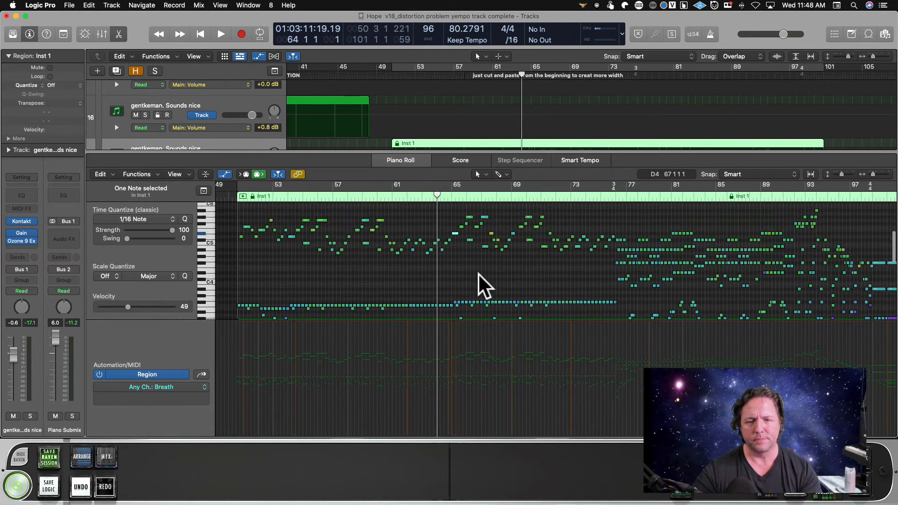
Play the piano region from bar 64 to bar 66 while examining its upper and lower notes.
key("space")
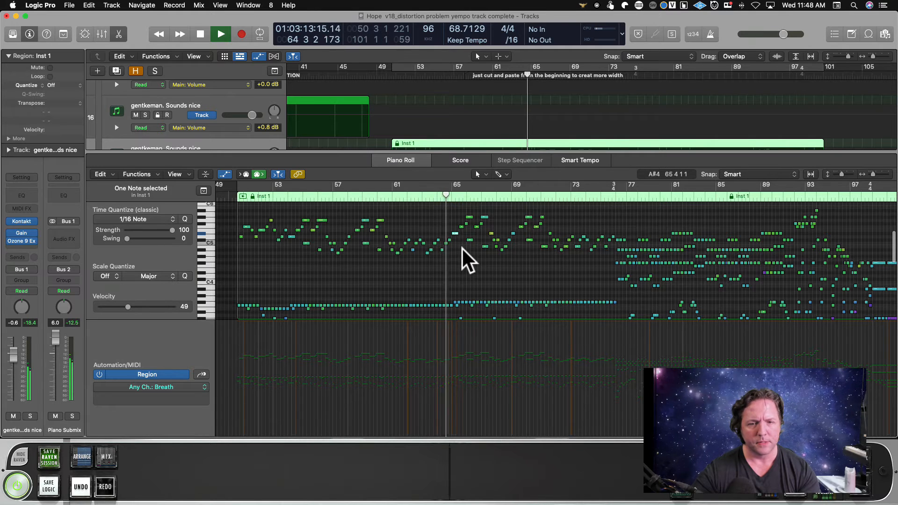
scroll(473, 261, "down", 3)
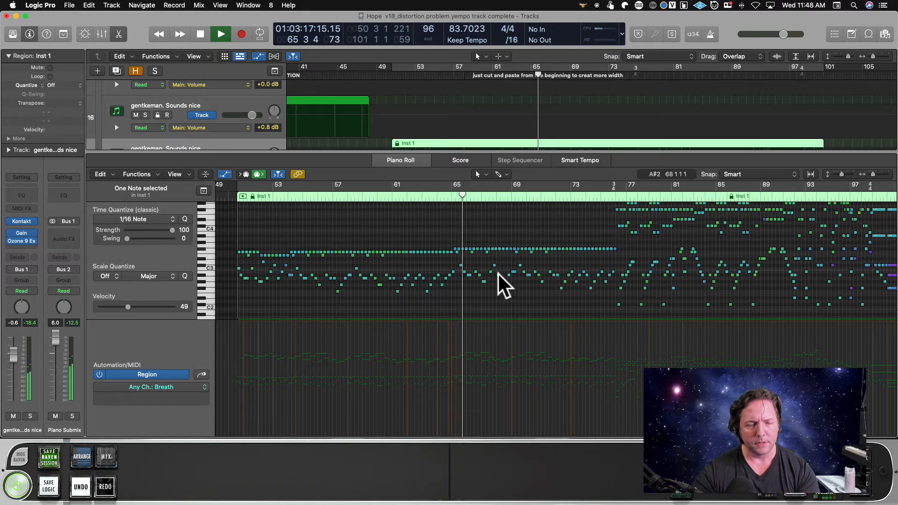
scroll(497, 273, "up", 2)
key("space")
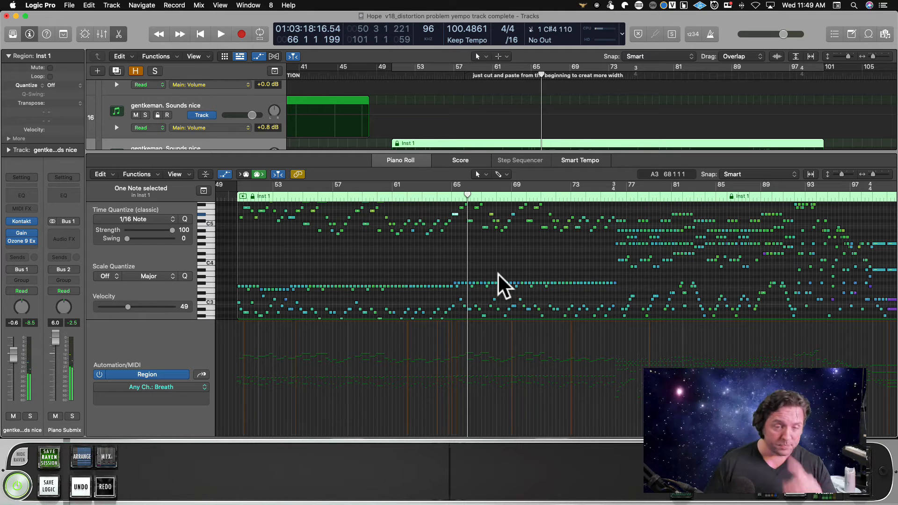
Shrink the Piano Roll to show more tracks, return to the string takes and play briefly from bar 66.
left_click_drag(497, 155, 501, 331)
scroll(465, 201, "left", 3)
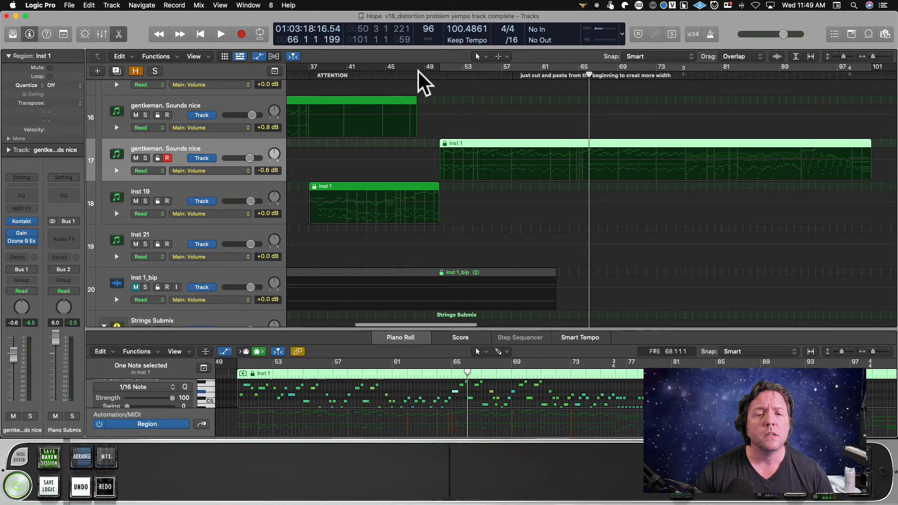
scroll(481, 217, "down", 8)
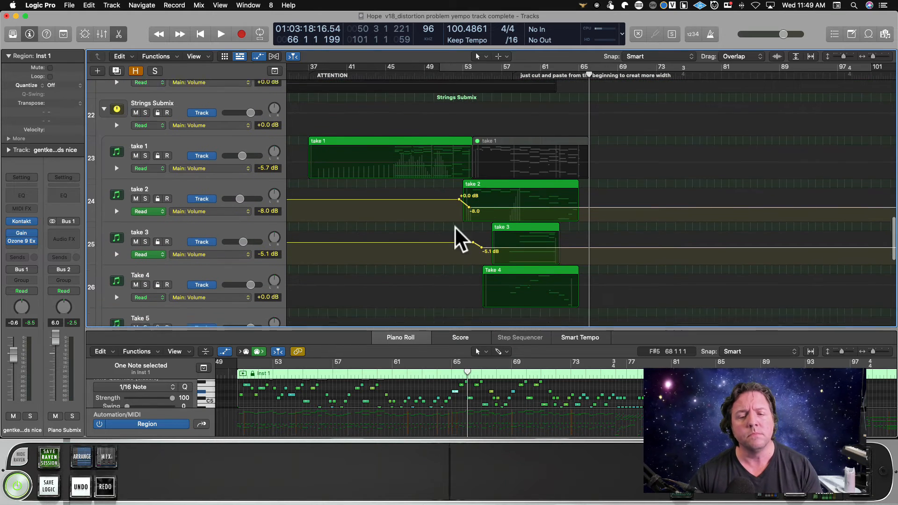
scroll(456, 228, "down", 1)
key("space")
scroll(472, 243, "down", 1)
key("space")
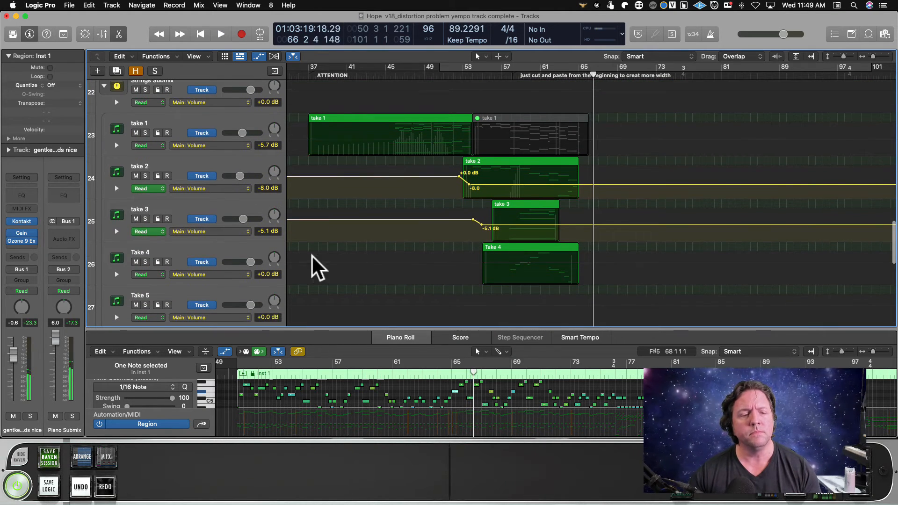
Select the Take 4 track to audition its string sound and look over the tracks beneath it.
left_click(196, 250)
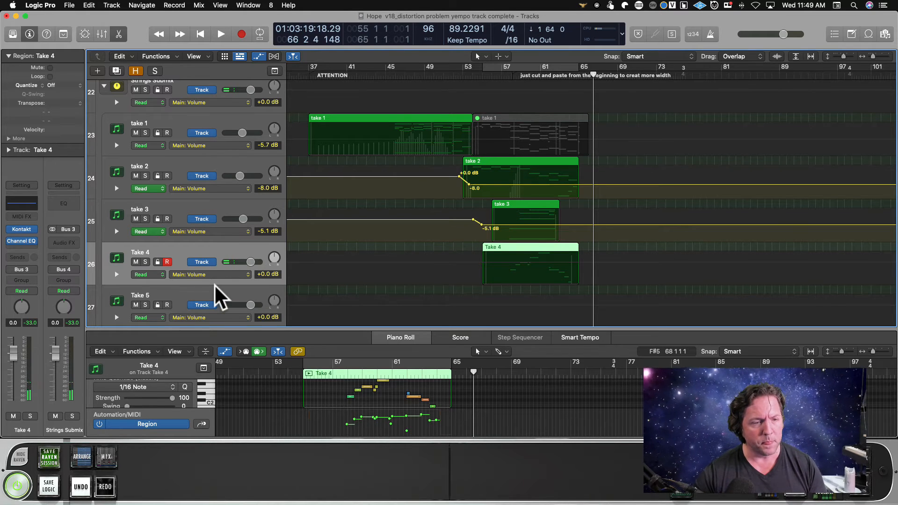
scroll(215, 286, "up", 1)
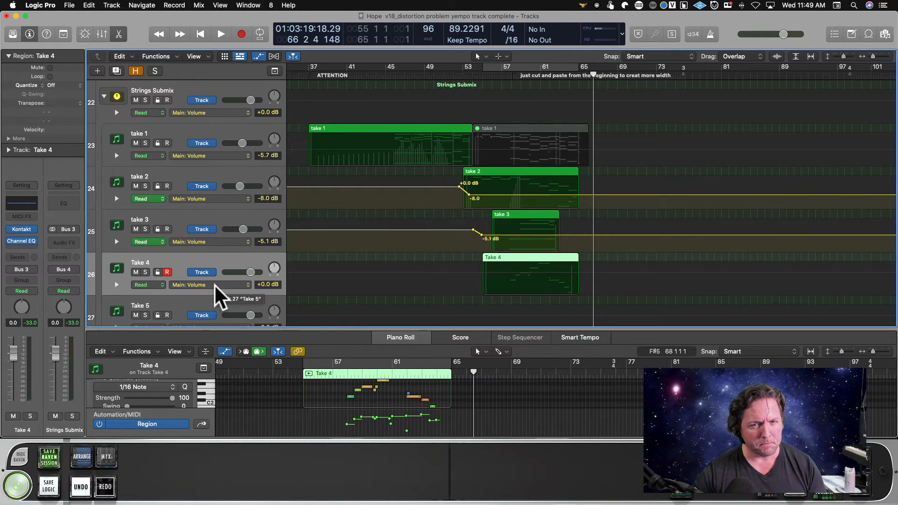
scroll(214, 285, "down", 15)
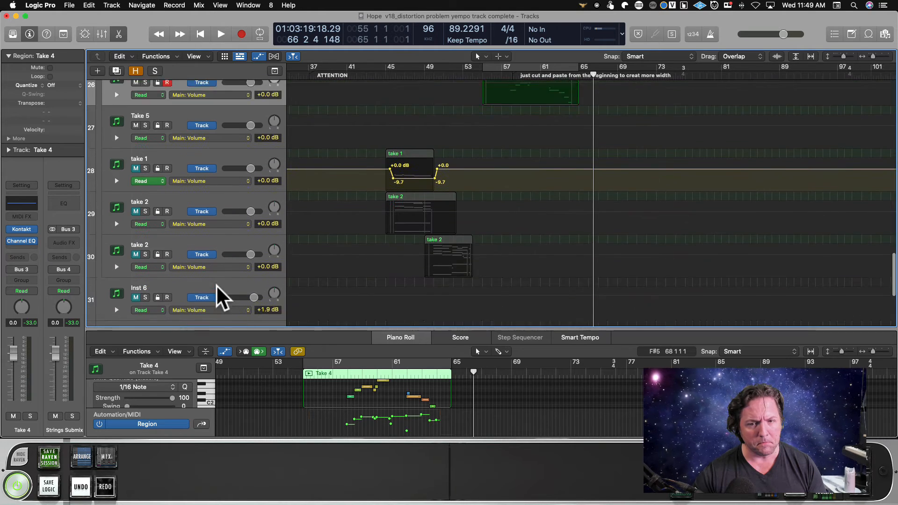
Duplicate the Take 5 track to create another string track with the same instrument and settings.
scroll(217, 285, "up", 9)
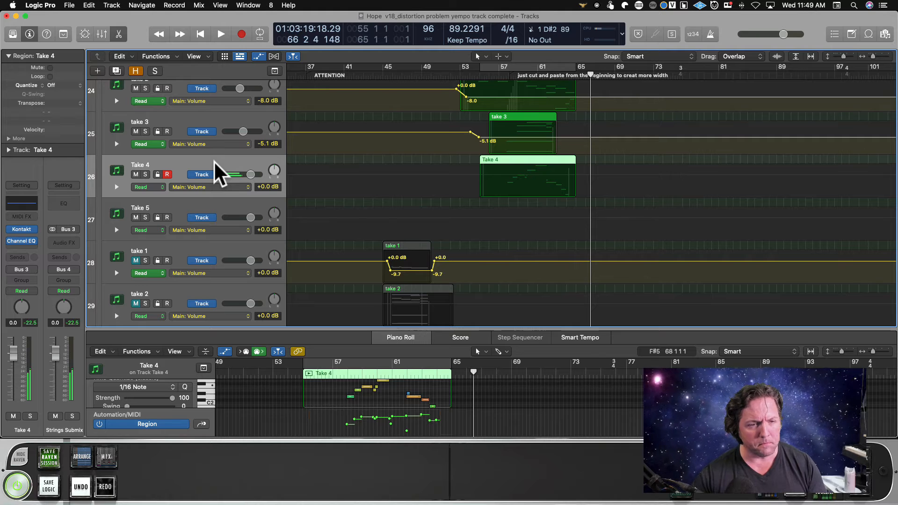
left_click(215, 204)
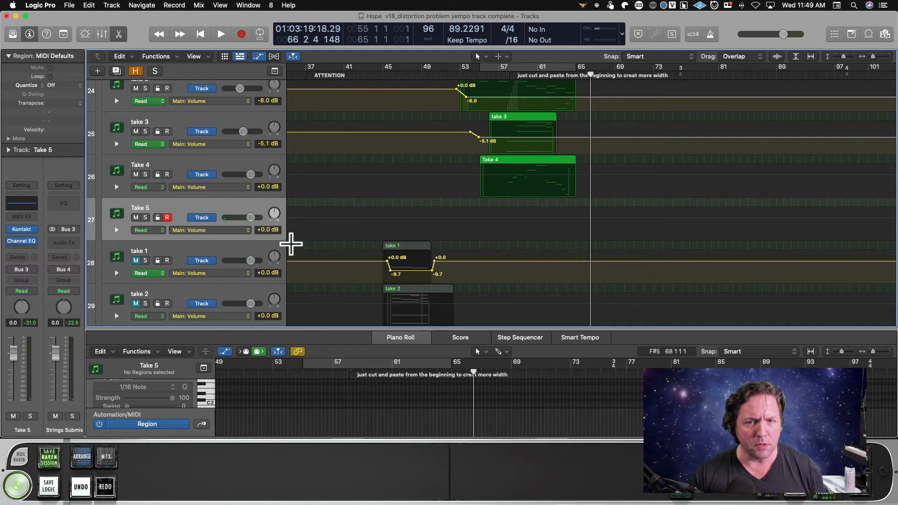
key("super+d")
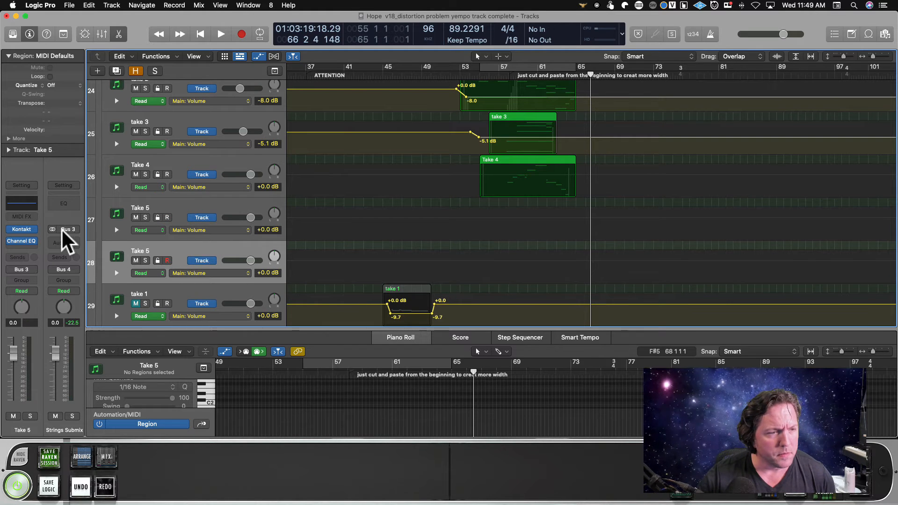
Replace 21 Ensemble Articulations in the duplicated Take 5 track's Kontakt with AS Tina Guo Legato, and clear the plug-in window from view.
left_click(21, 230)
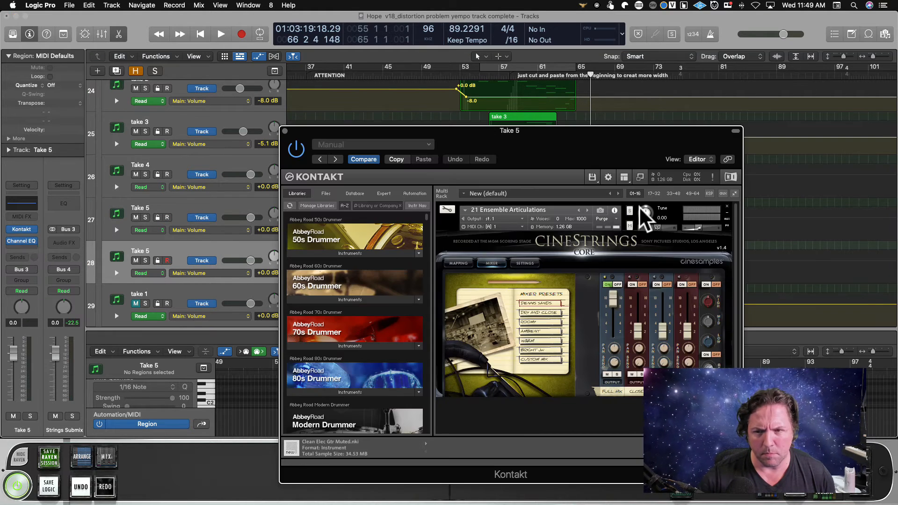
left_click(727, 206)
scroll(400, 285, "down", 5)
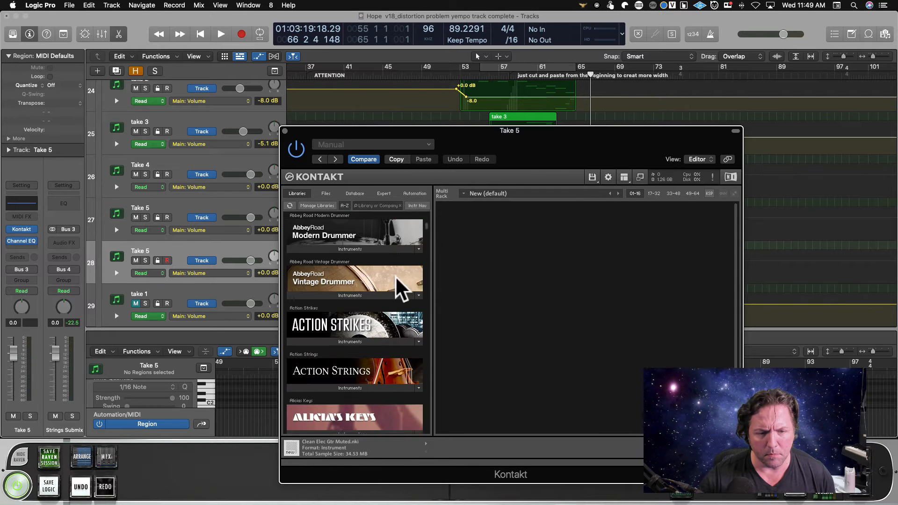
scroll(400, 285, "down", 10)
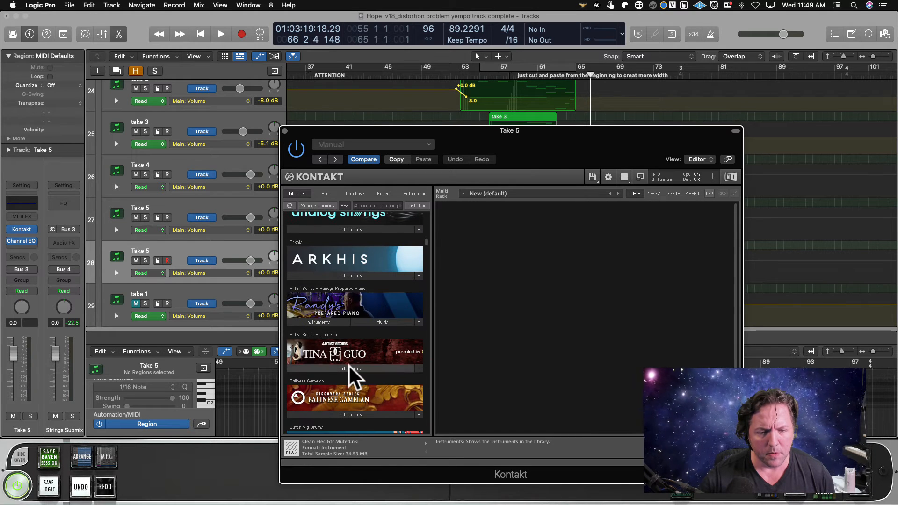
left_click(350, 368)
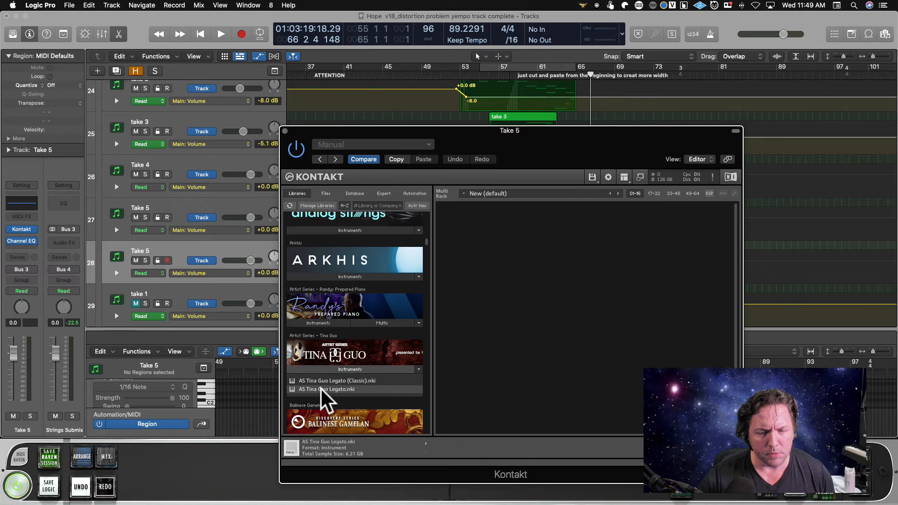
double_click(321, 389)
left_click_drag(646, 130, 654, 365)
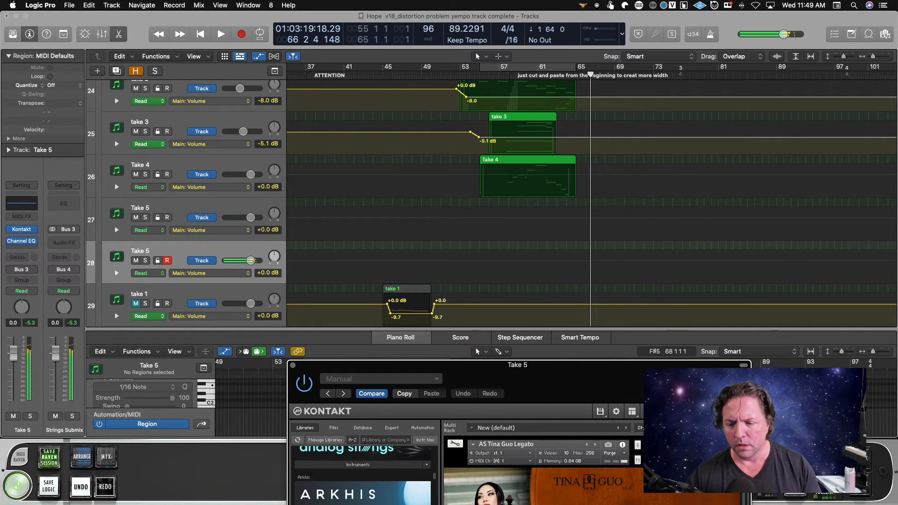
left_click_drag(598, 385, 832, 0)
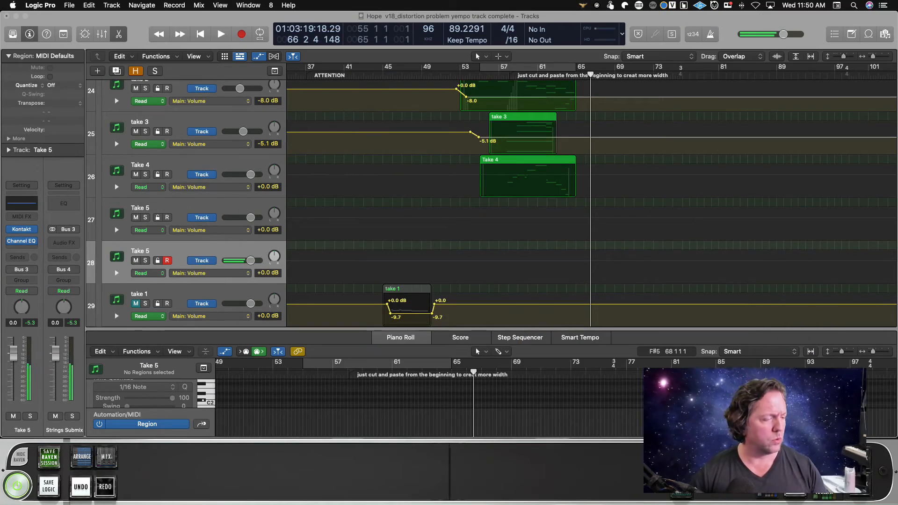
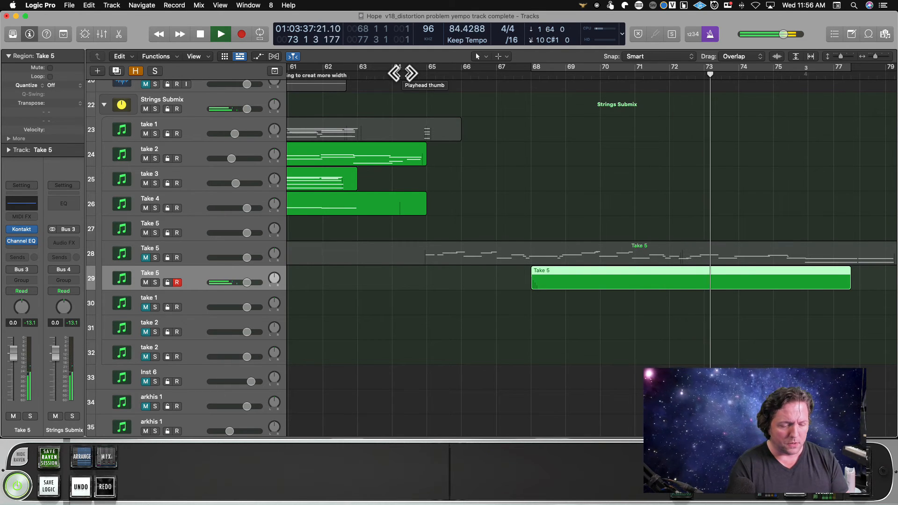
Stop playback and capture the string part just played as a recording on the armed Take 5 track.
key("space")
key("shift+r")
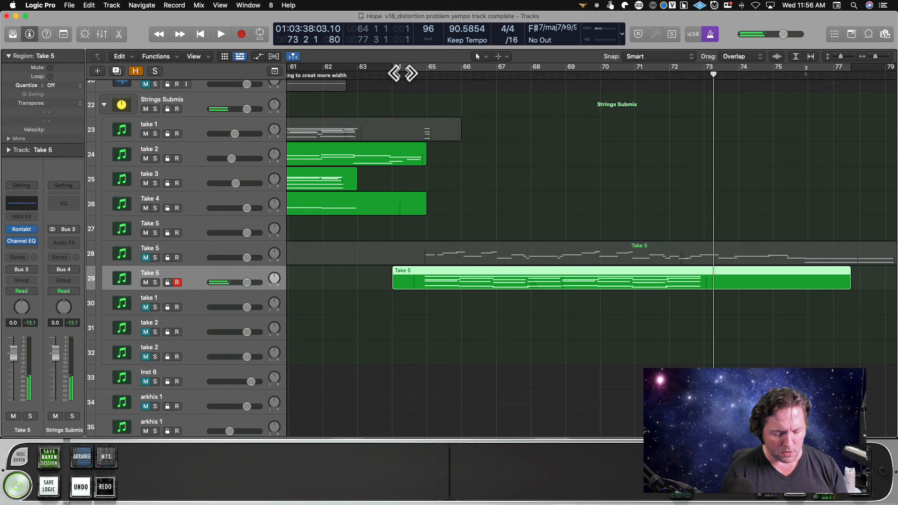
scroll(582, 138, "left", 3)
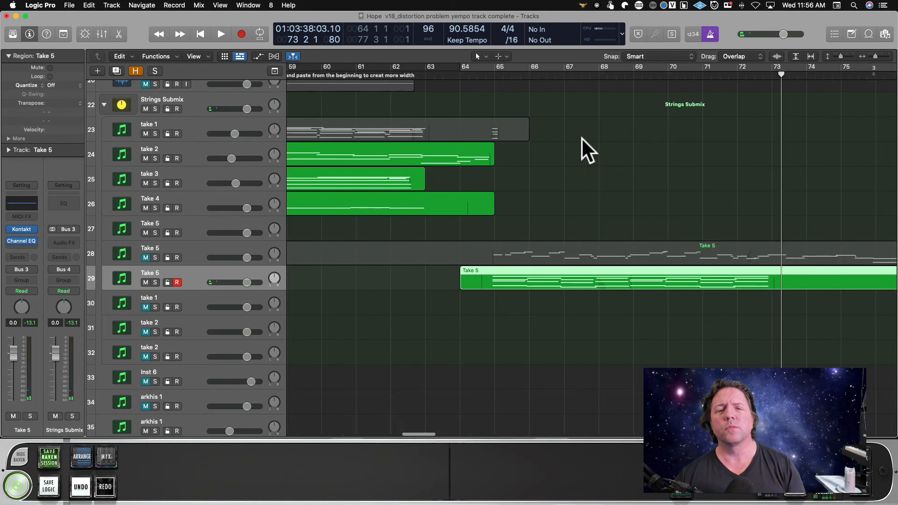
scroll(582, 137, "left", 10)
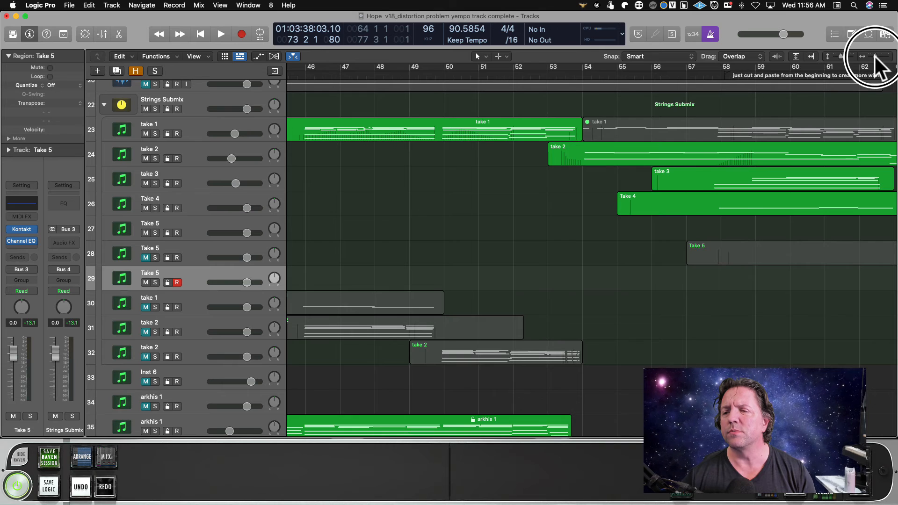
Zoom the timeline out and play from the end of the captured Take 5 notes to about bar 81.
left_click_drag(875, 56, 871, 55)
left_click(719, 70)
key("space")
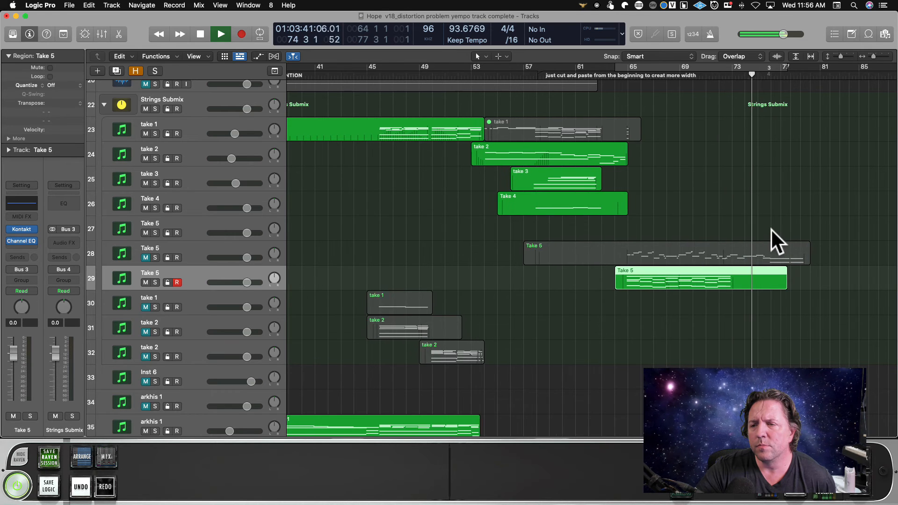
scroll(772, 230, "right", 5)
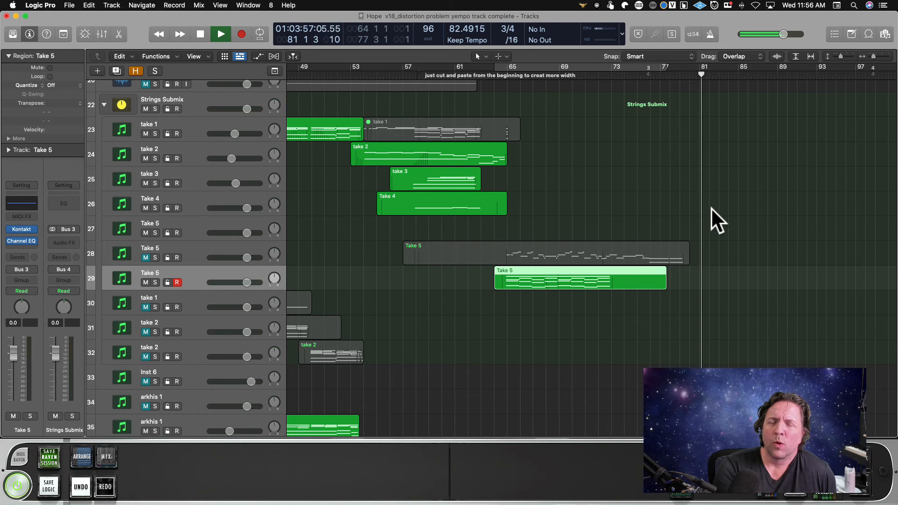
key("space")
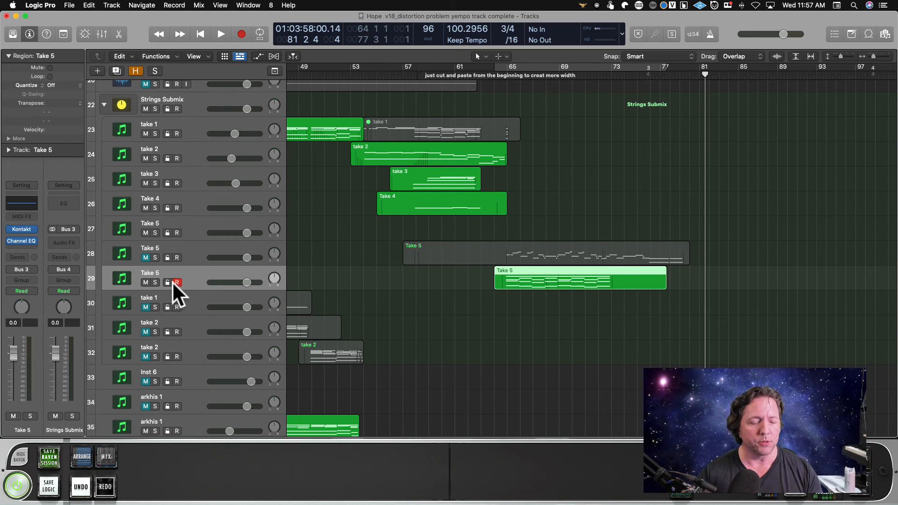
Duplicate the Take 5 track and remove 21 Ensemble Articulations from the copy's Kontakt.
key("cmd+d")
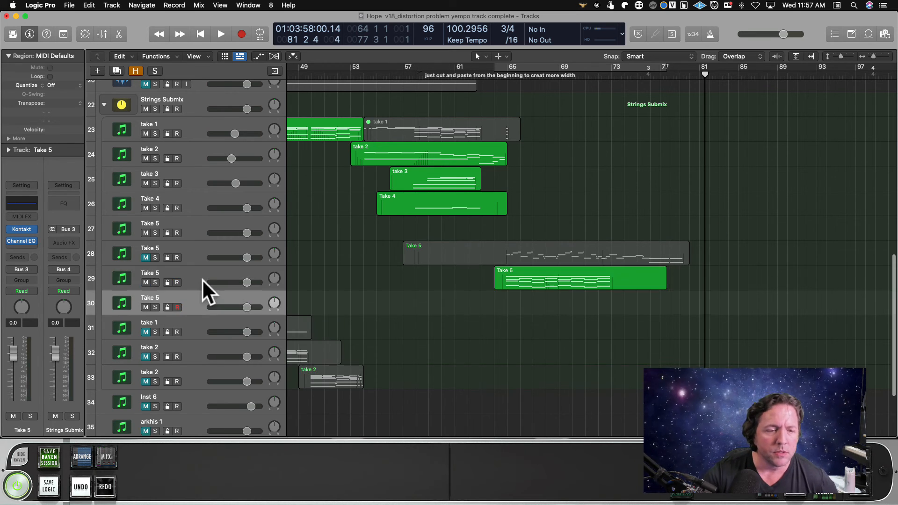
left_click(21, 229)
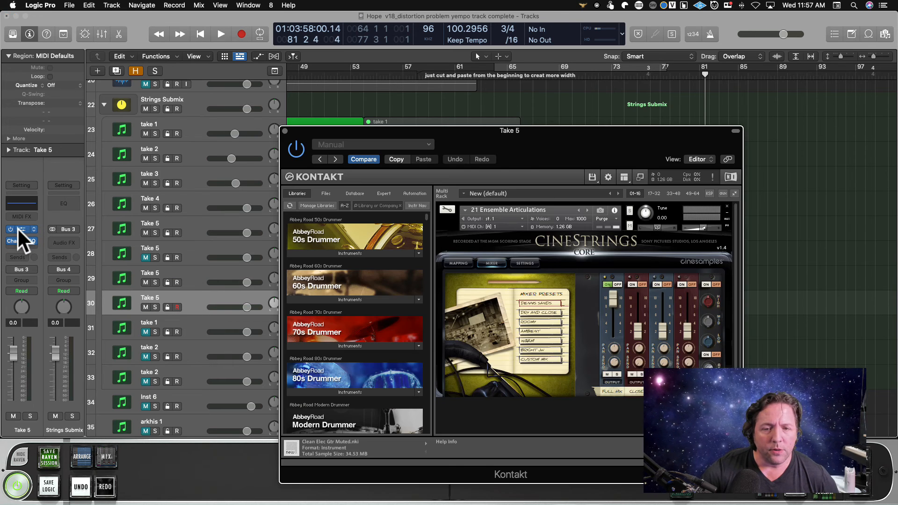
left_click(728, 206)
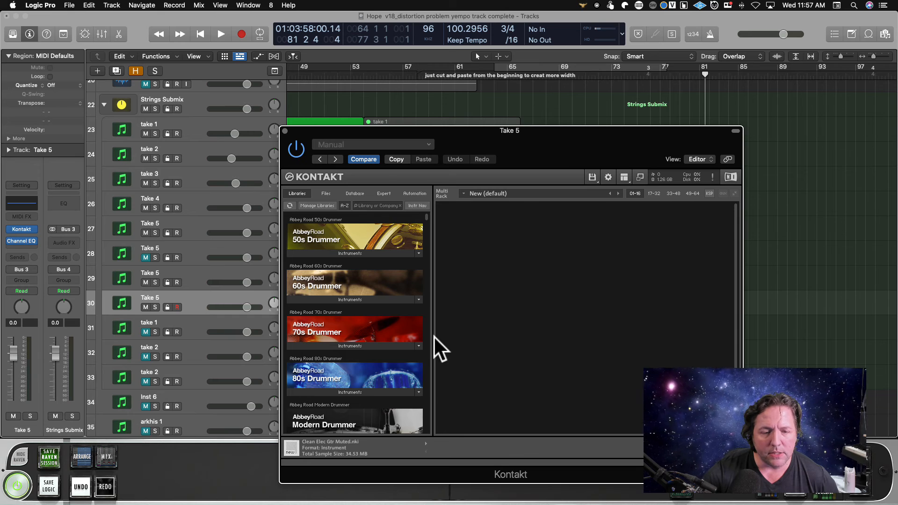
Load 23 Ensemble Pizz and Col Legno from the CineStrings CORE library into the duplicated track's Kontakt.
scroll(394, 335, "down", 15)
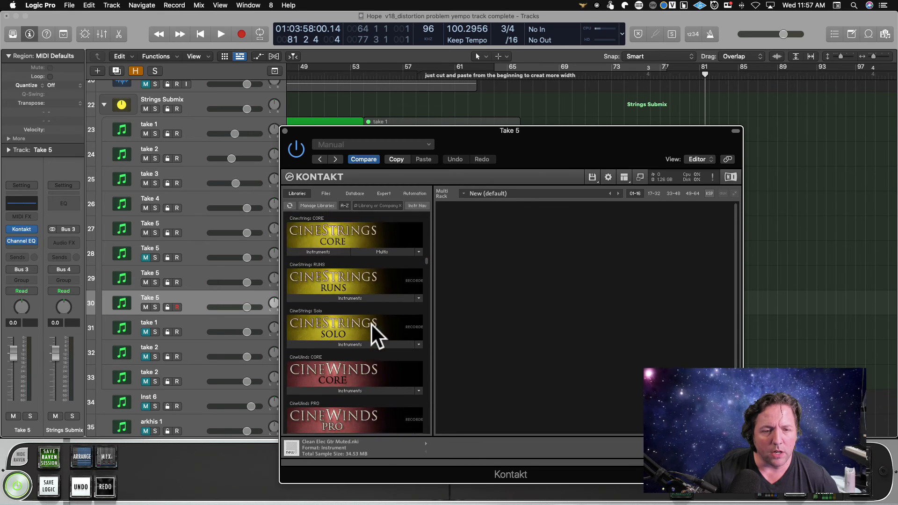
scroll(371, 324, "up", 2)
left_click(325, 291)
scroll(370, 353, "down", 1)
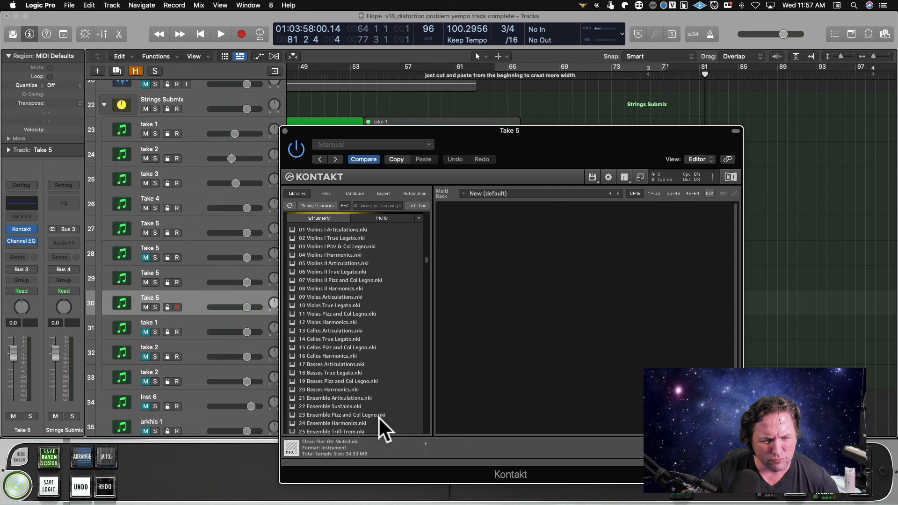
double_click(338, 415)
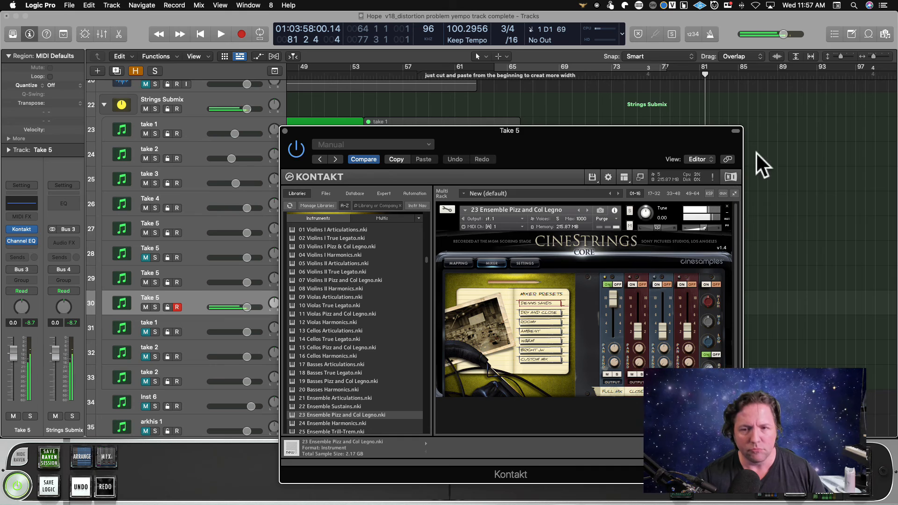
Move the Kontakt window clear of the string tracks and play the song from about bar 73.
left_click_drag(576, 132, 600, 340)
left_click(615, 71)
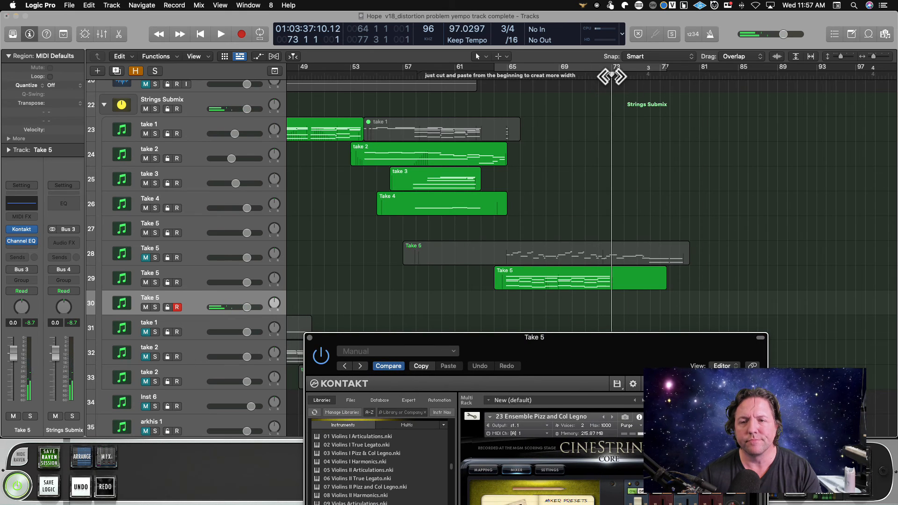
key("space")
Examine the notes of the Inst 1 region on track 17 around bar 76 in the Piano Roll, then close the editor.
scroll(604, 142, "up", 5)
left_click(648, 121)
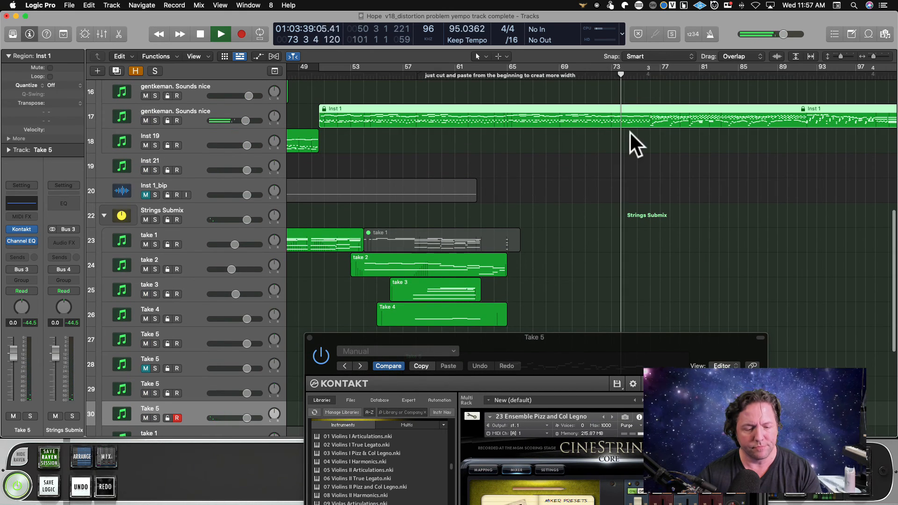
key("p")
scroll(561, 165, "right", 4)
scroll(560, 165, "up", 4)
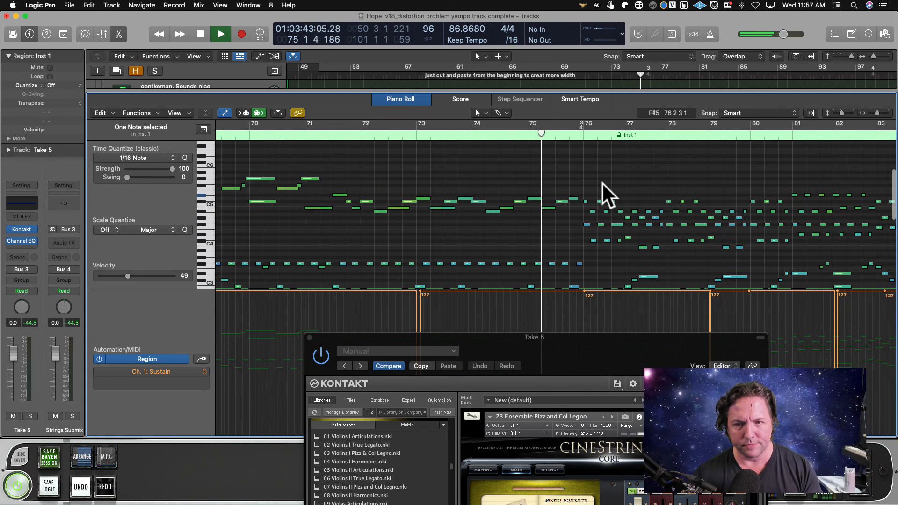
key("p")
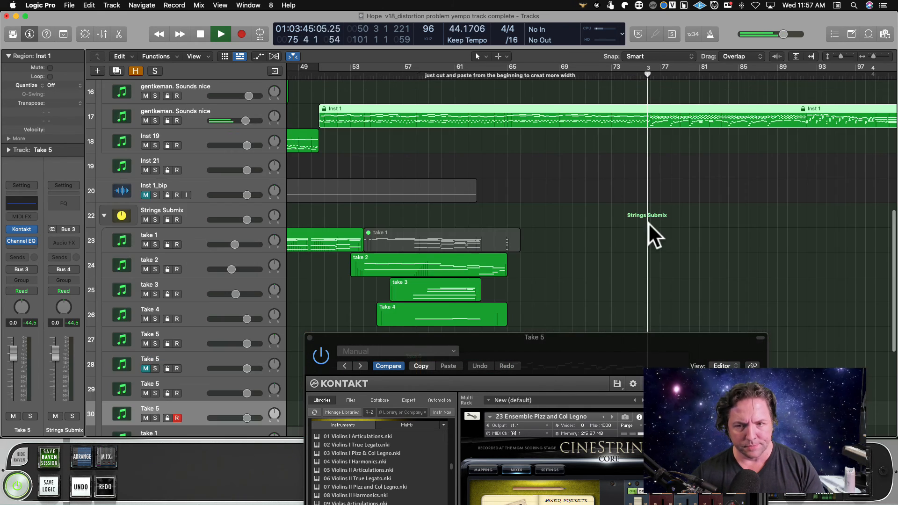
Return to the string tracks and audition the pizzicato sound against playback from about bar 73.
scroll(649, 217, "down", 5)
left_click(625, 76)
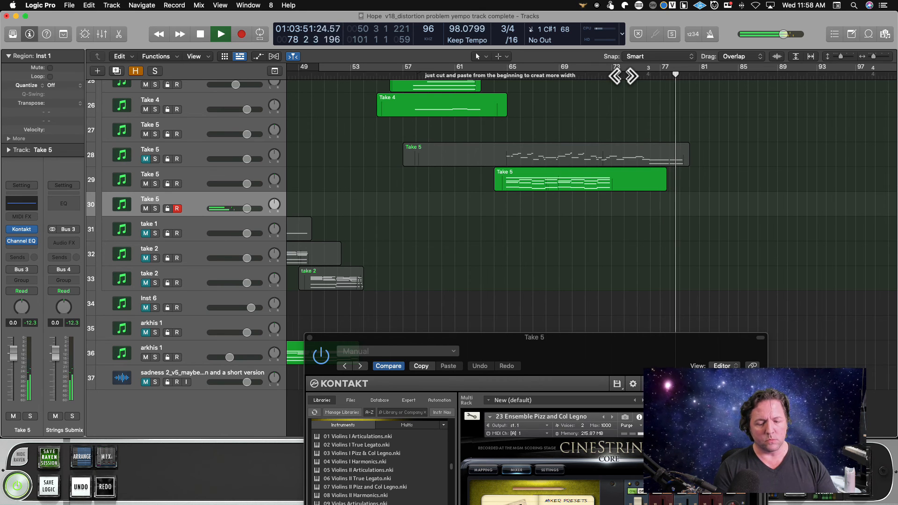
key("space")
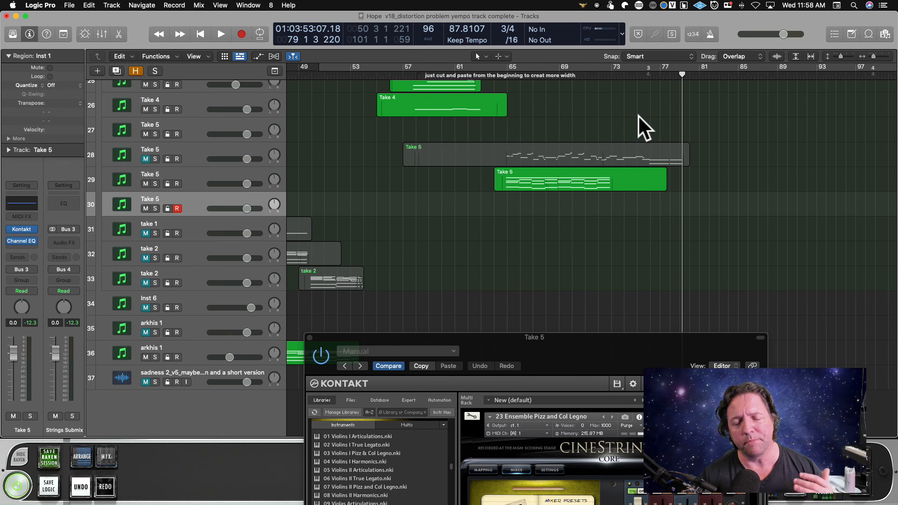
scroll(608, 116, "up", 3)
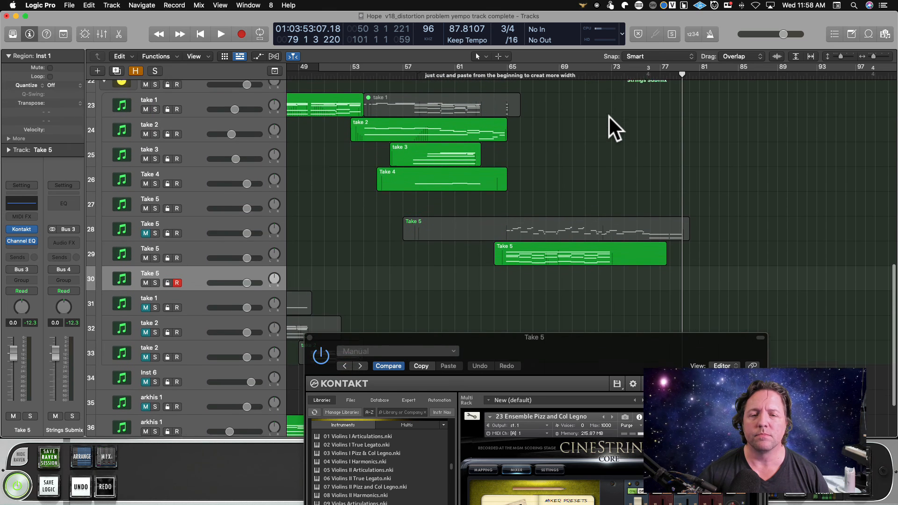
scroll(609, 116, "up", 1)
scroll(725, 140, "left", 3)
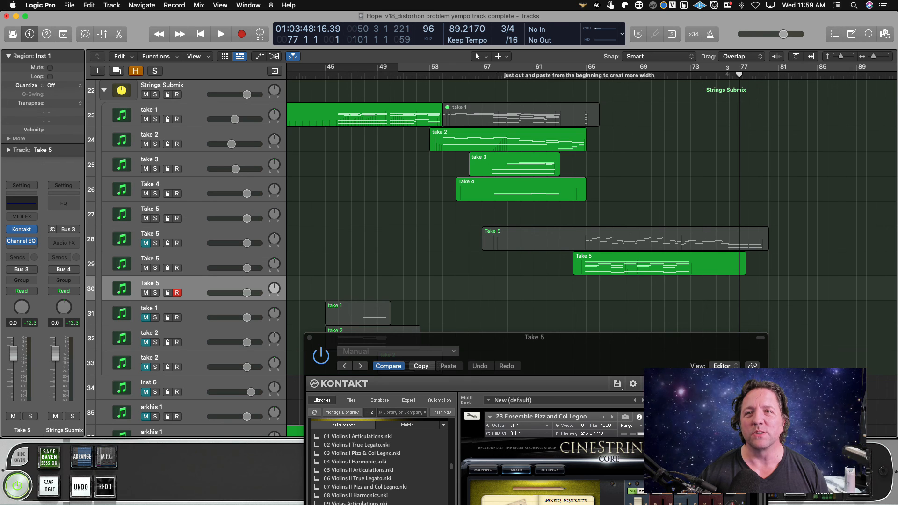
key("super+Tab")
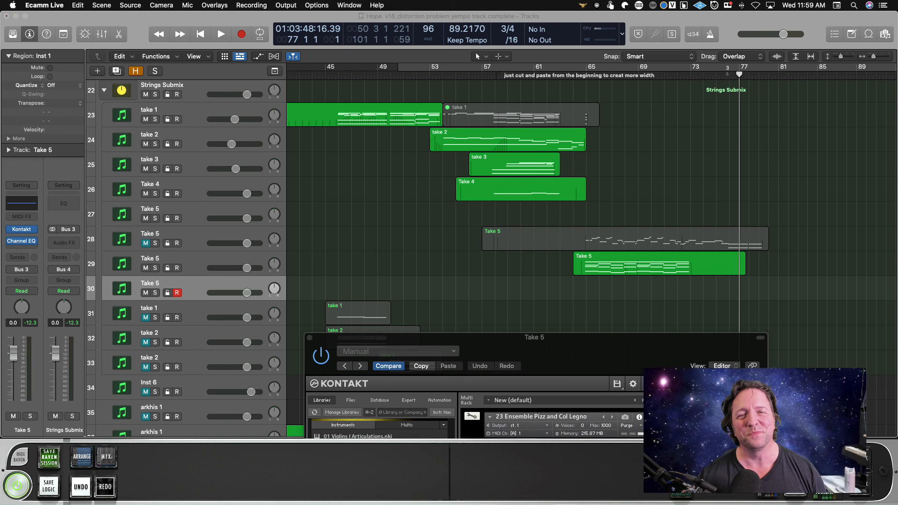